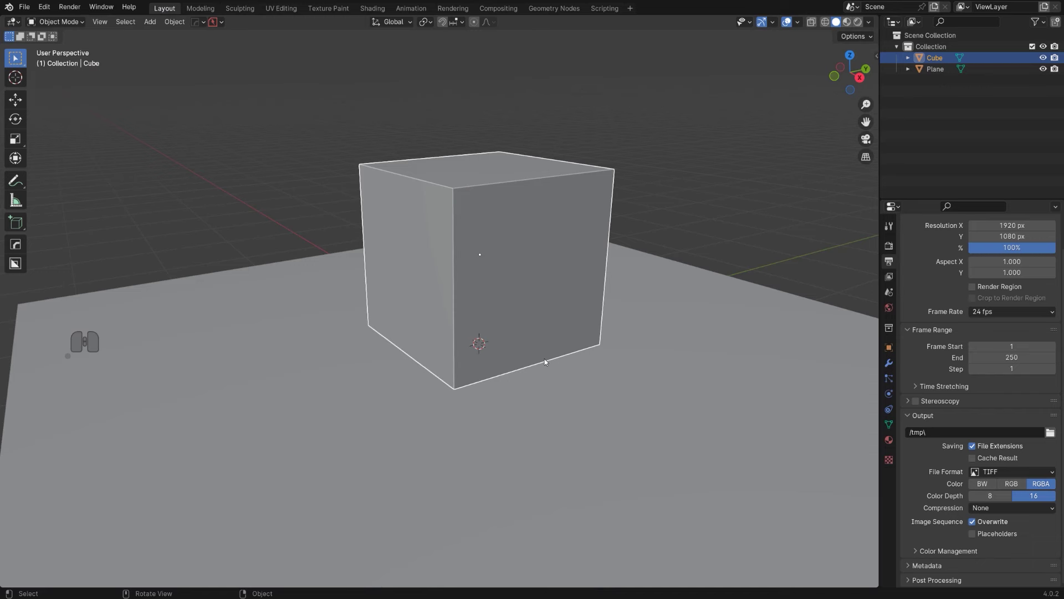
- Switch the 3D view to rendered shading and select the floor plane
click(859, 21)
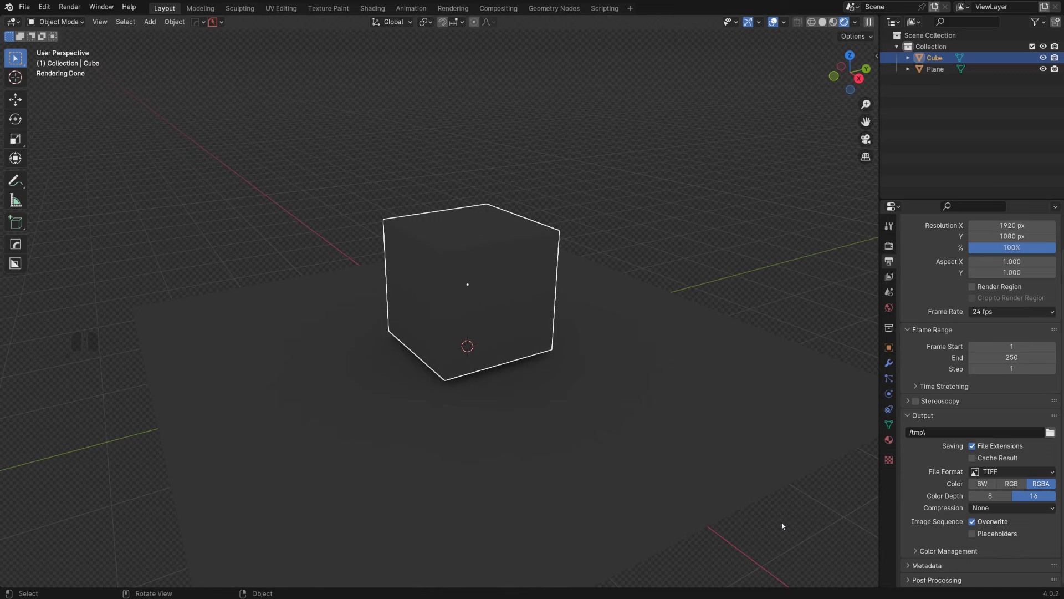
click(584, 322)
key(shift+a)
mouse_move(584, 323)
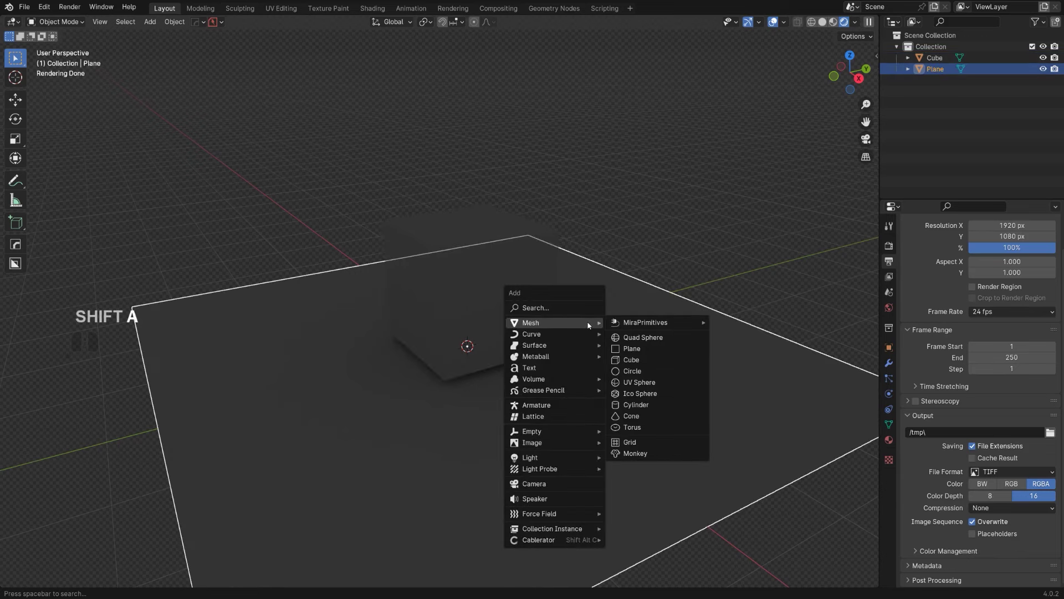
mouse_move(593, 457)
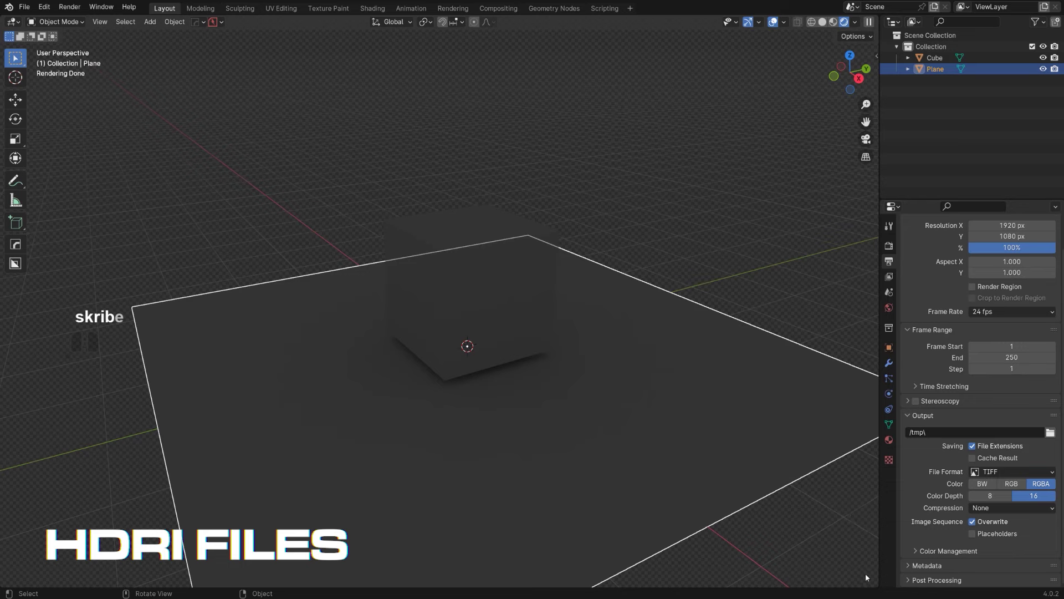
- Split the 3D view into an upper and a lower area and make the lower one a Shader Editor showing the World nodes
drag(876, 582, 861, 394)
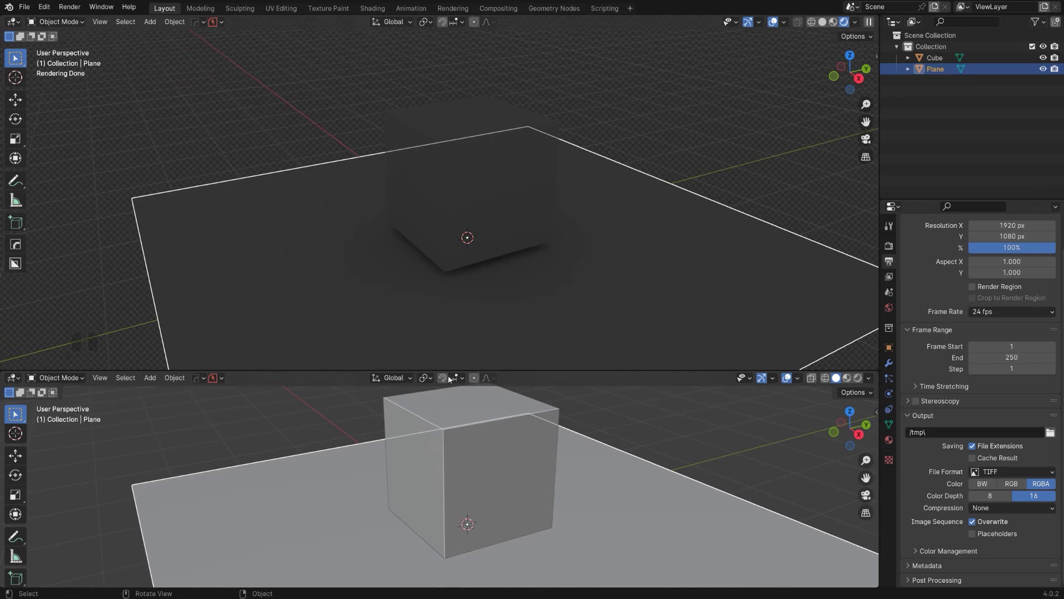
click(12, 378)
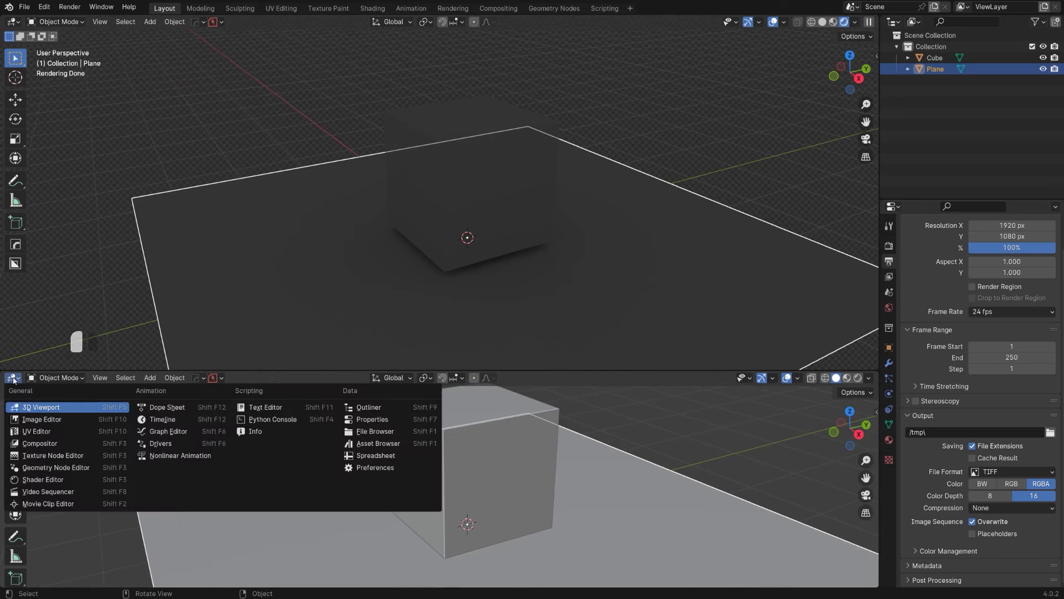
click(65, 478)
click(56, 378)
click(61, 419)
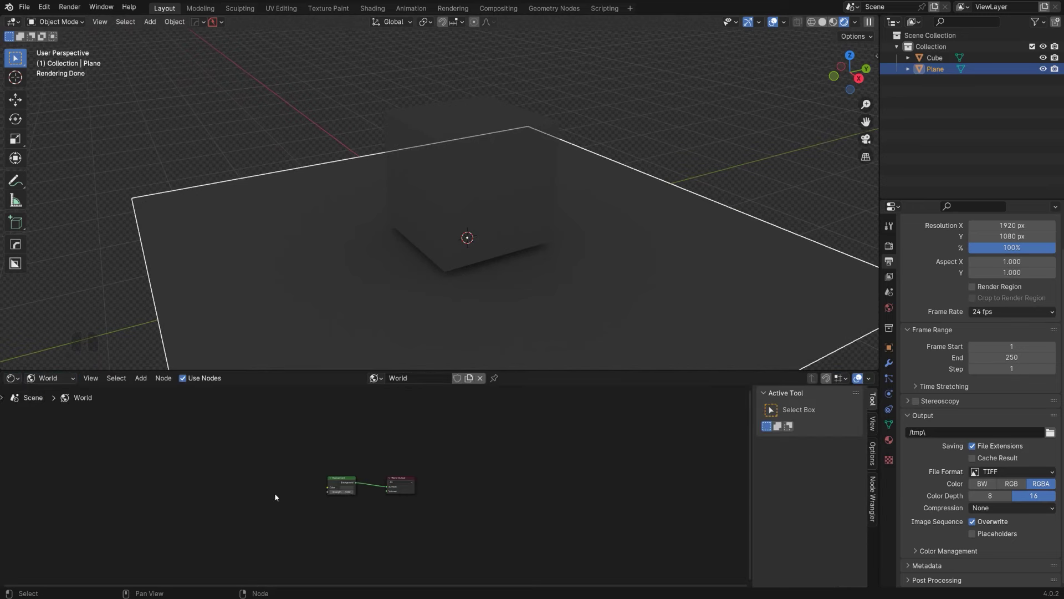
scroll(303, 489, up, 4)
middle_drag(303, 474, 484, 458)
scroll(484, 456, down, 3)
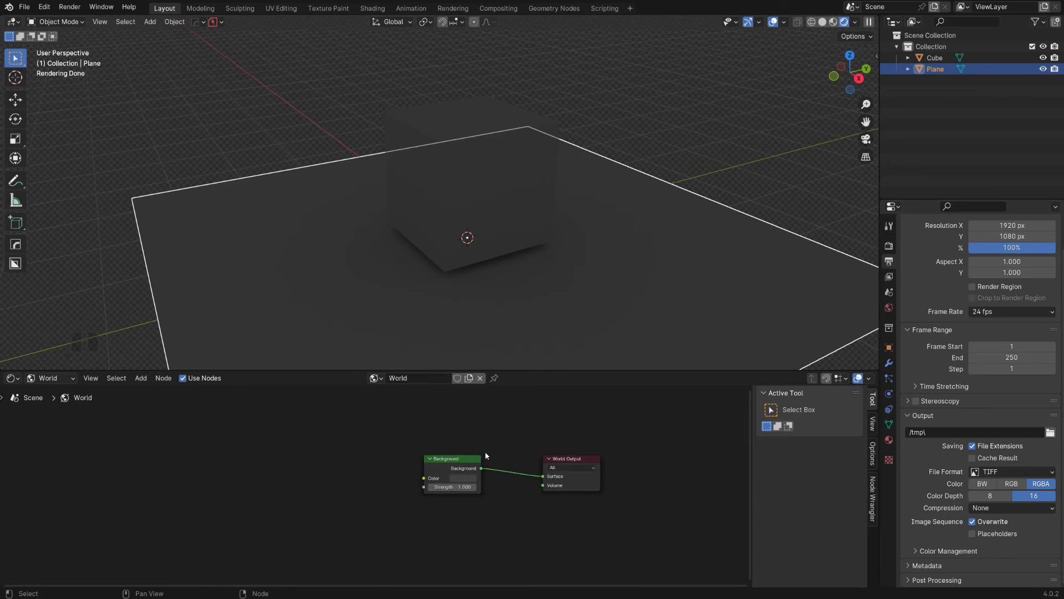
- Search the add-ons in the preferences for "node" to check whether Node Wrangler is enabled
click(44, 7)
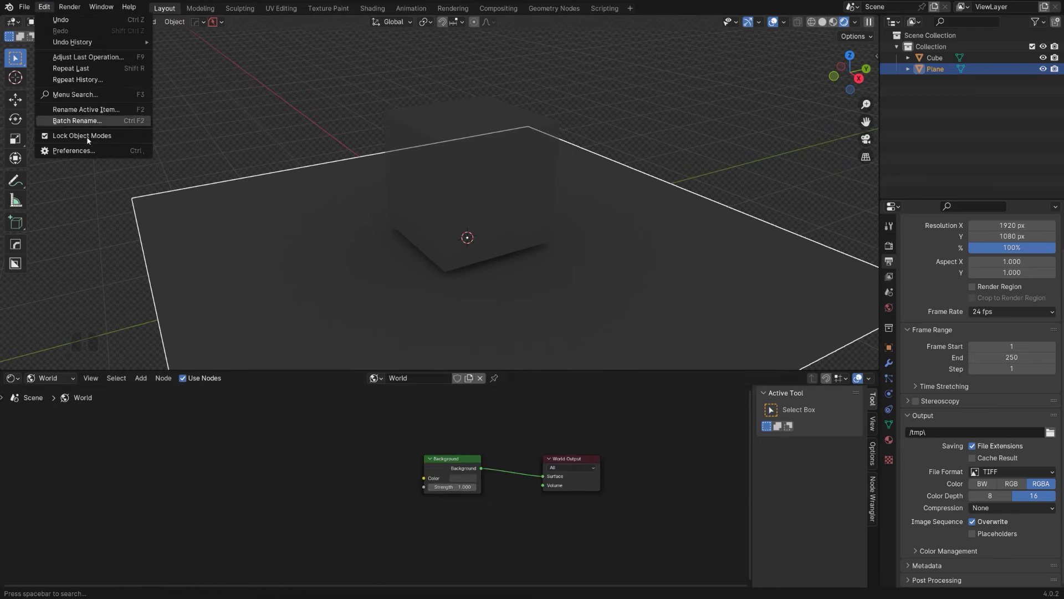
click(98, 150)
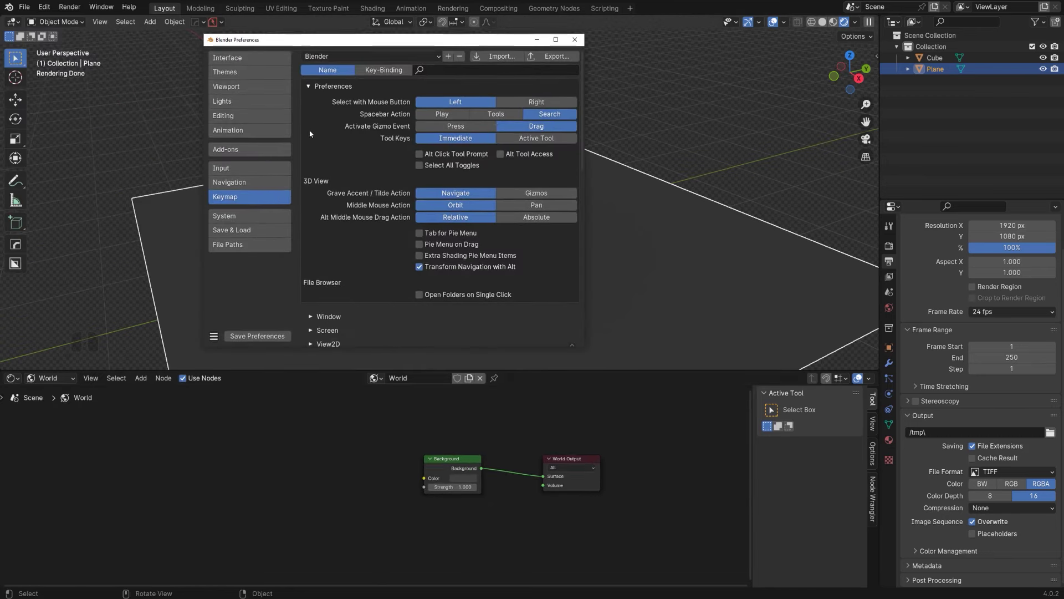
click(262, 146)
text(node)
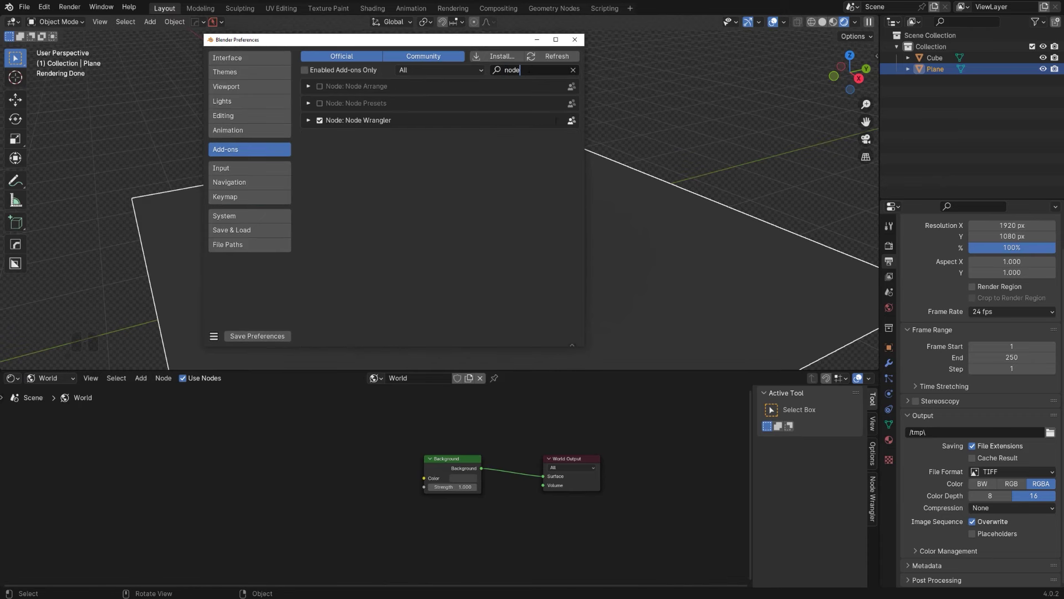
click(575, 39)
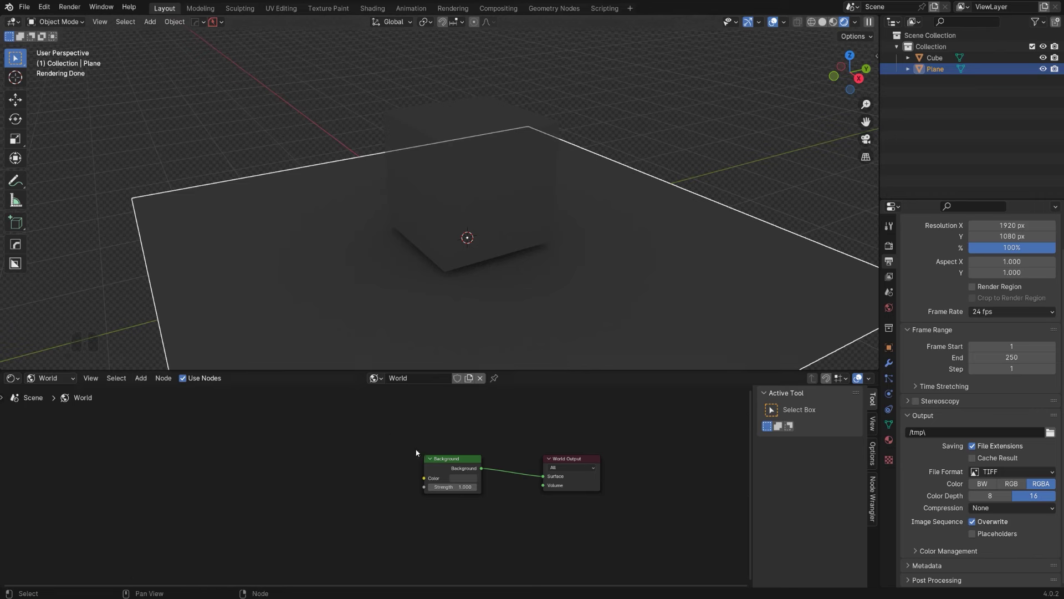
- Generate a Node Wrangler texture setup for the Background node and move its three new nodes up and away from it
click(448, 468)
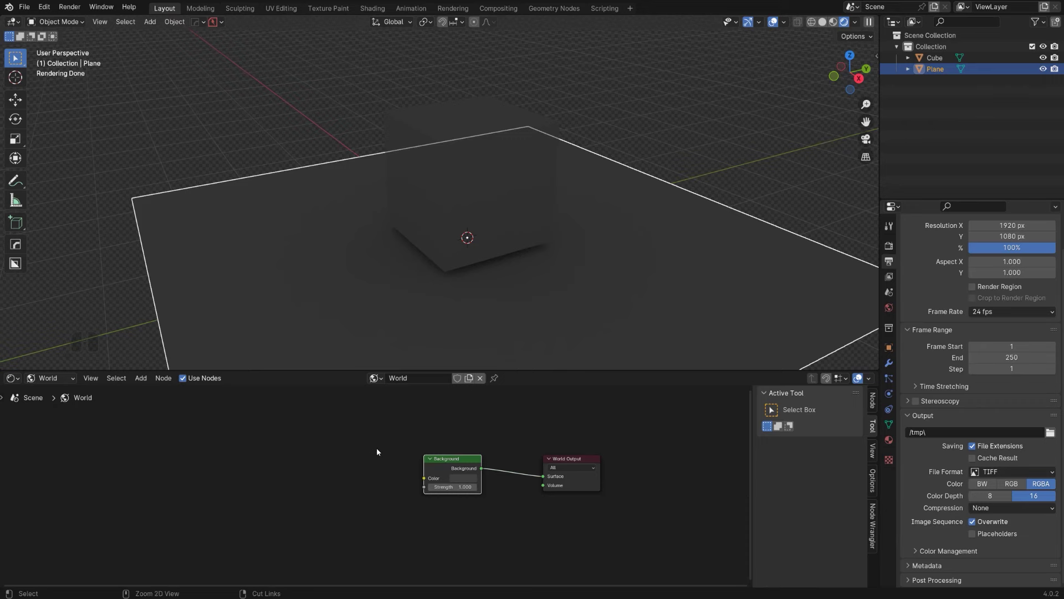
key(ctrl+t)
click(366, 476)
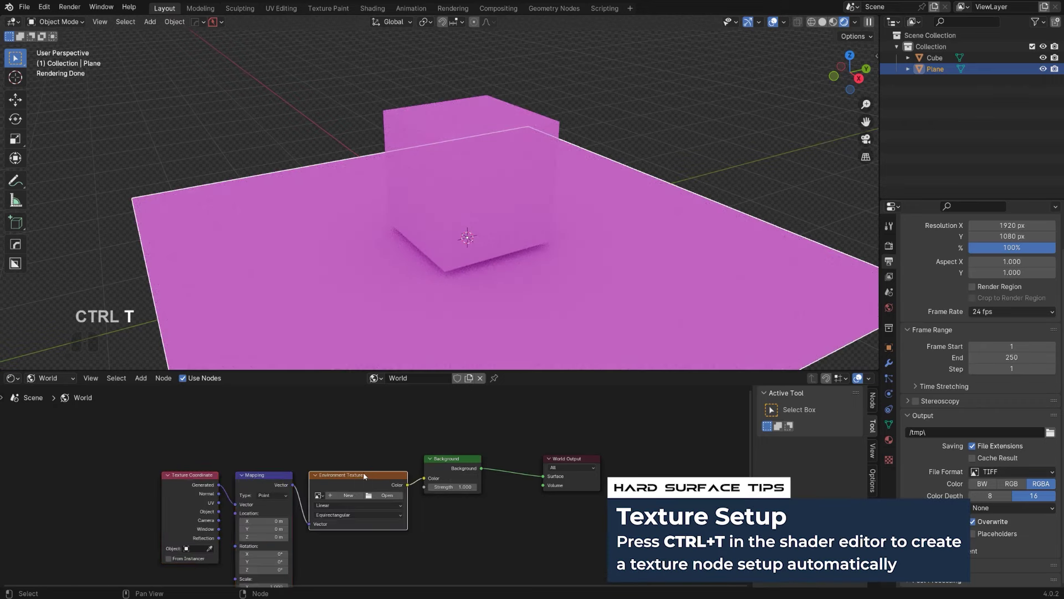
drag(110, 446, 384, 544)
drag(331, 489, 308, 436)
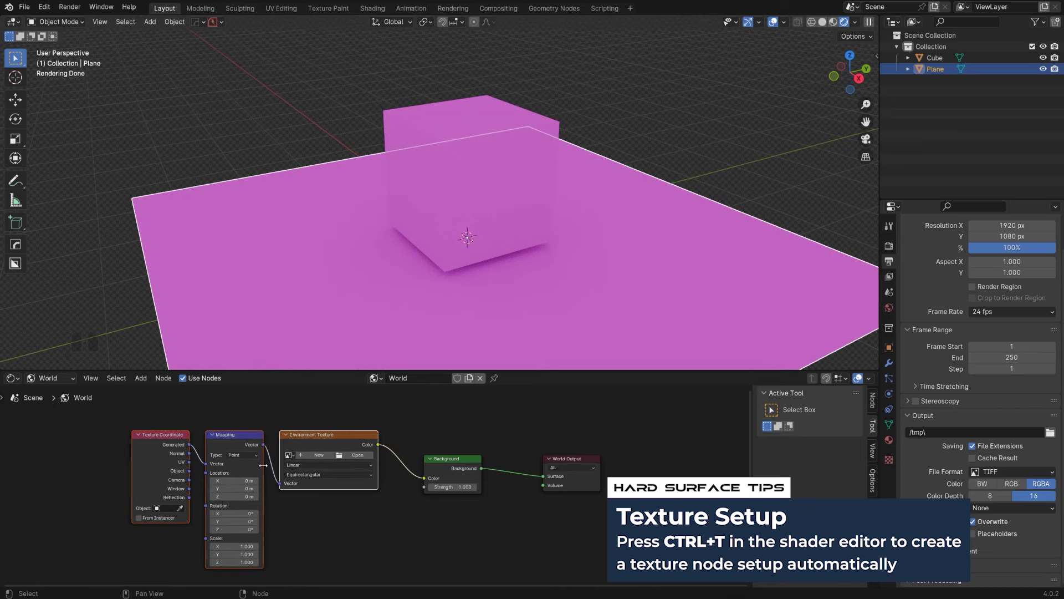
- Load abandoned_slipway_4k.hdr from the HDRI folder into the Environment Texture node
scroll(353, 505, up, 1)
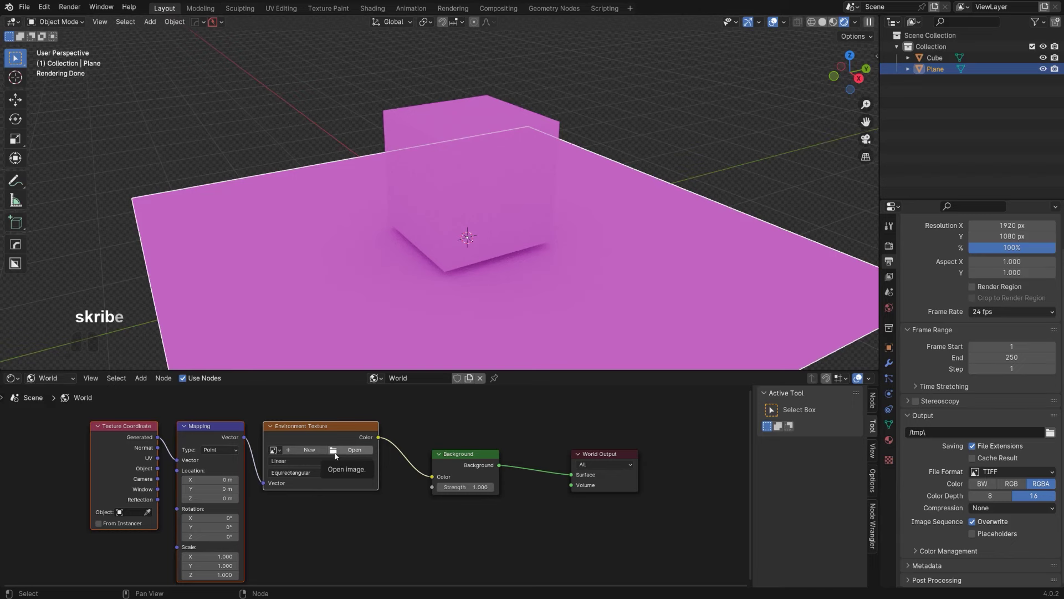
click(336, 450)
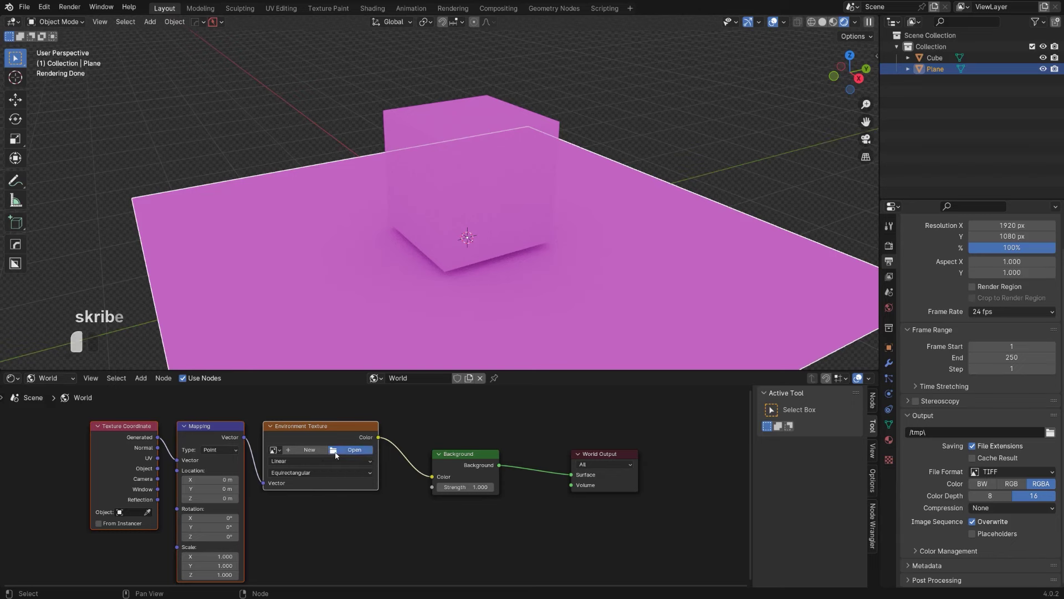
click(270, 222)
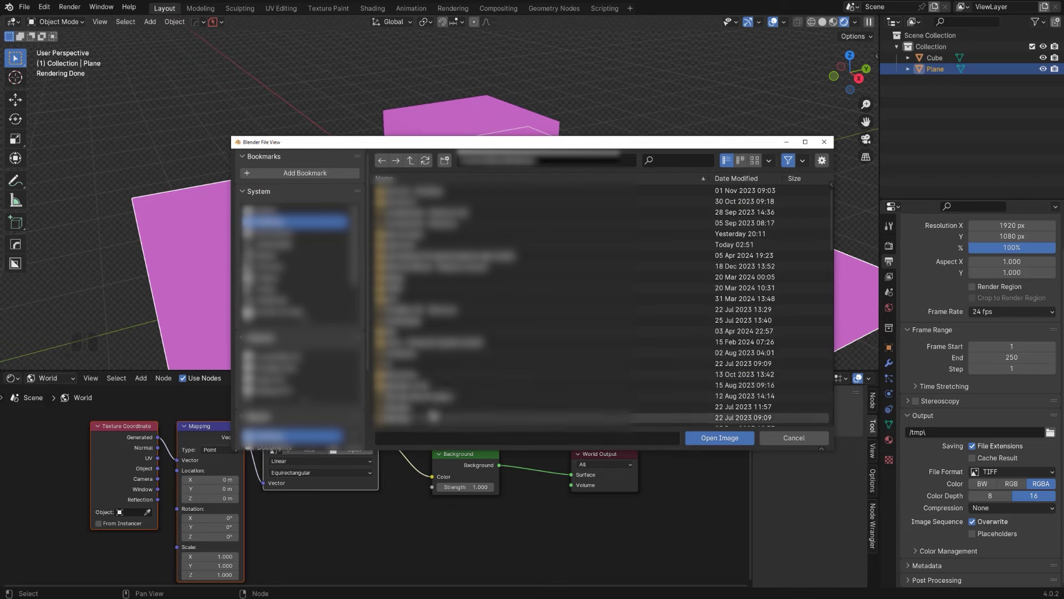
double_click(438, 402)
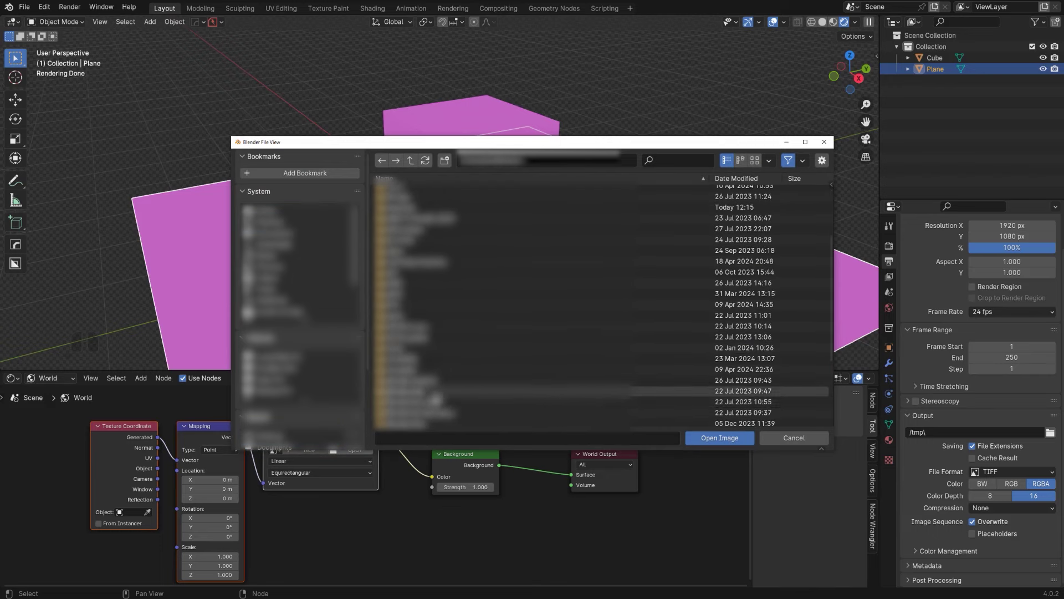
scroll(431, 382, down, 2)
scroll(431, 379, down, 2)
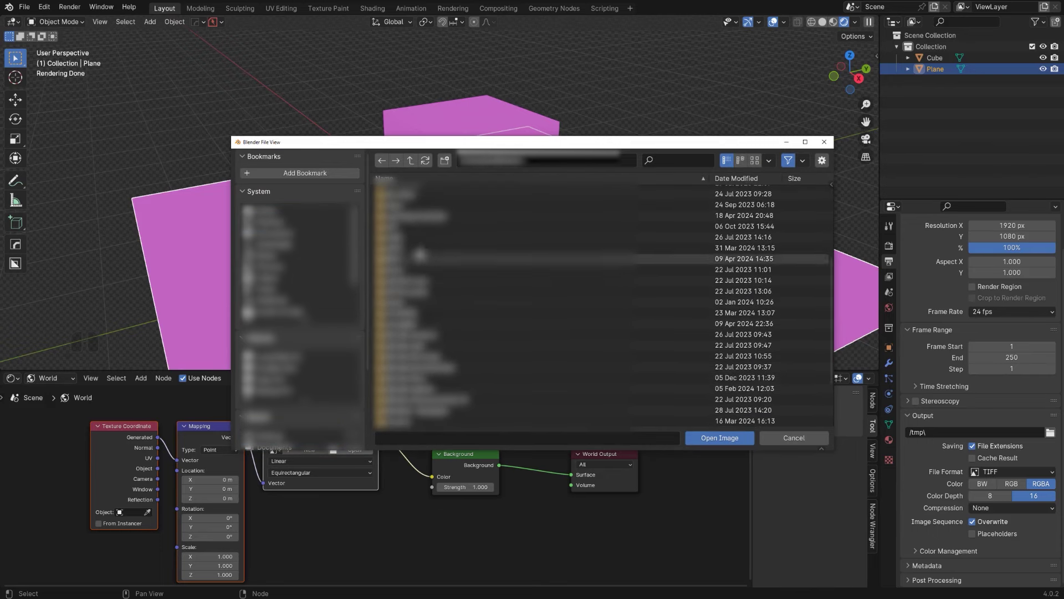
double_click(421, 240)
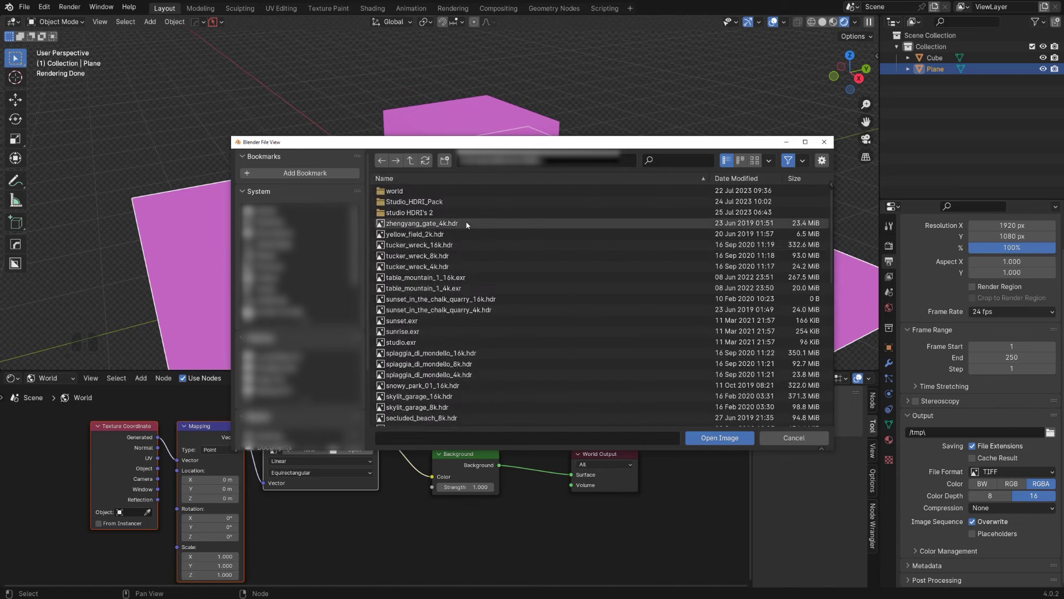
click(499, 178)
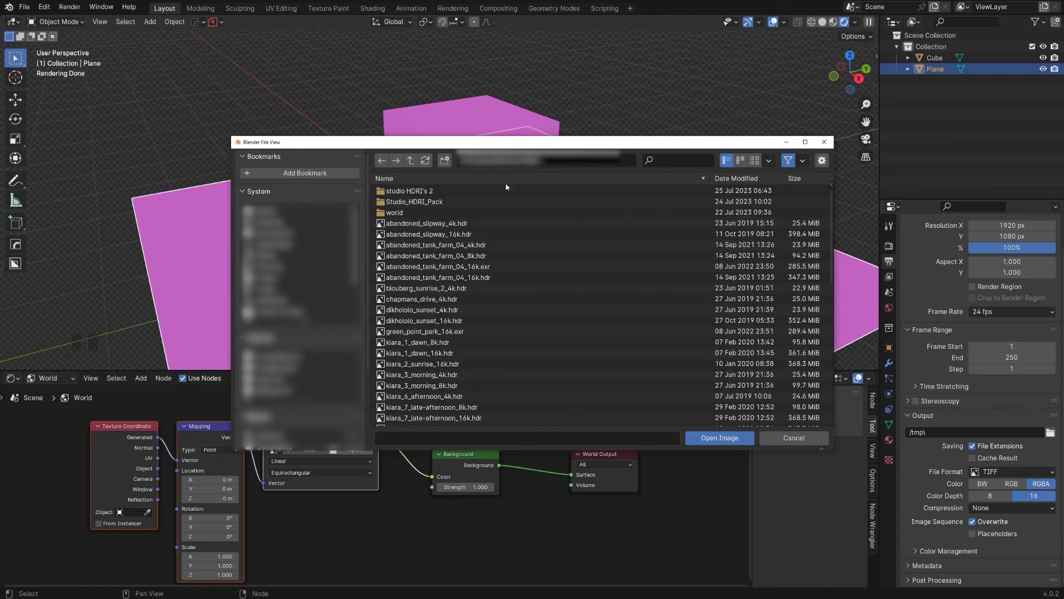
click(482, 223)
double_click(482, 223)
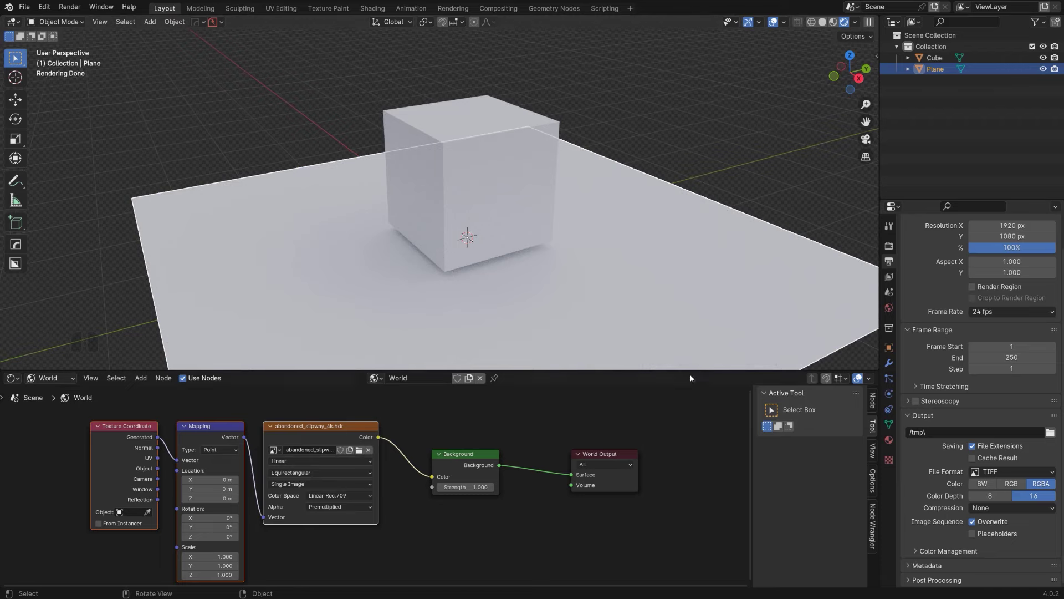
- Enlarge the 3D view over the node editor and turn off Film transparency to inspect the HDRI backdrop all around the cube
drag(690, 370, 689, 461)
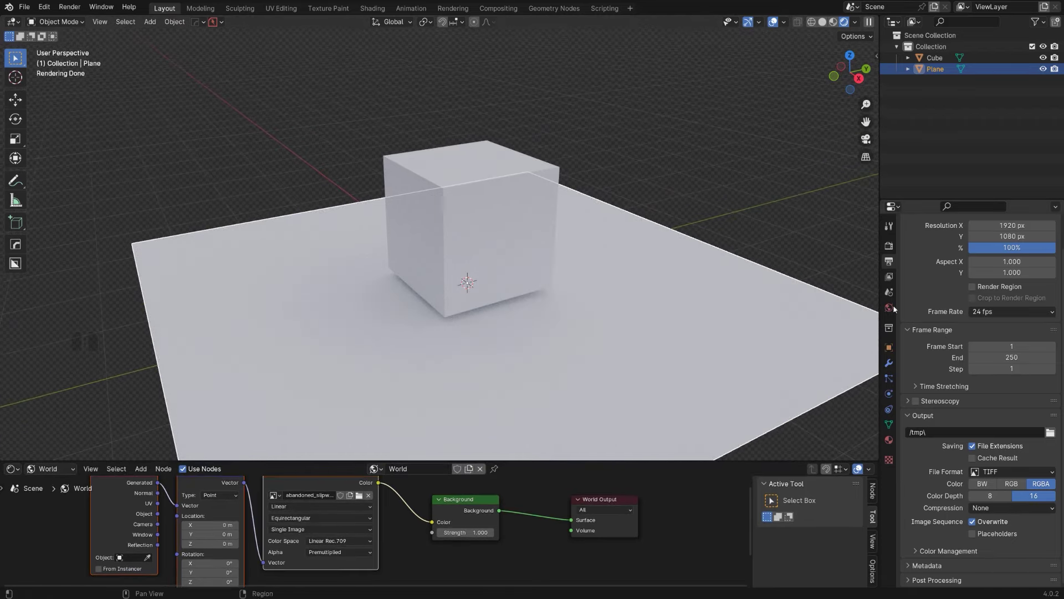
click(889, 245)
scroll(507, 242, down, 5)
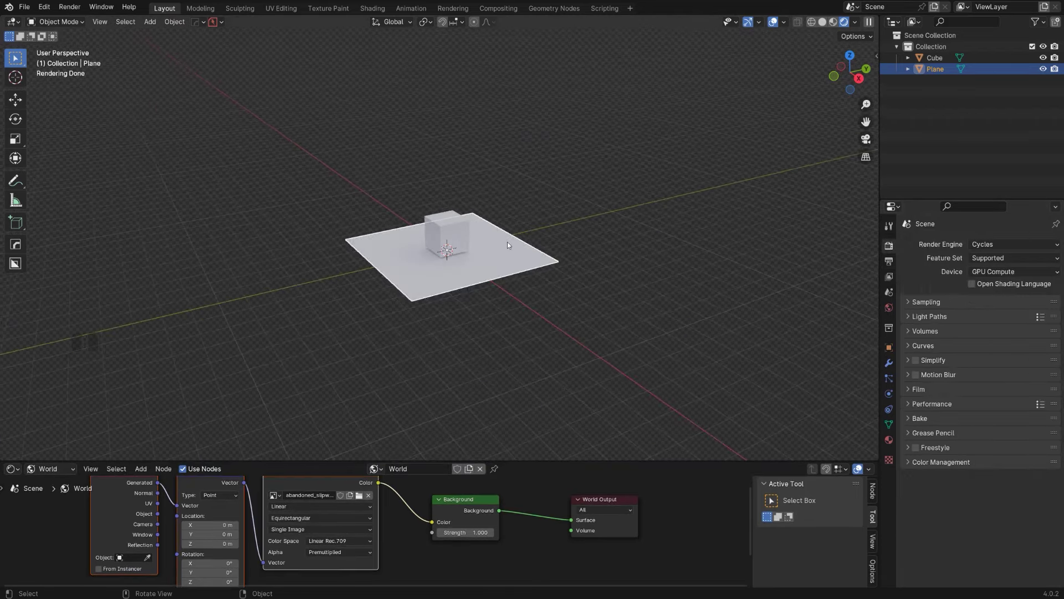
middle_drag(507, 242, 613, 364)
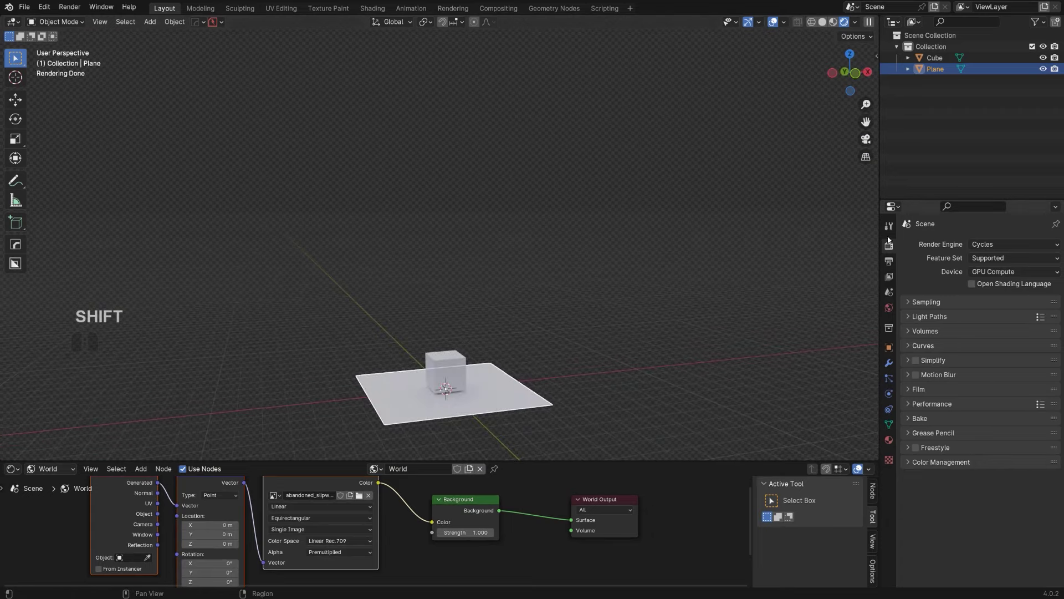
click(909, 393)
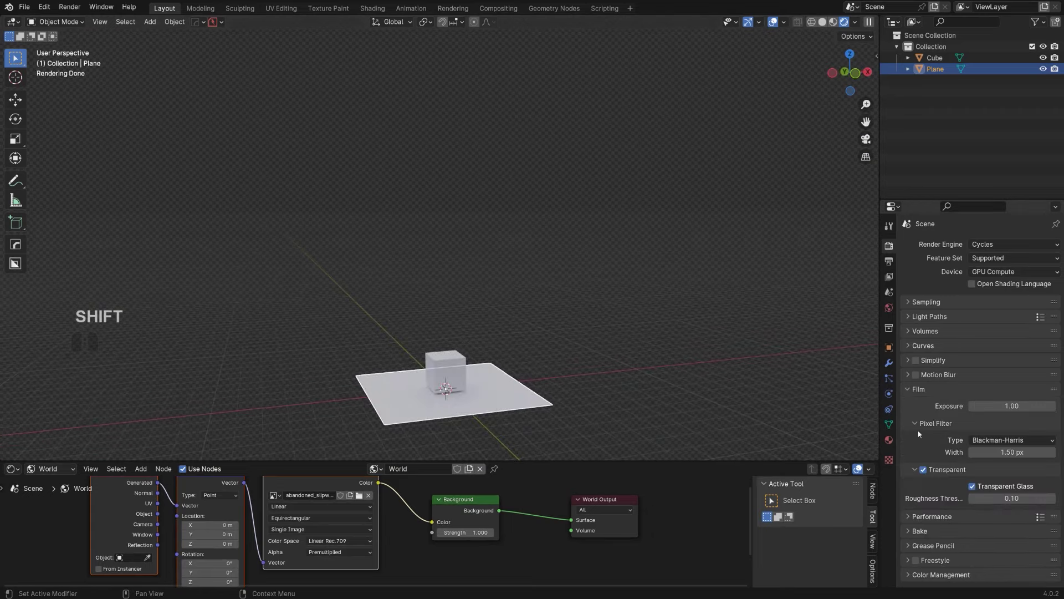
click(924, 469)
middle_drag(537, 271, 118, 258)
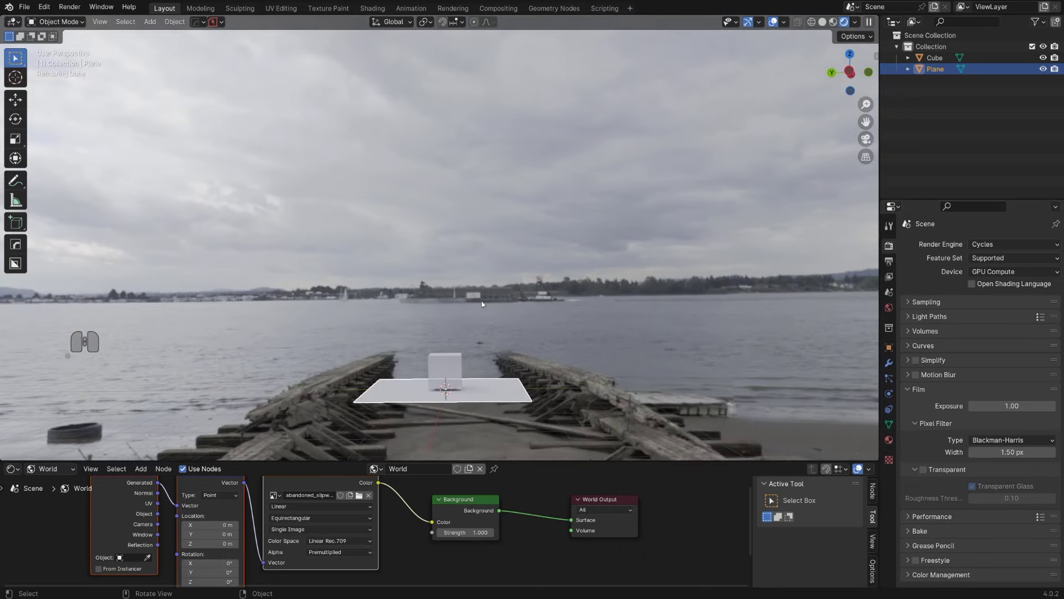
middle_drag(482, 304, 506, 305)
middle_drag(442, 289, 368, 295)
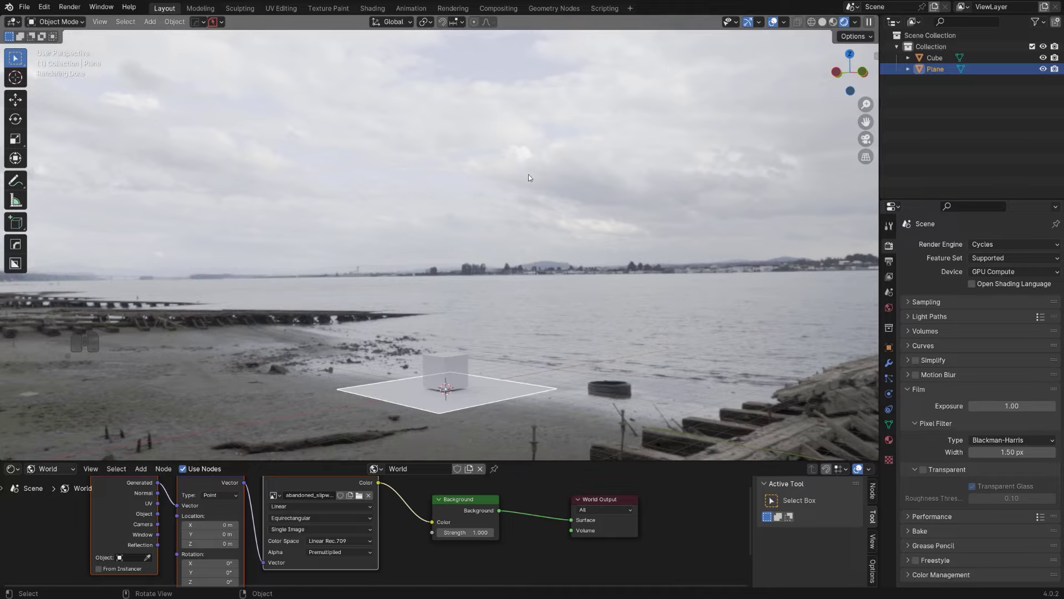
mouse_move(529, 177)
middle_down()
mouse_move(669, 168)
mouse_move(639, 193)
mouse_move(510, 191)
mouse_move(524, 192)
middle_up()
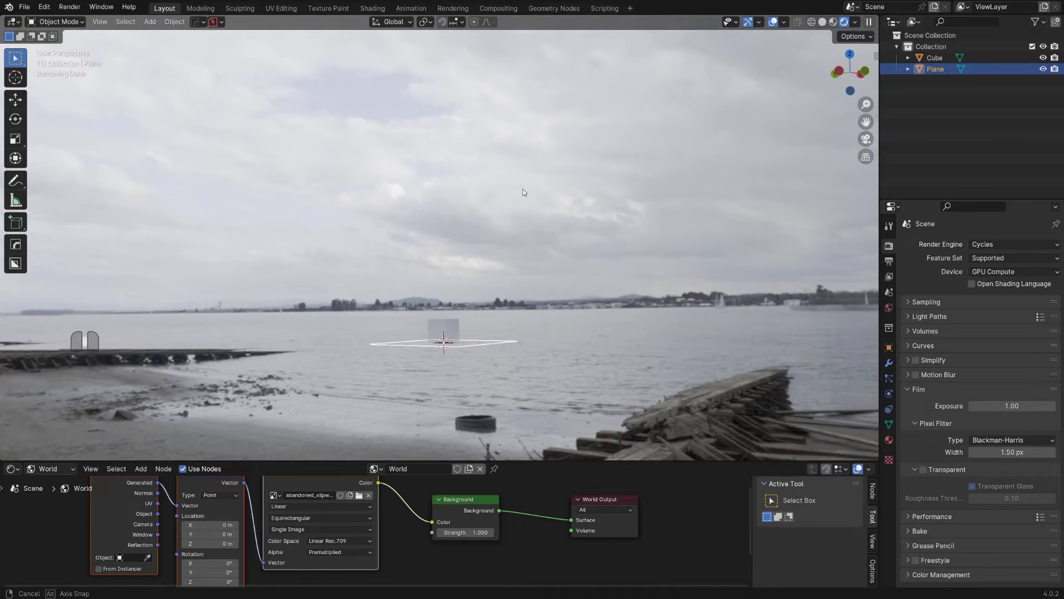
middle_drag(417, 256, 499, 265)
- Turn Film transparency back on and frame the cube and plane closely
click(923, 470)
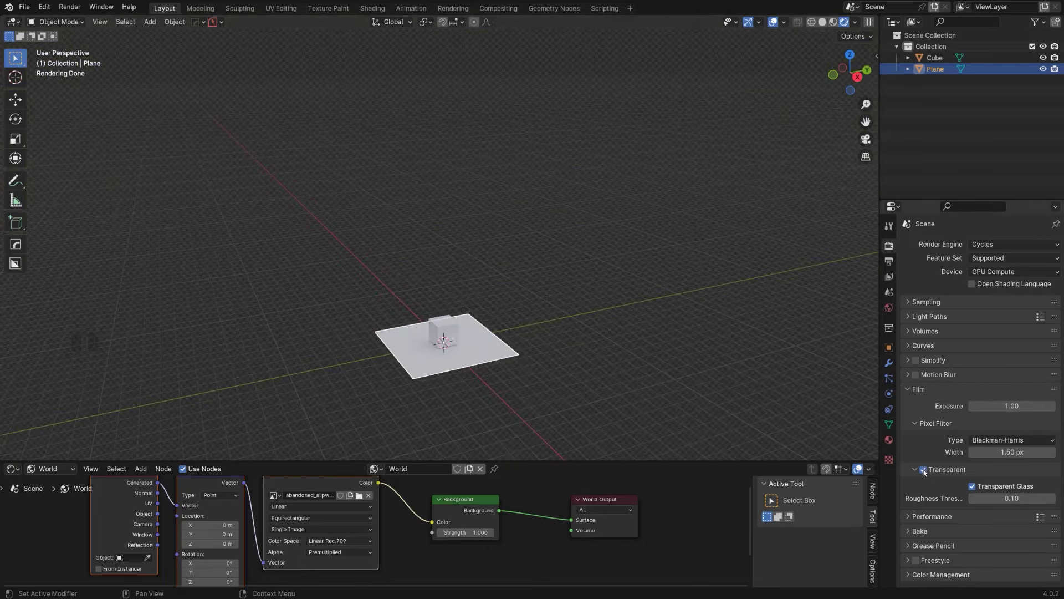
scroll(469, 335, up, 7)
shift+middle_drag(499, 370, 514, 146)
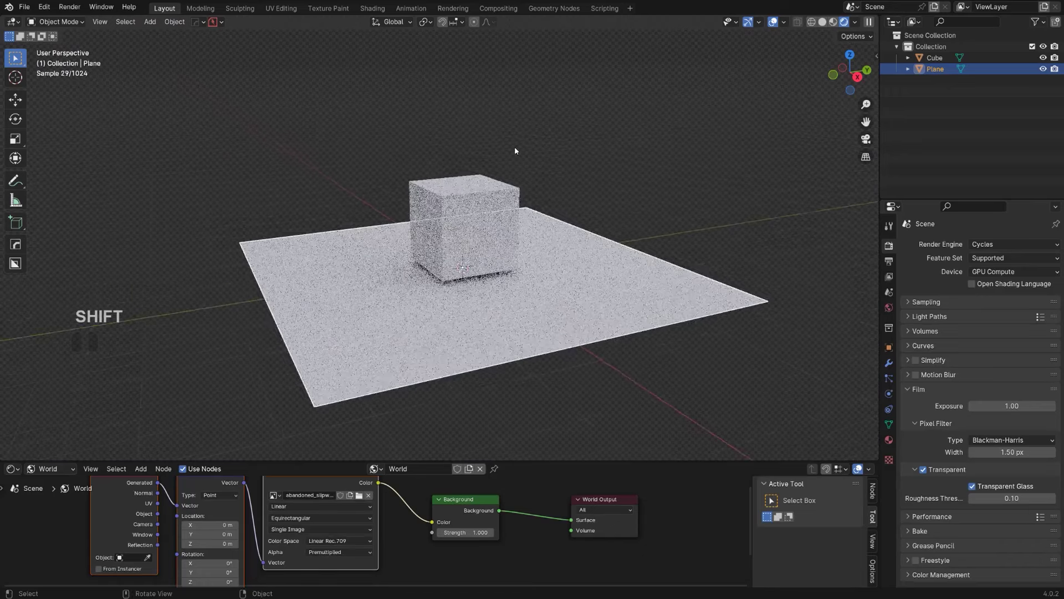
scroll(515, 148, up, 7)
scroll(523, 215, down, 3)
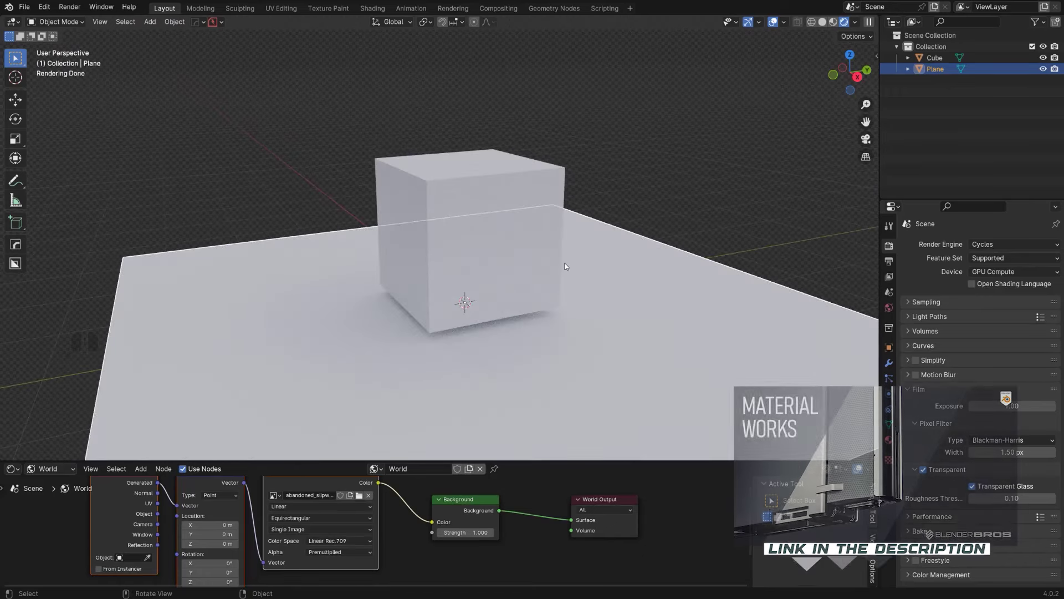
- Select the cube and bring up the MaterialWorks material library in the 3D view's sidebar
click(527, 186)
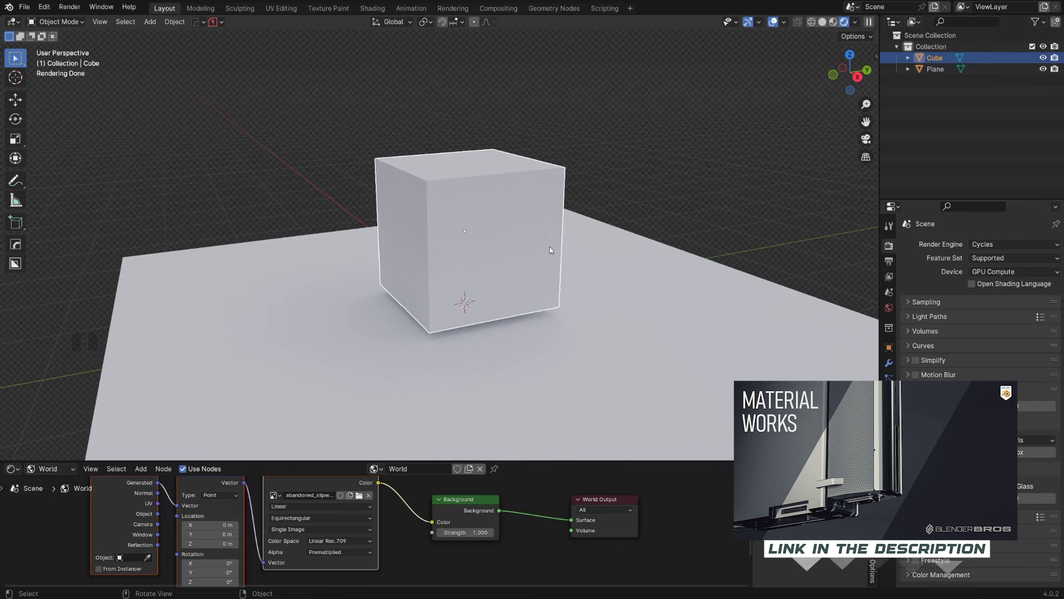
key(n)
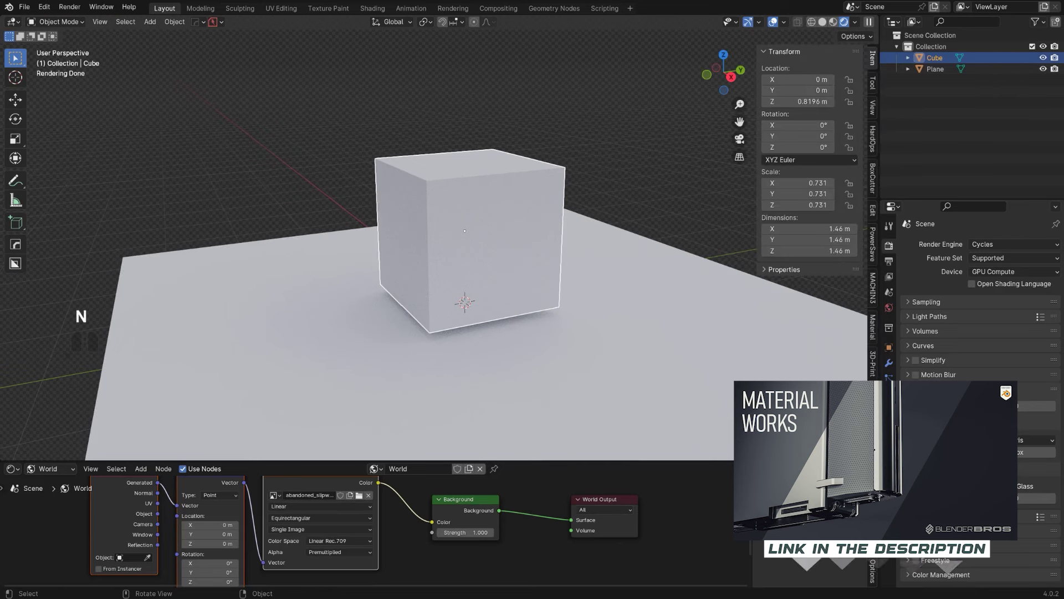
click(872, 333)
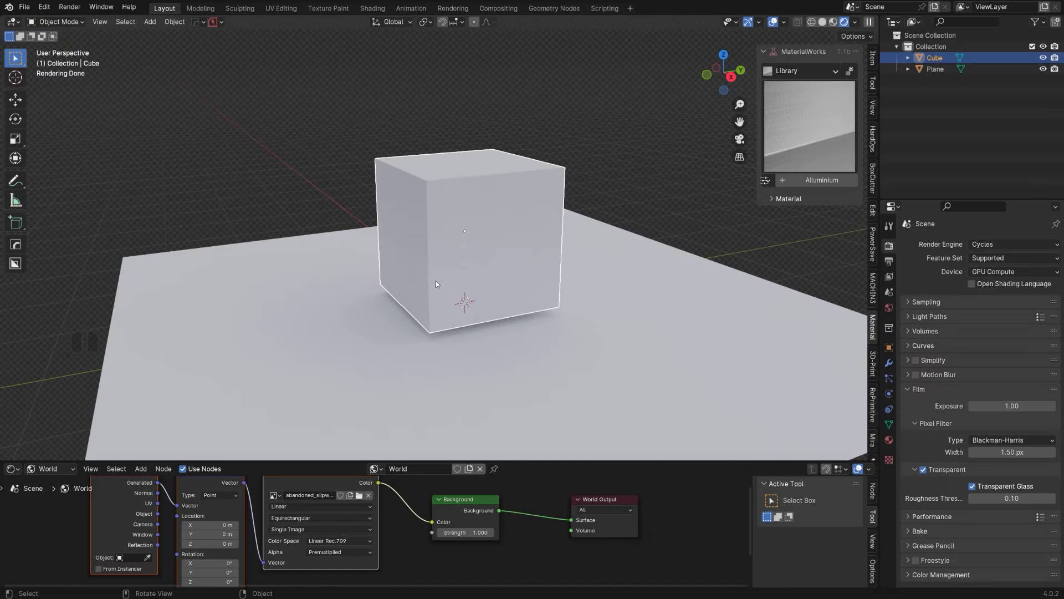
- Copy the cube and plane together and paste them into the empty scene in Blender 4.1
shift+click(364, 357)
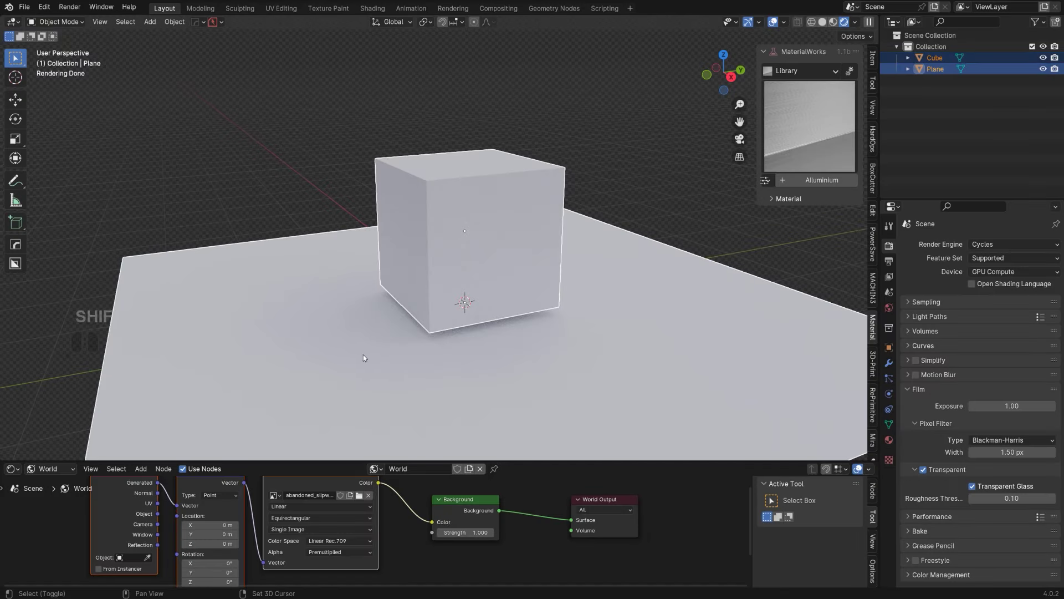
key(ctrl+c)
click(427, 327)
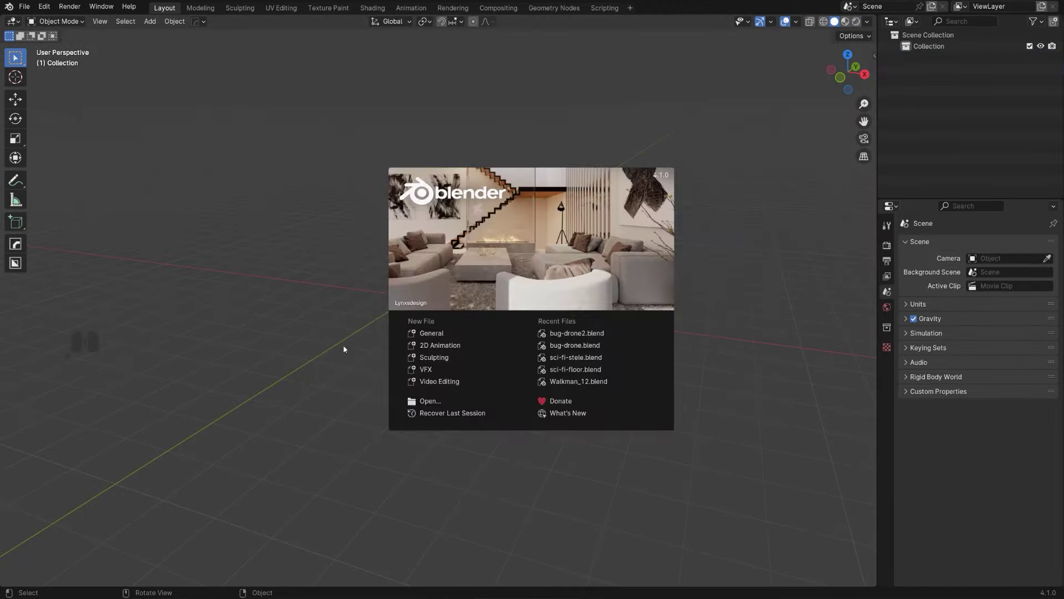
click(339, 332)
key(ctrl+v)
scroll(442, 294, up, 6)
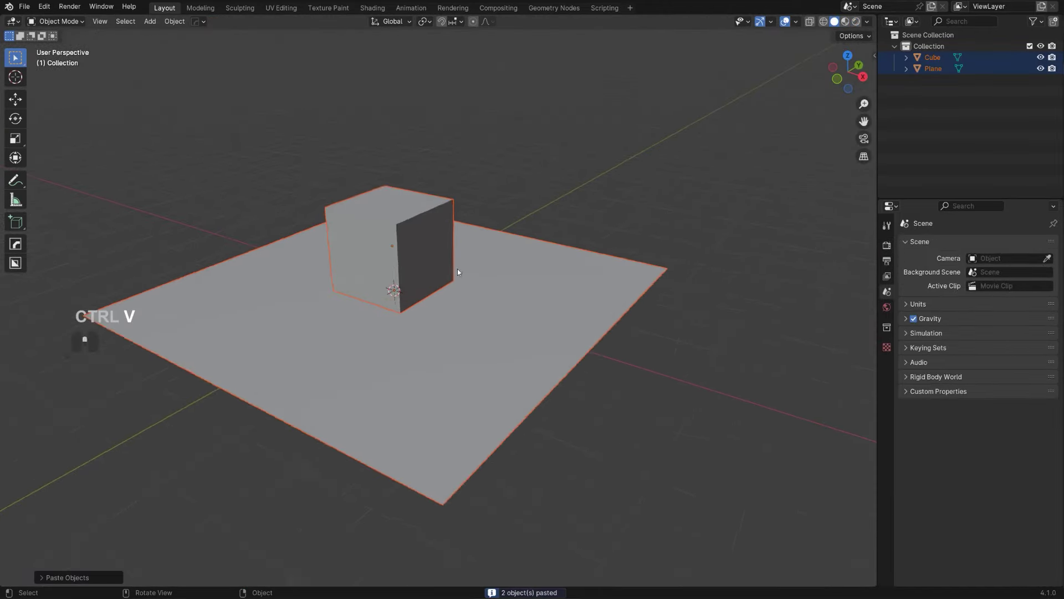
- Display the pasted objects in rendered shading and enable the MaterialWorks HDRi lighting
click(856, 23)
mouse_move(617, 242)
middle_down()
mouse_move(575, 258)
mouse_move(659, 267)
mouse_move(779, 351)
middle_up()
key(n)
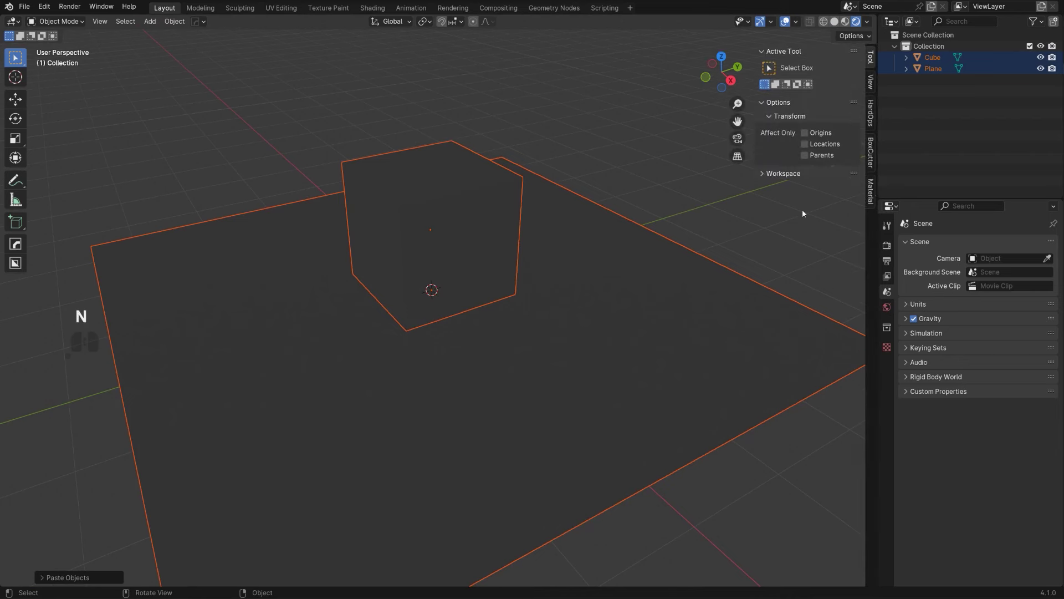
click(871, 193)
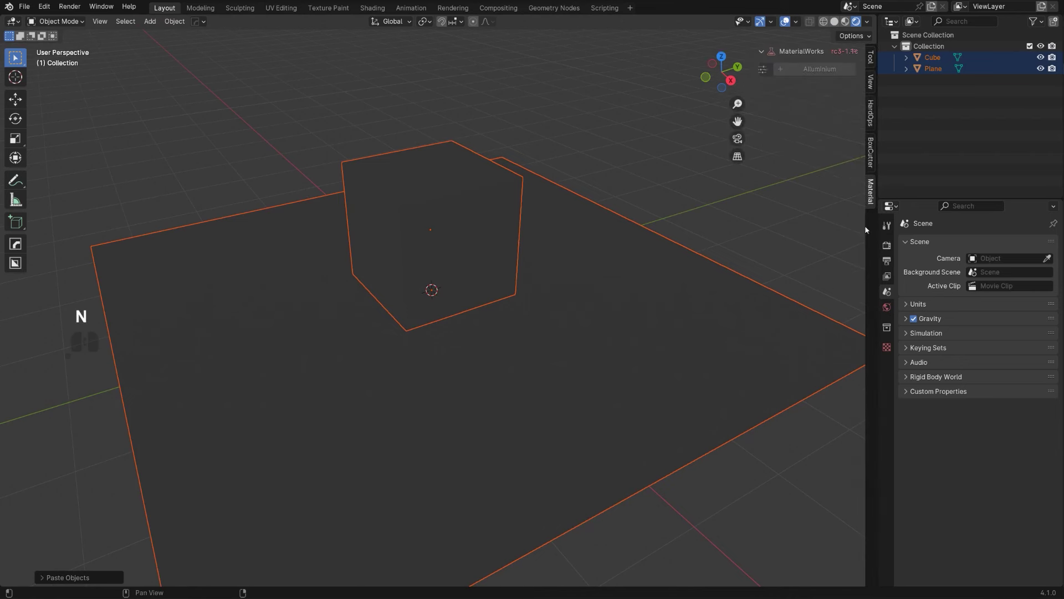
click(770, 199)
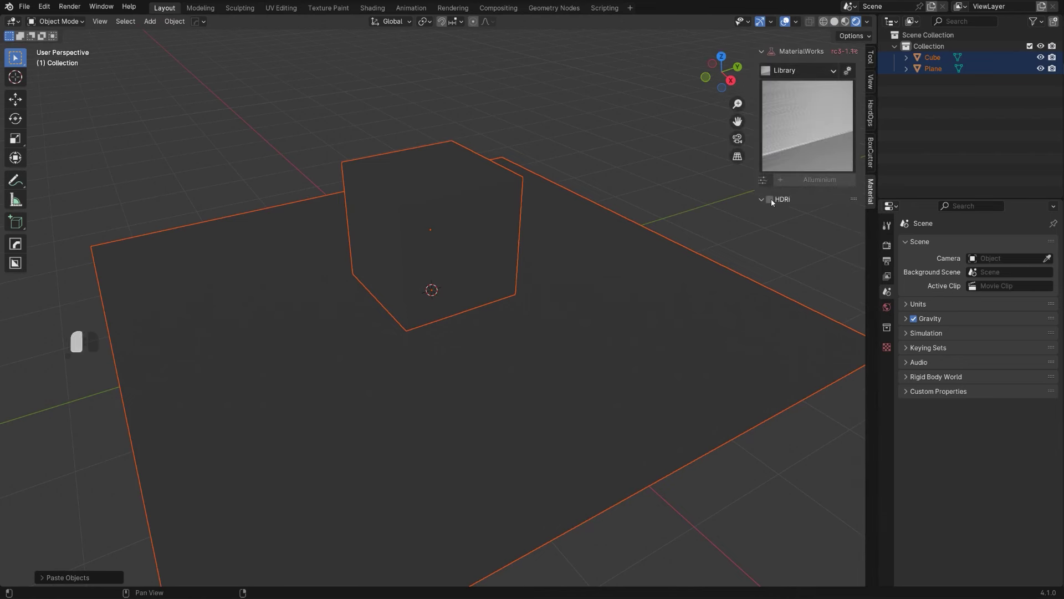
middle_drag(667, 348, 678, 327)
- Change the MaterialWorks HDRi to SYMMETRIC A and orbit around the cube to inspect the lighting
click(808, 262)
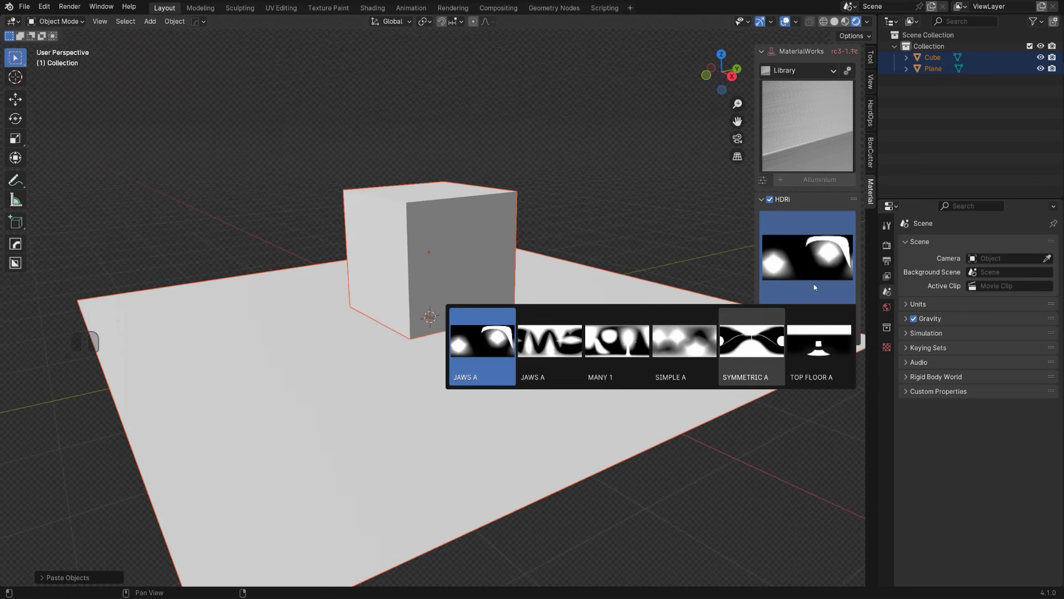
click(752, 340)
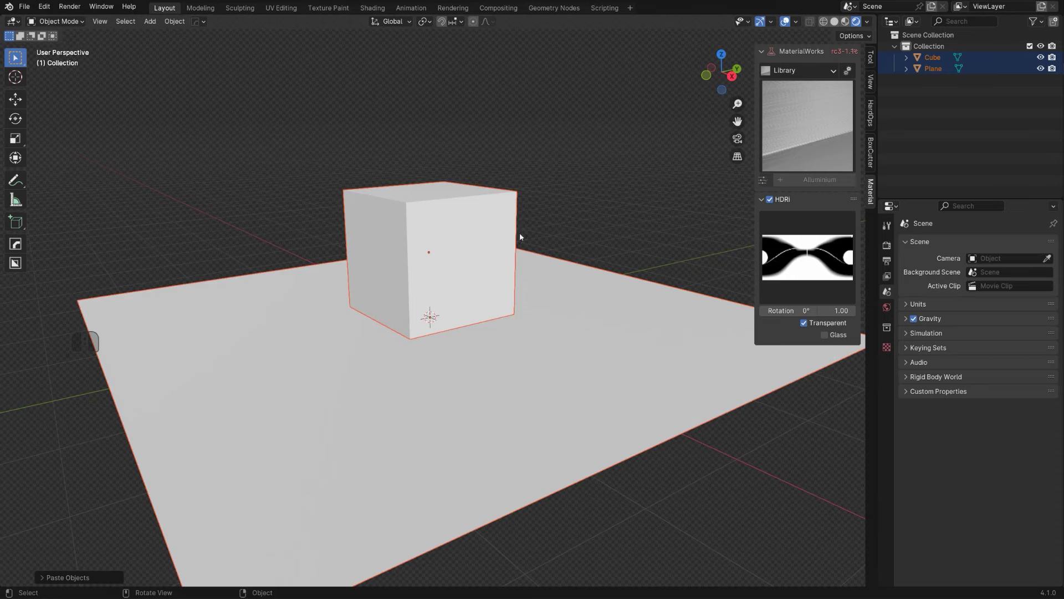
middle_drag(520, 232, 621, 311)
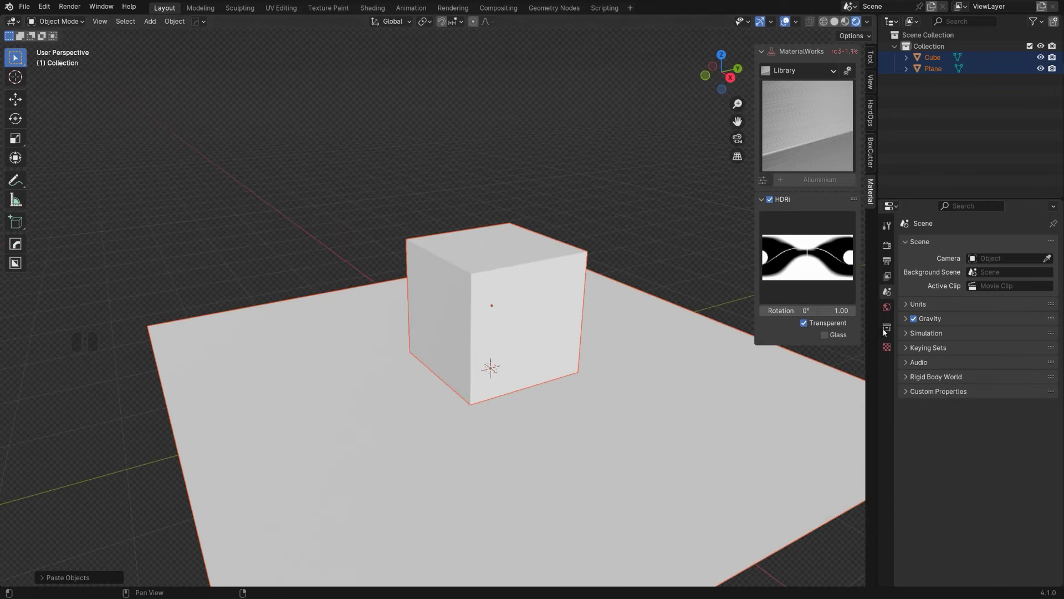
mouse_move(671, 325)
middle_down()
mouse_move(617, 326)
mouse_move(671, 330)
middle_up()
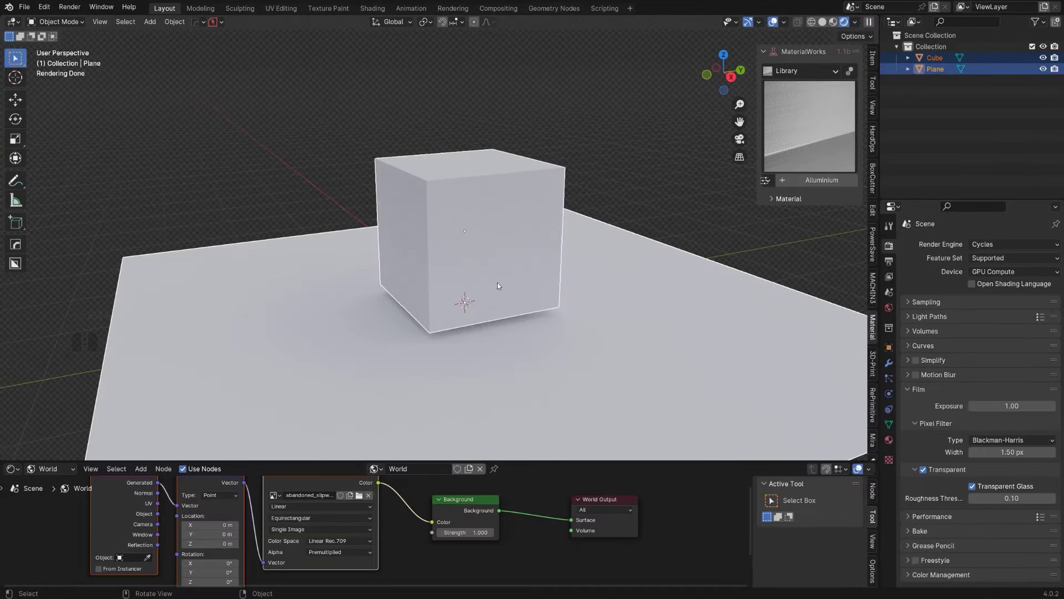
- Return to the Blender 4.0 scene, enlarge the node editor, and apply the LC Aluminium metal material to the plane
shift+middle_drag(499, 284, 527, 288)
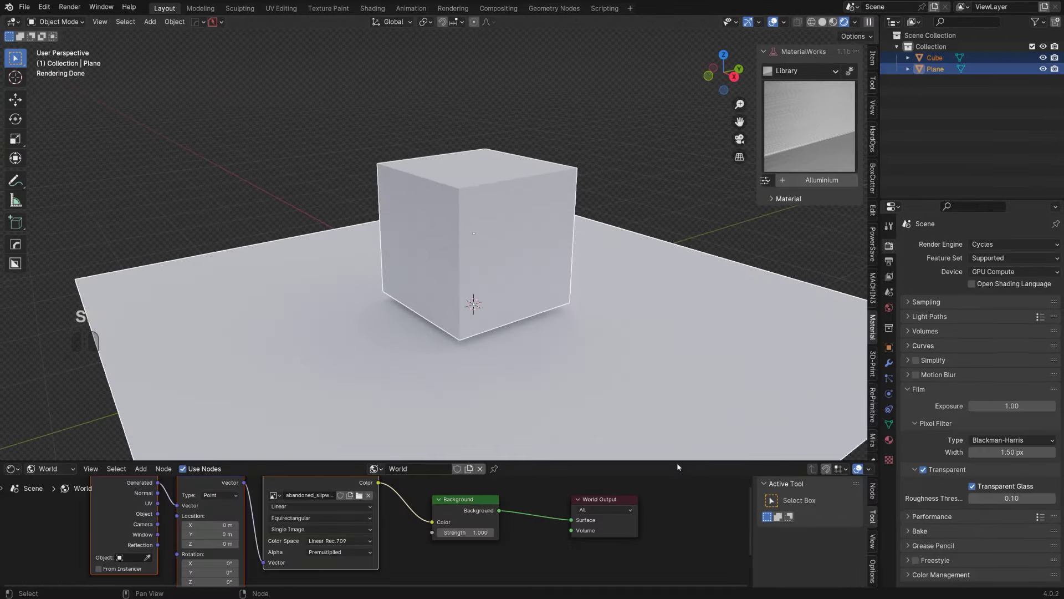
drag(677, 463, 676, 422)
click(801, 70)
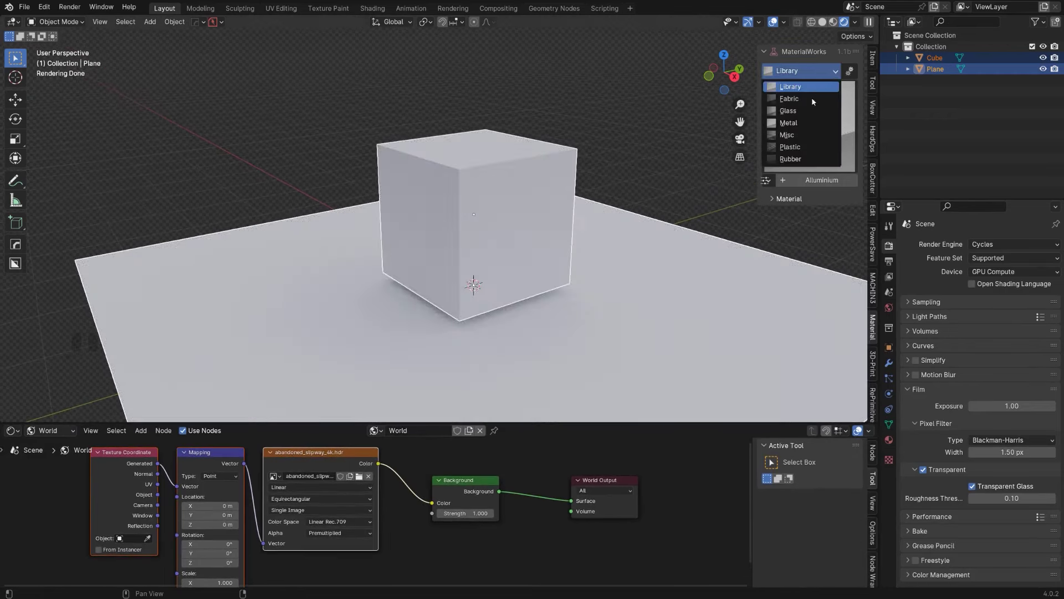
click(788, 123)
click(810, 127)
click(689, 295)
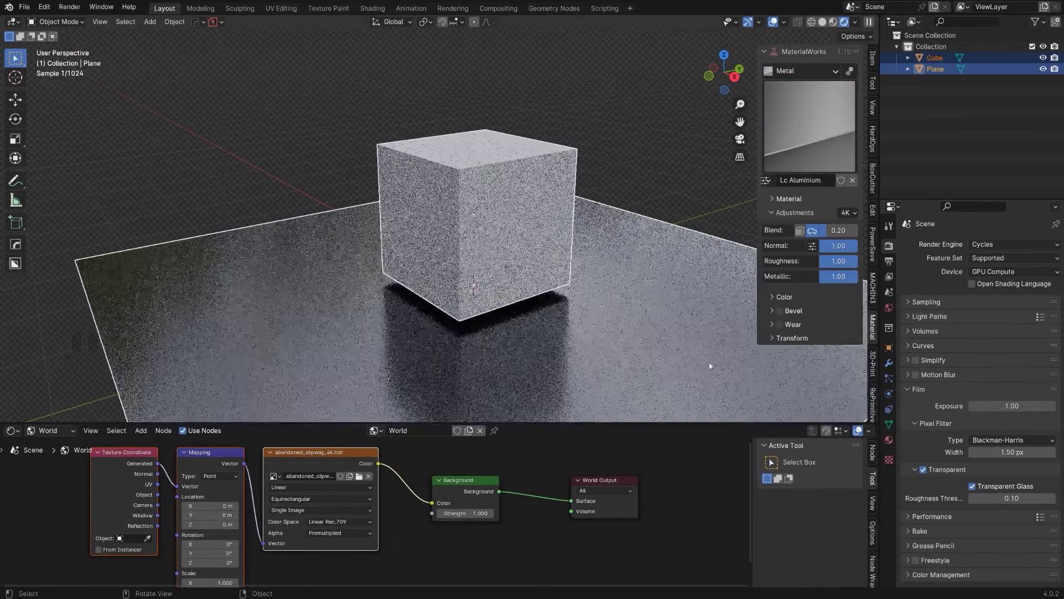
- Create a new material for the cube and darken its base color to a value of 0.100
click(485, 256)
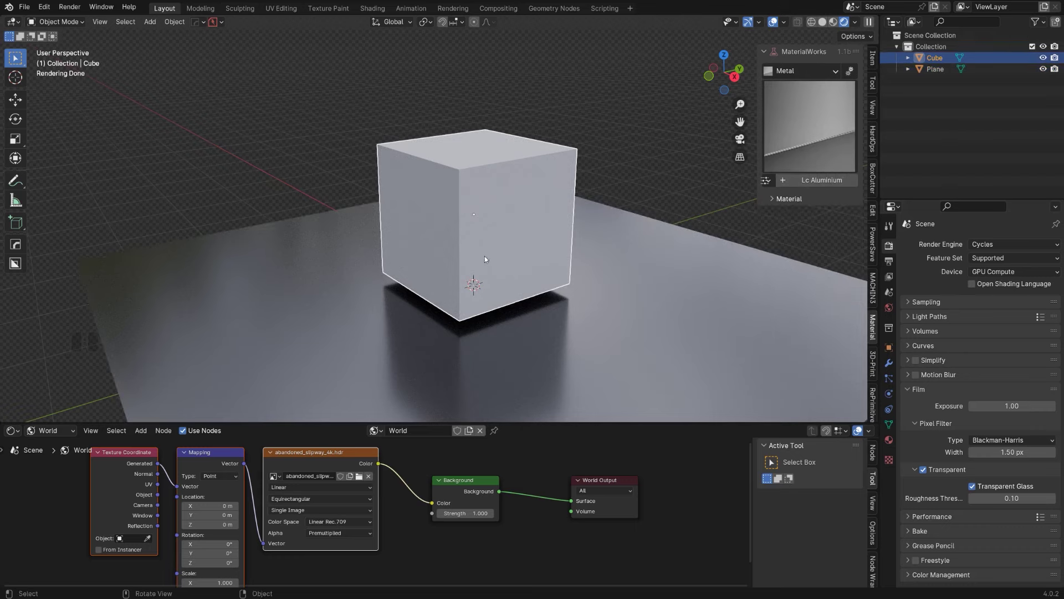
click(890, 441)
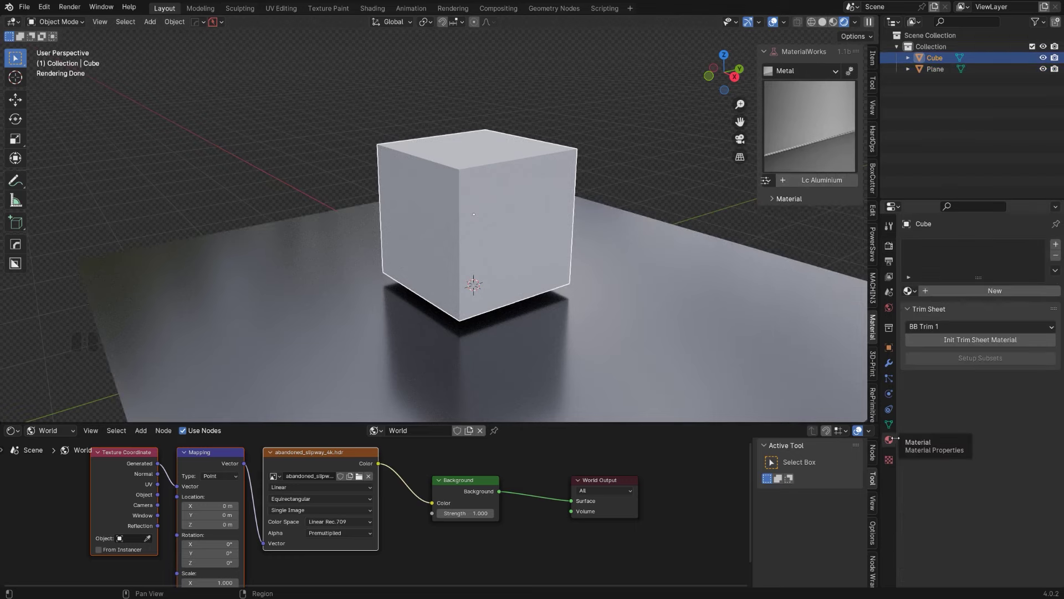
click(1003, 291)
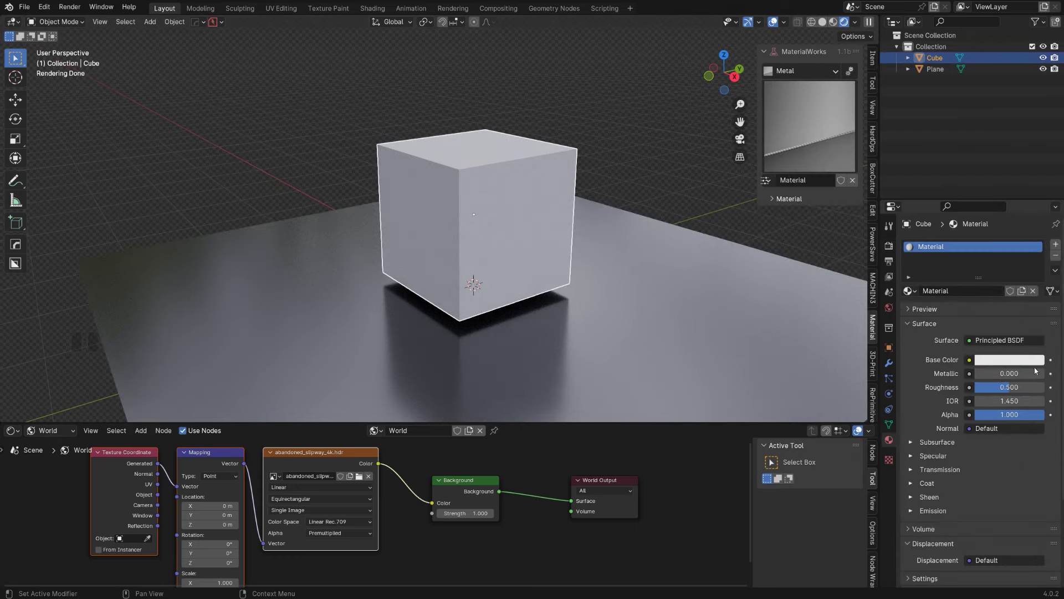
click(1017, 359)
drag(1036, 210, 1035, 244)
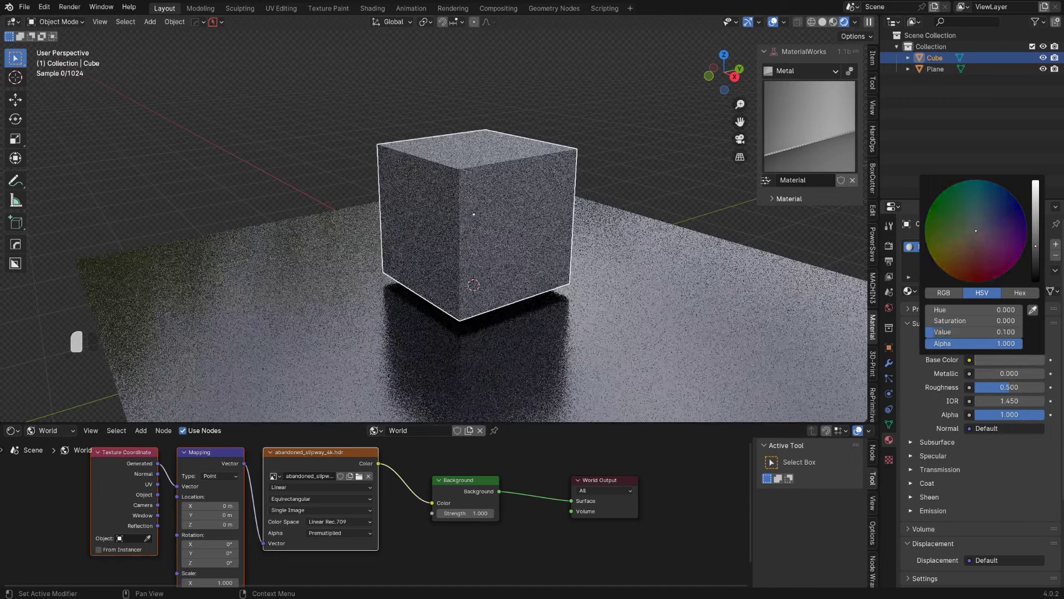
right_click(879, 190)
- Apply the Coated Titanium material from the MaterialWorks Metal category to the cube
click(817, 78)
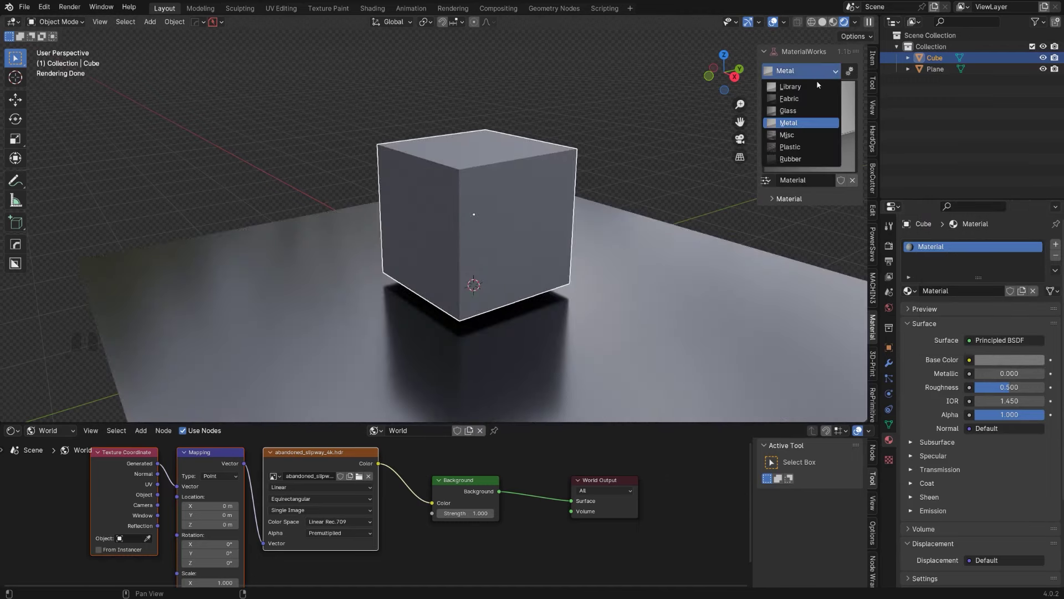
click(807, 122)
click(808, 125)
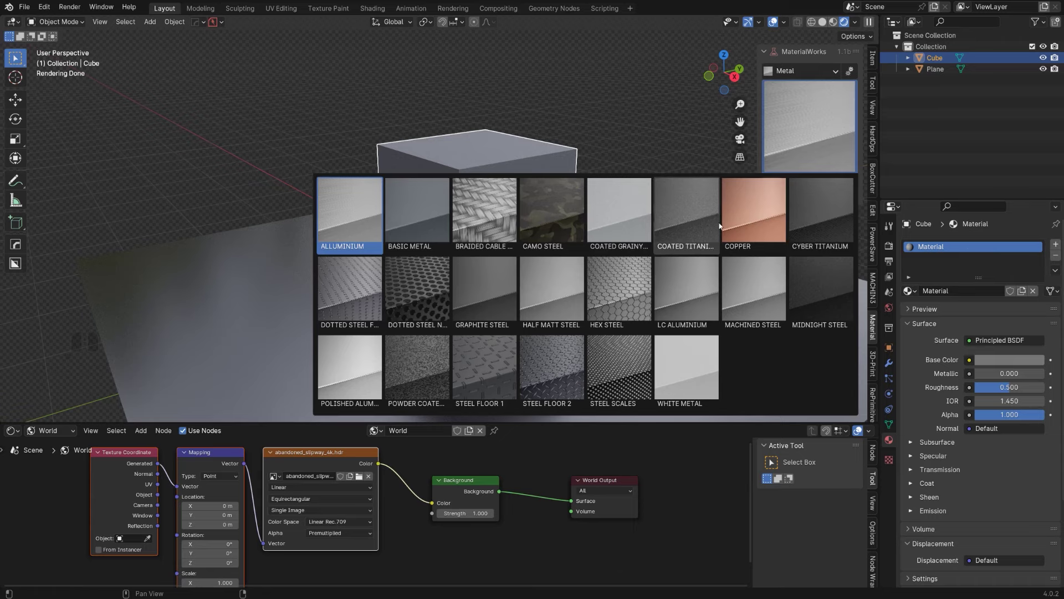
click(687, 220)
- Apply the Shiny Plastic material from the Plastic category to the plane, then deselect it and hide the sidebar
click(643, 300)
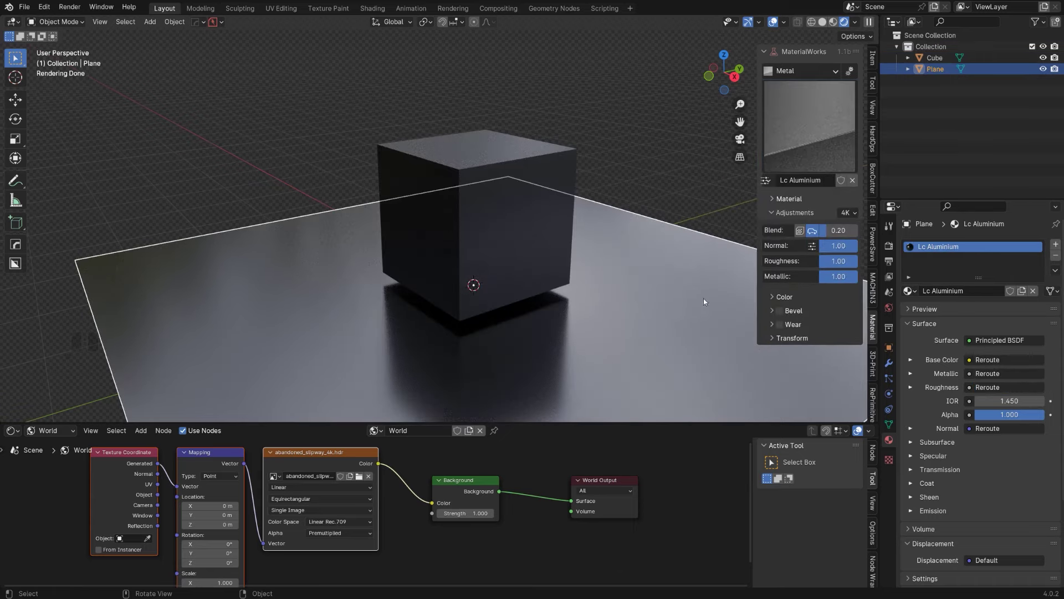
click(826, 133)
click(813, 71)
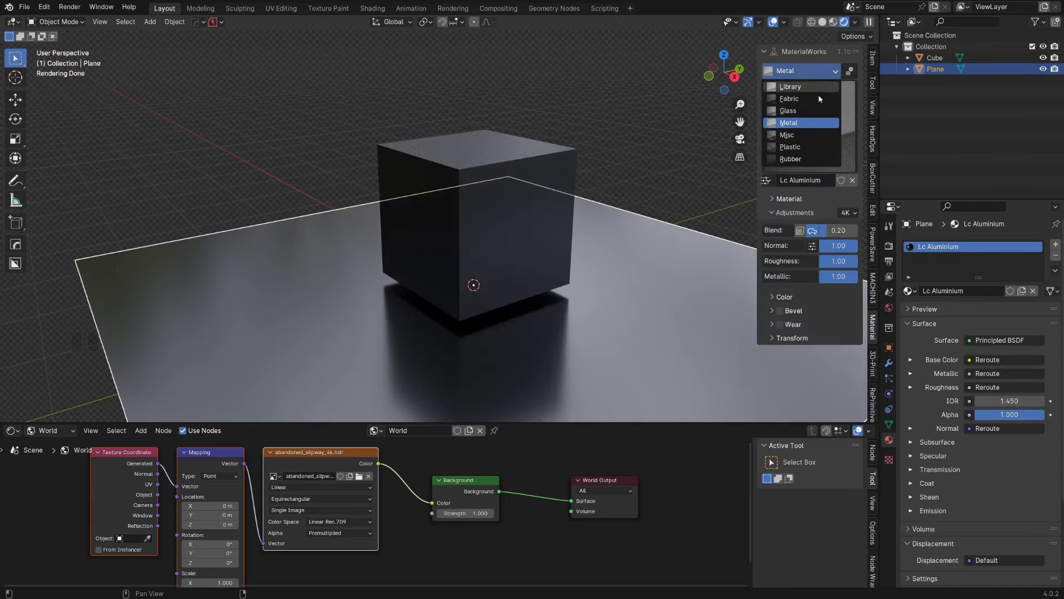
click(807, 146)
click(807, 146)
click(677, 195)
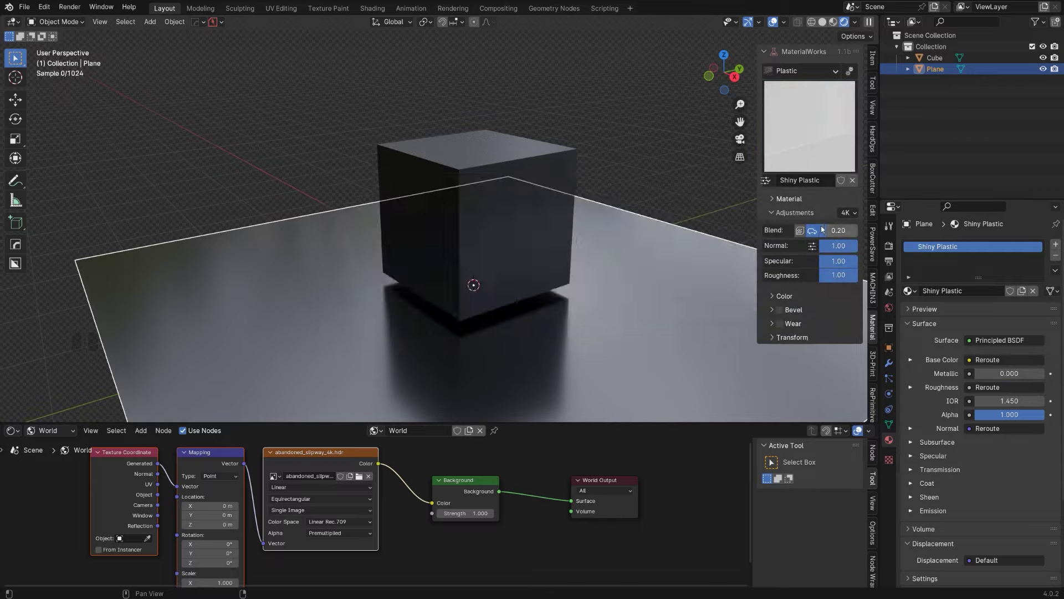
click(677, 199)
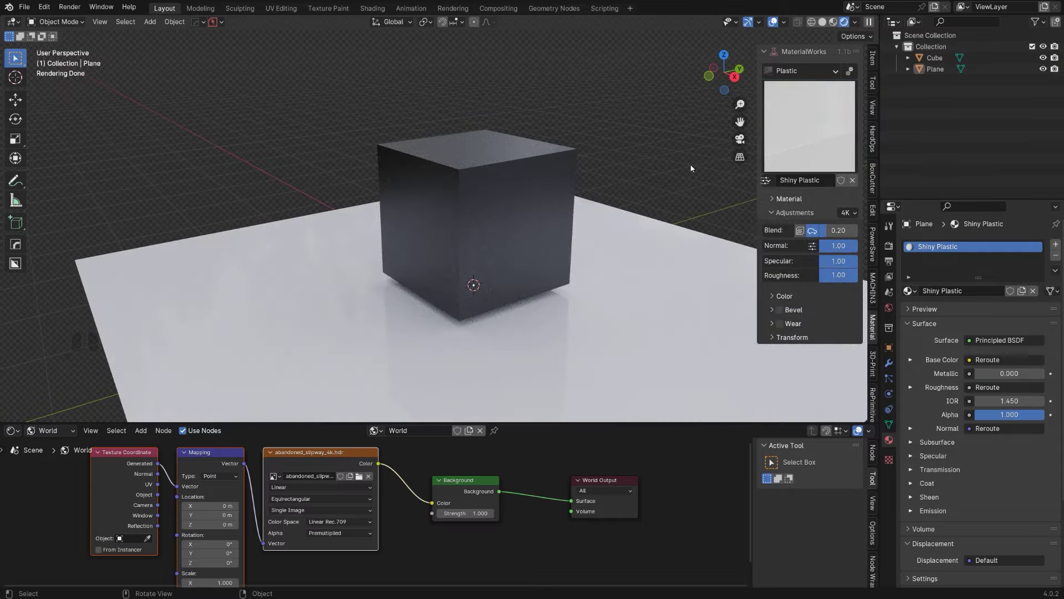
key(n)
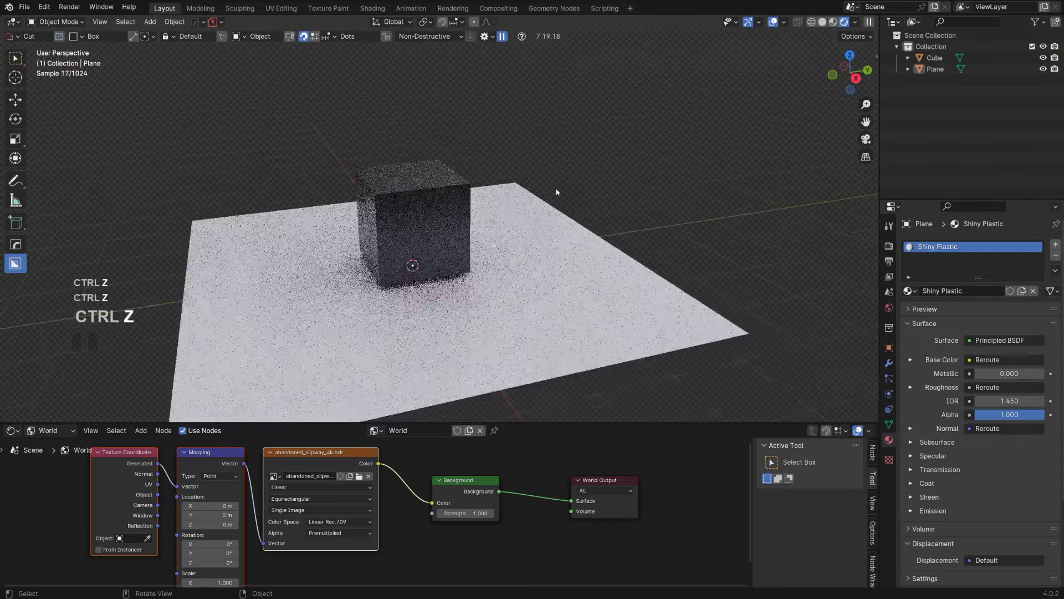
- Scale up the plane so that it extends past both sides of the view around the cube
scroll(557, 195, up, 4)
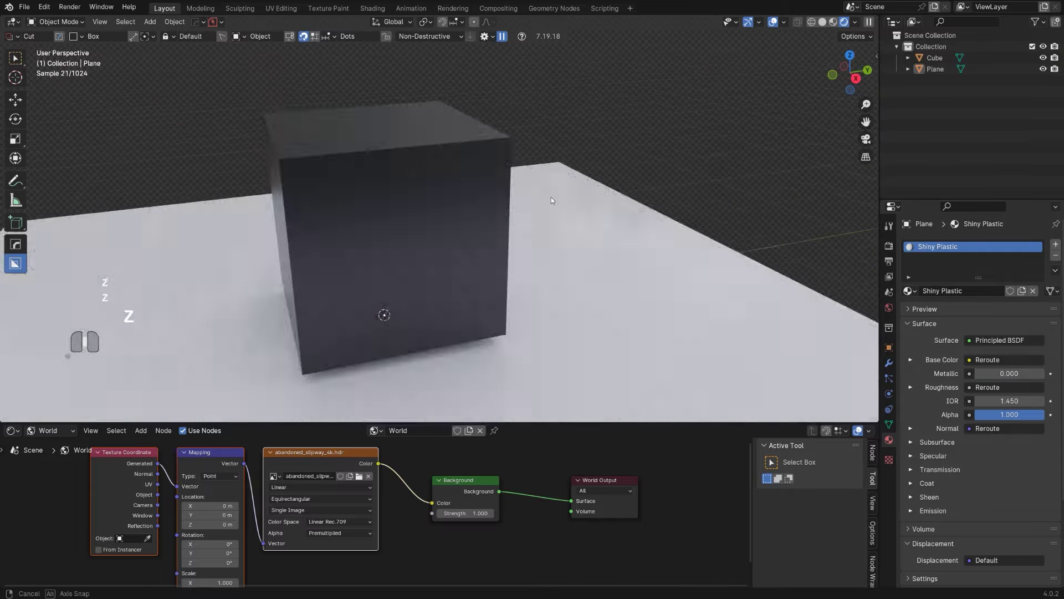
middle_drag(551, 197, 574, 207)
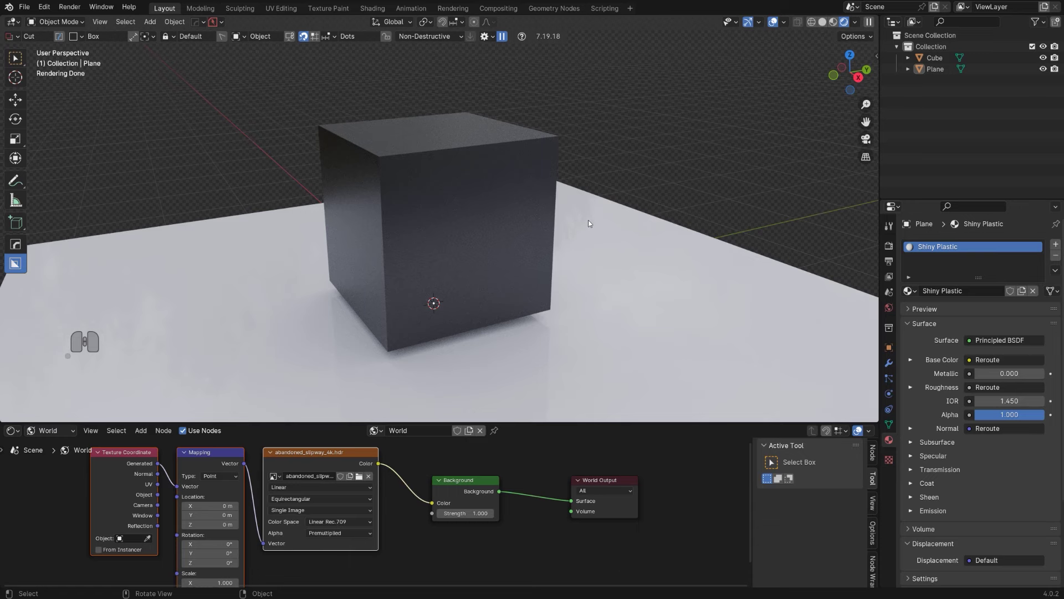
scroll(543, 200, down, 5)
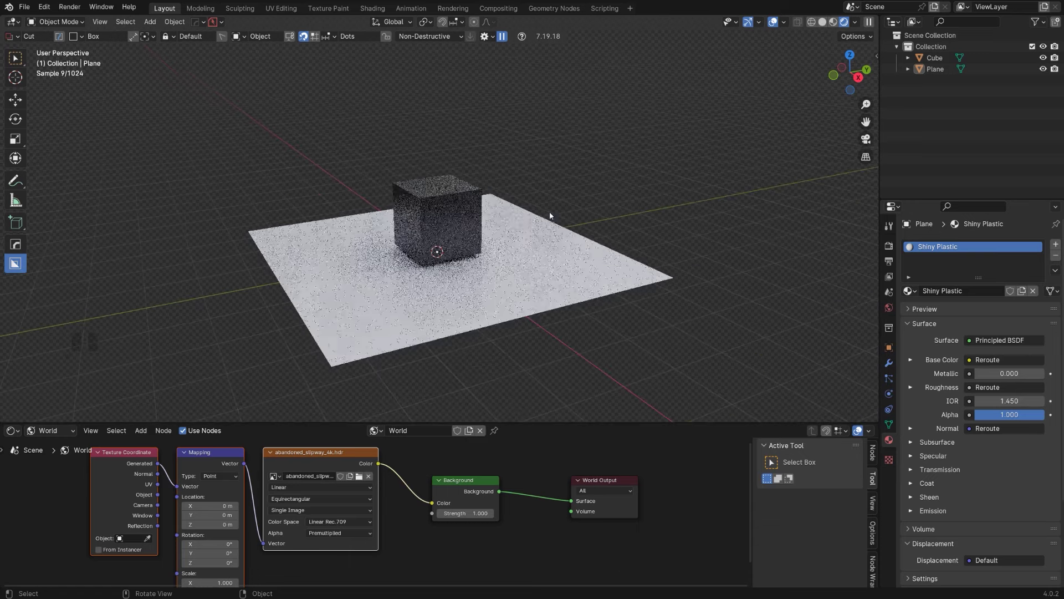
scroll(498, 218, up, 1)
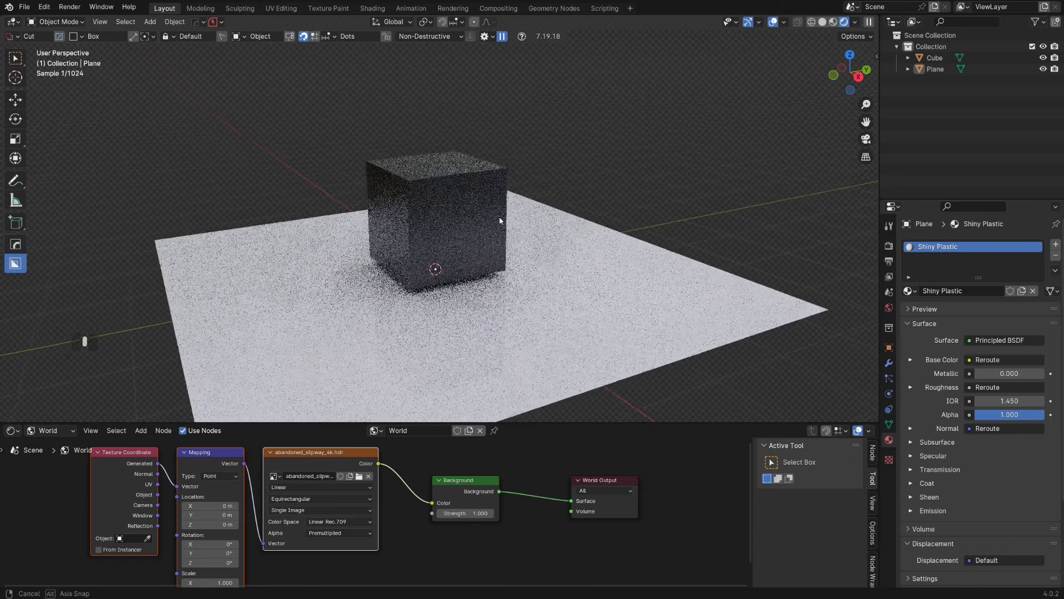
scroll(498, 217, up, 3)
click(590, 265)
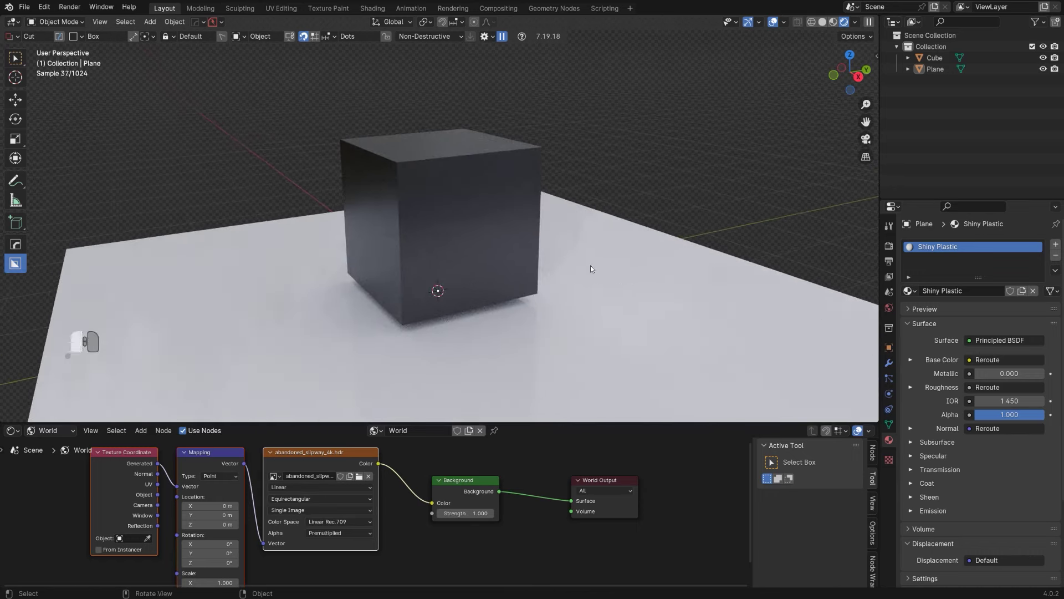
key(s)
click(547, 304)
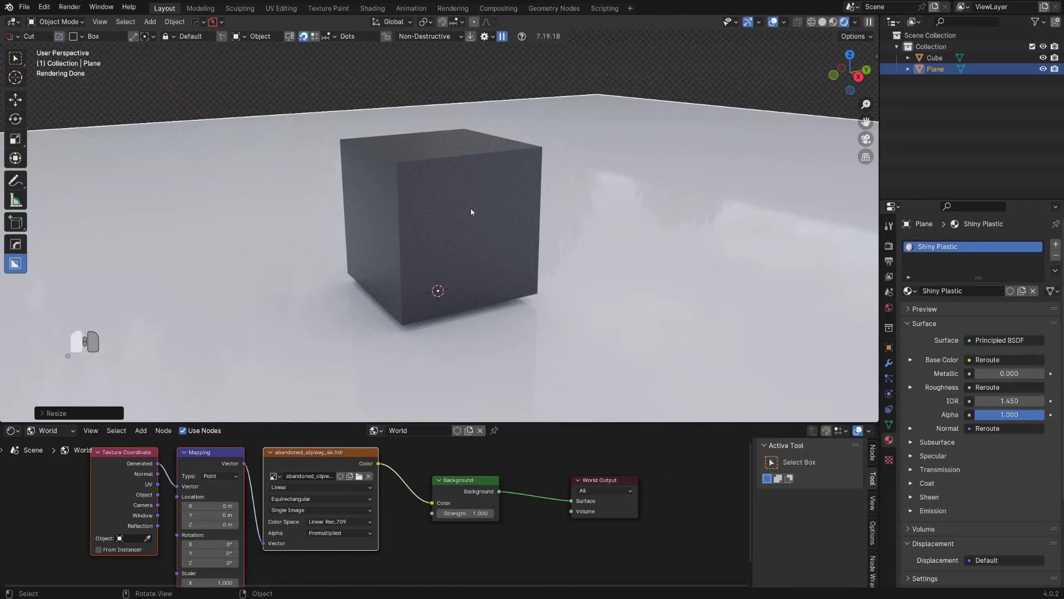
- Bevel the cube with HardOps using three segments and a width of about 0.058, and sharpen it
click(430, 275)
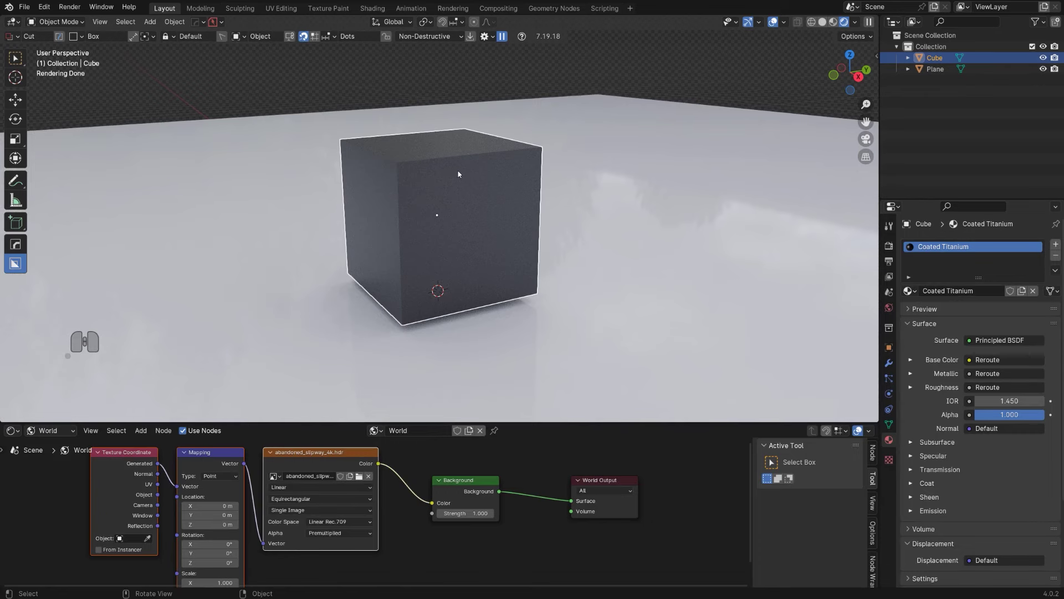
key(q)
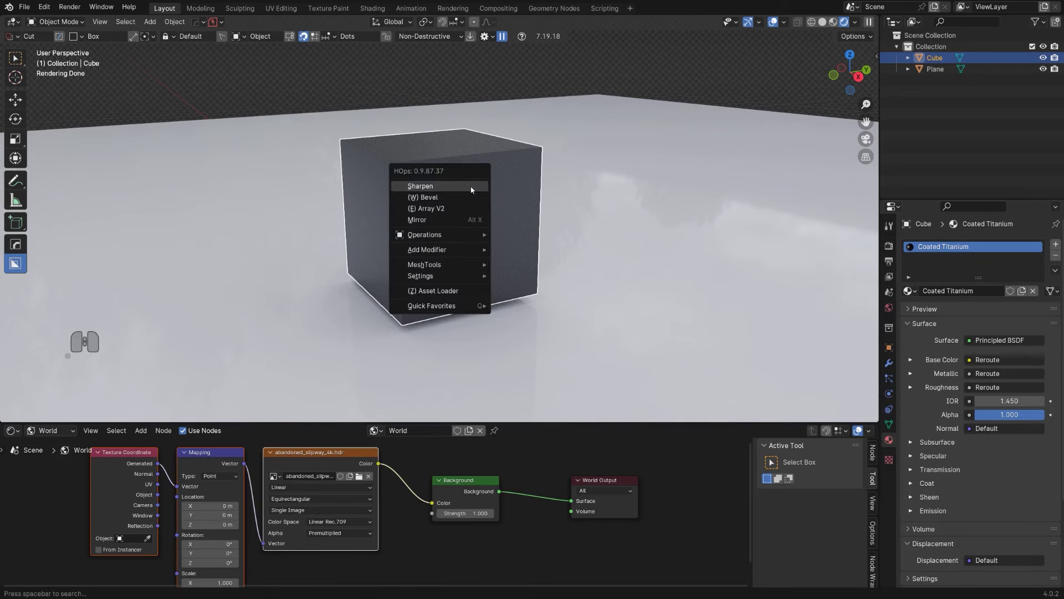
click(468, 197)
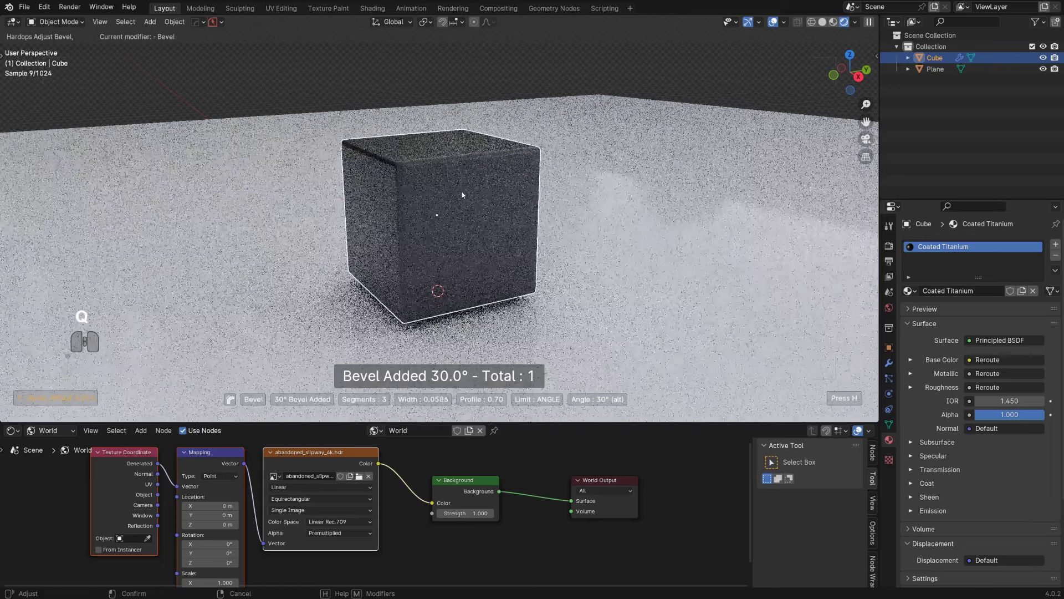
click(463, 190)
key(q)
click(462, 181)
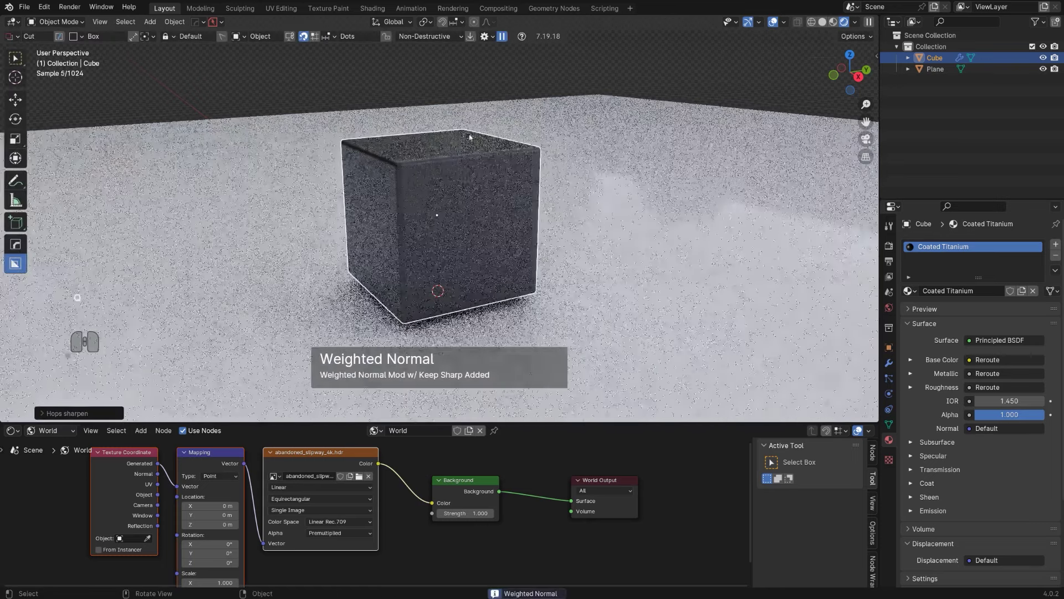
middle_drag(398, 229, 462, 199)
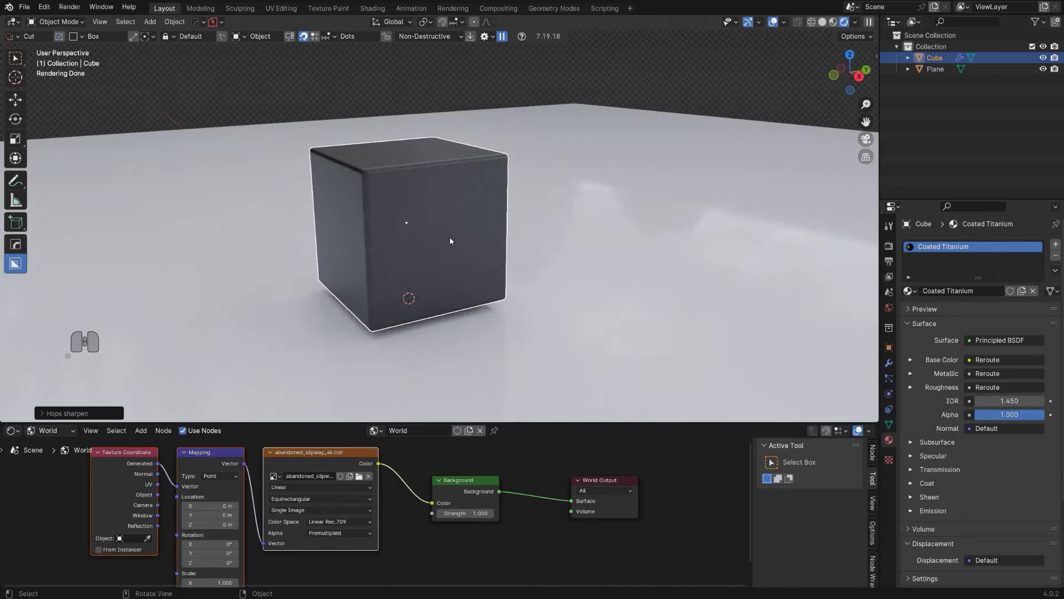
mouse_move(450, 238)
middle_down()
mouse_move(417, 240)
mouse_move(454, 212)
mouse_move(463, 240)
middle_up()
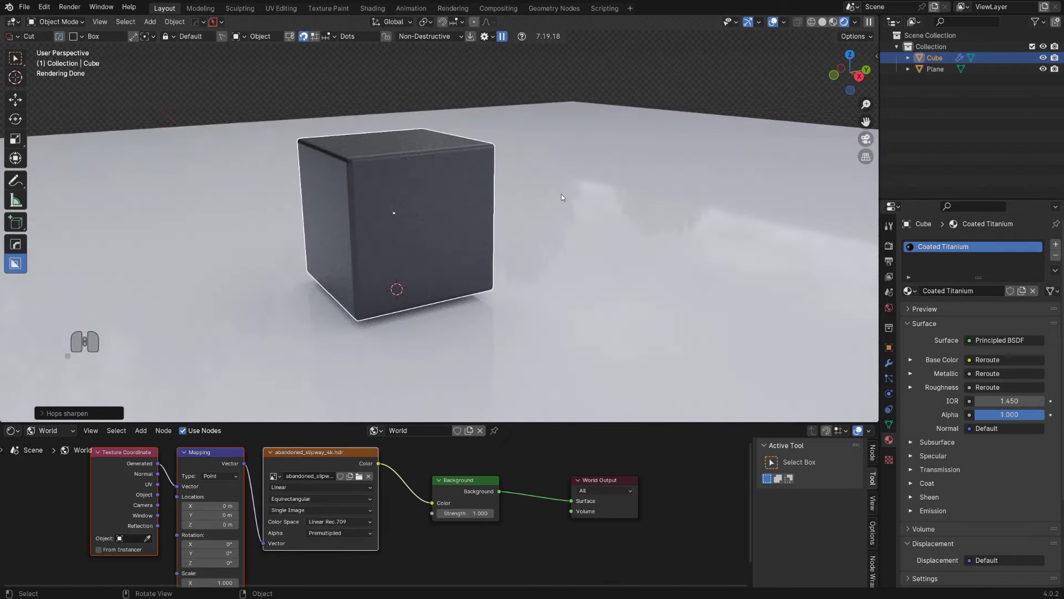
key(shift+a)
mouse_move(562, 194)
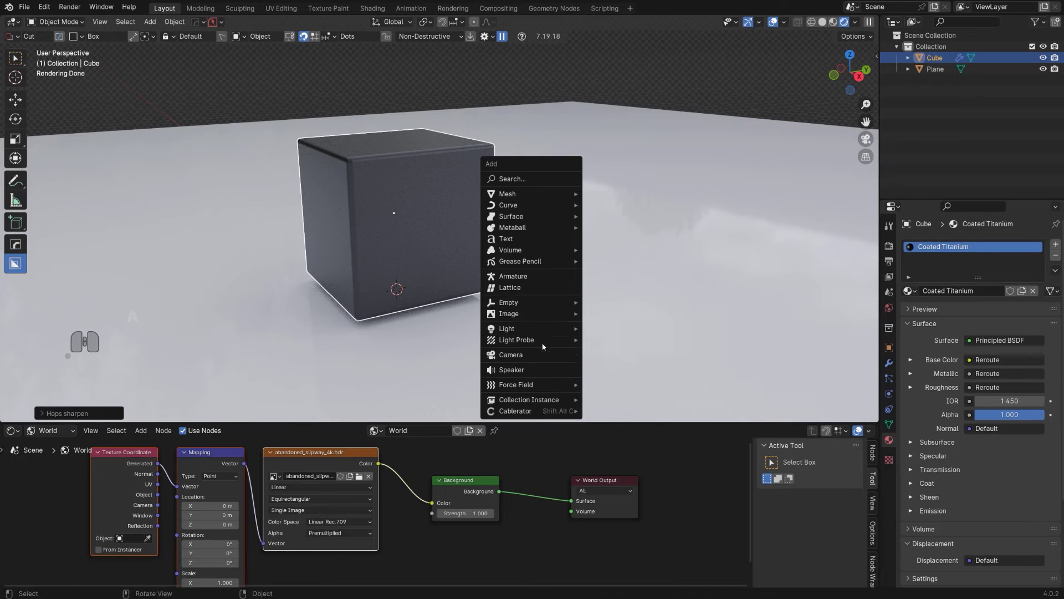
click(544, 356)
key(g)
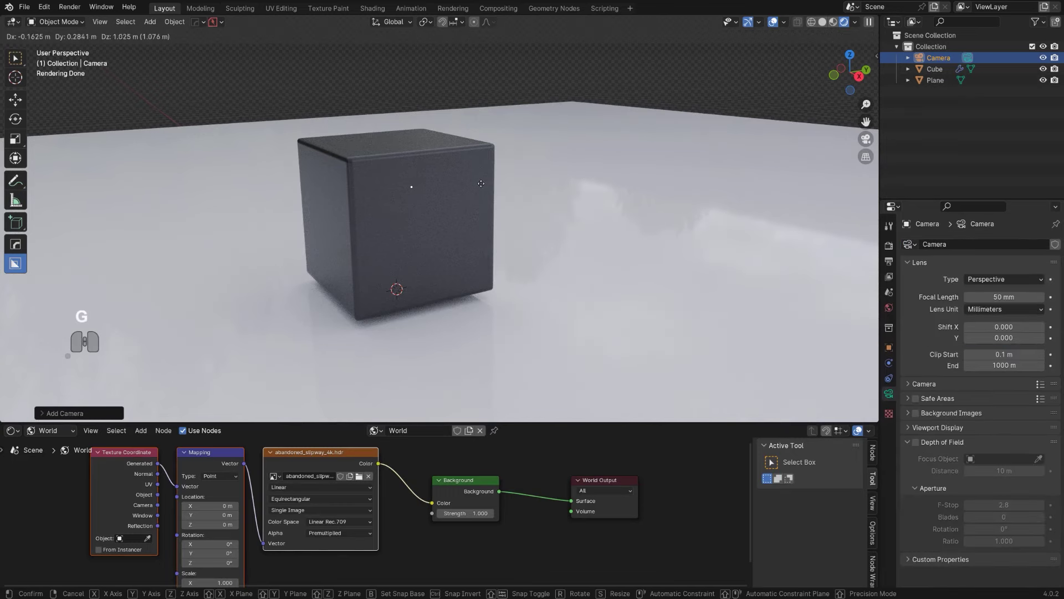
right_click(582, 115)
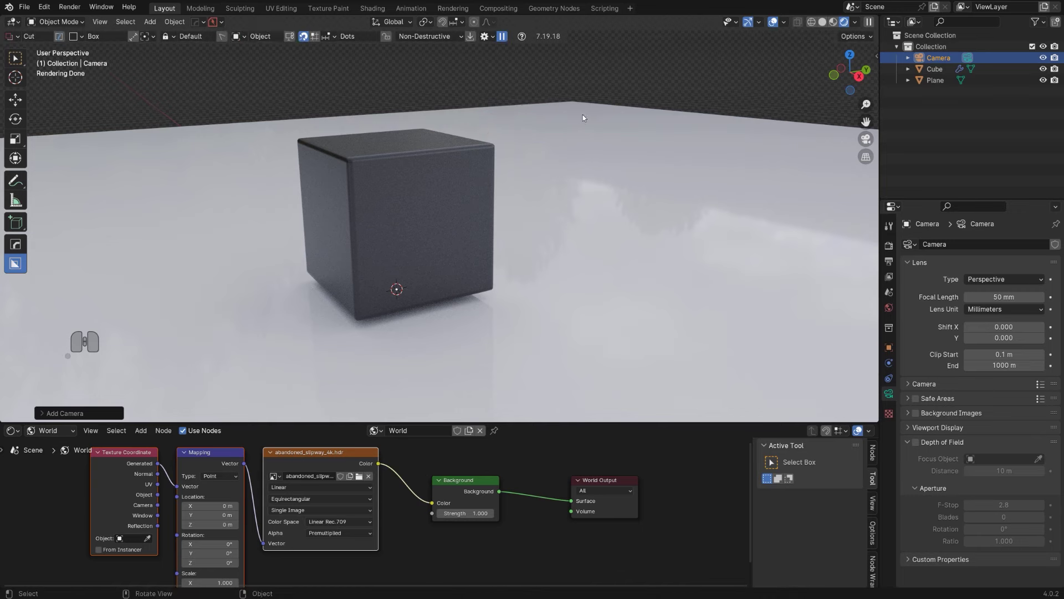
key(ctrl+z)
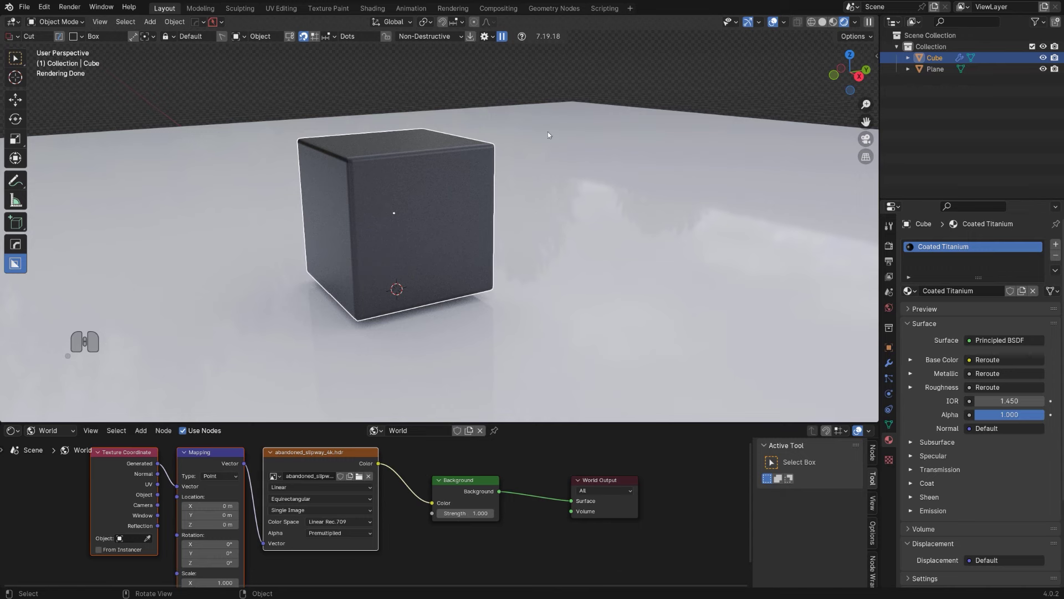
- Search the add-on preferences for "machi" and examine the tools and pie menus activated in MACHIN3tools
click(44, 7)
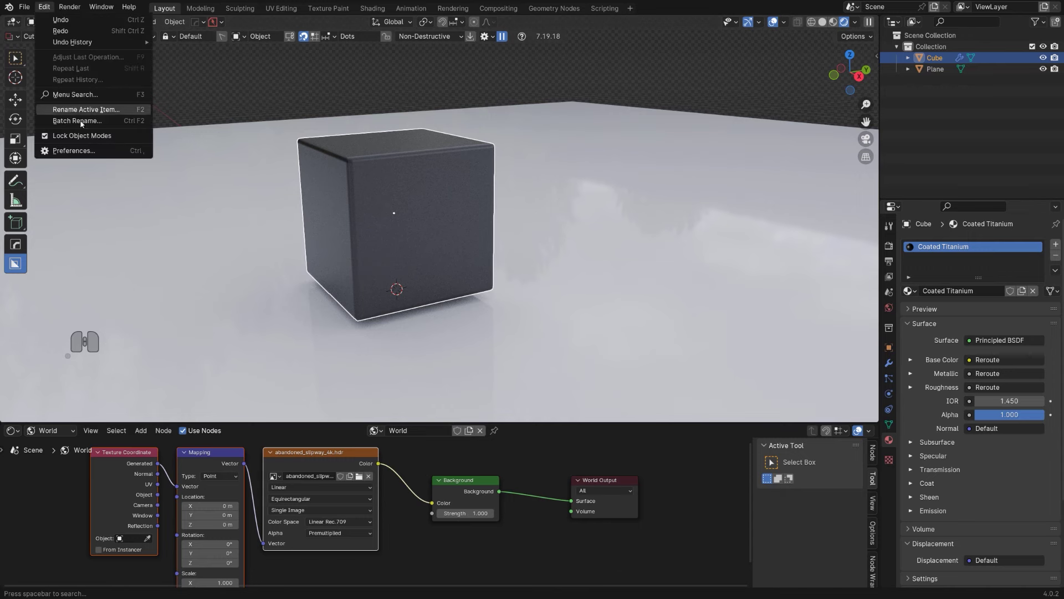
click(82, 153)
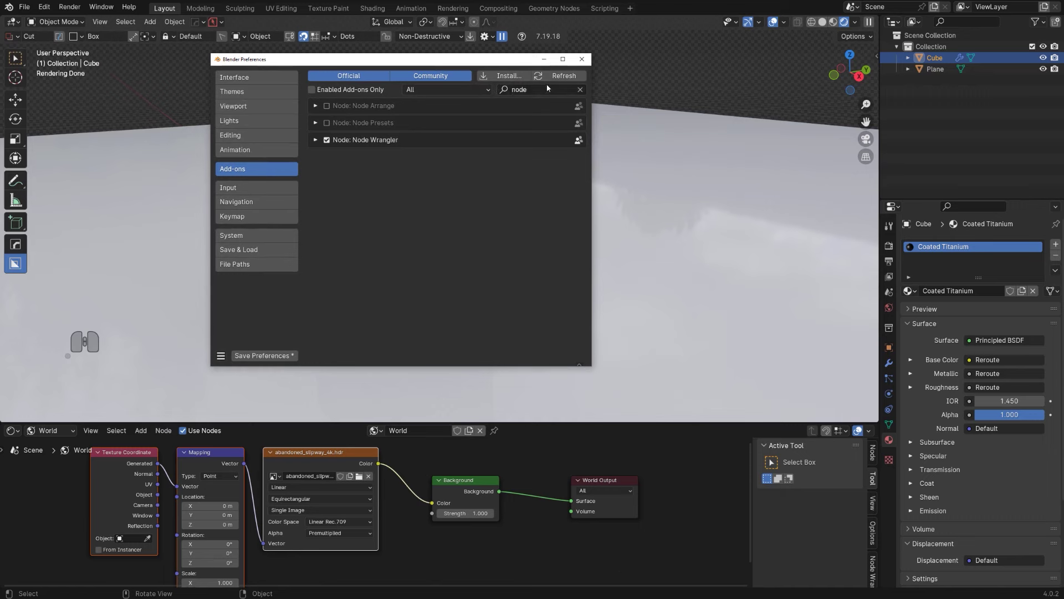
click(548, 89)
text(machi)
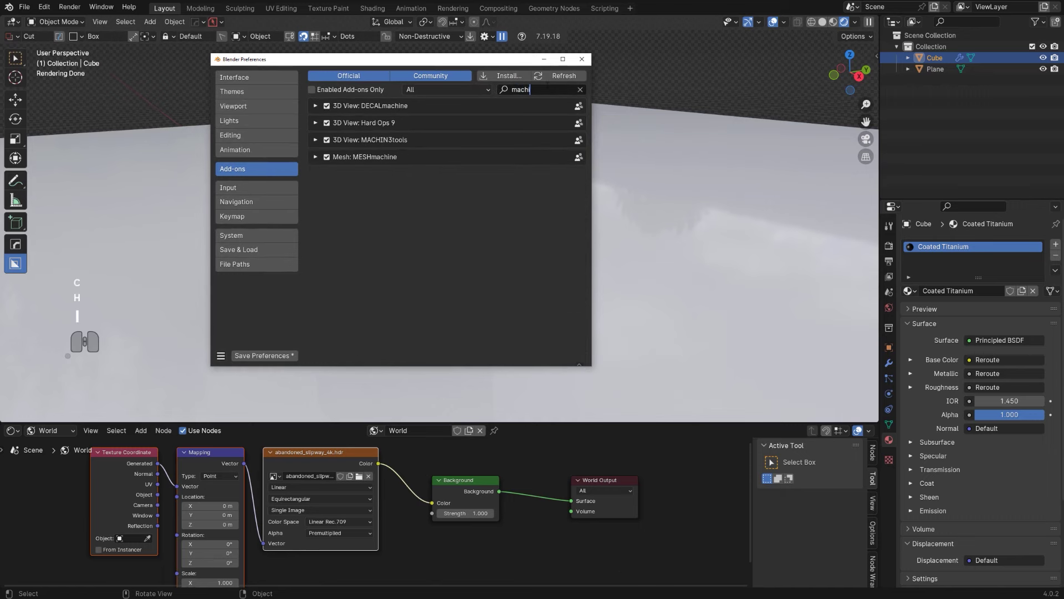
click(316, 139)
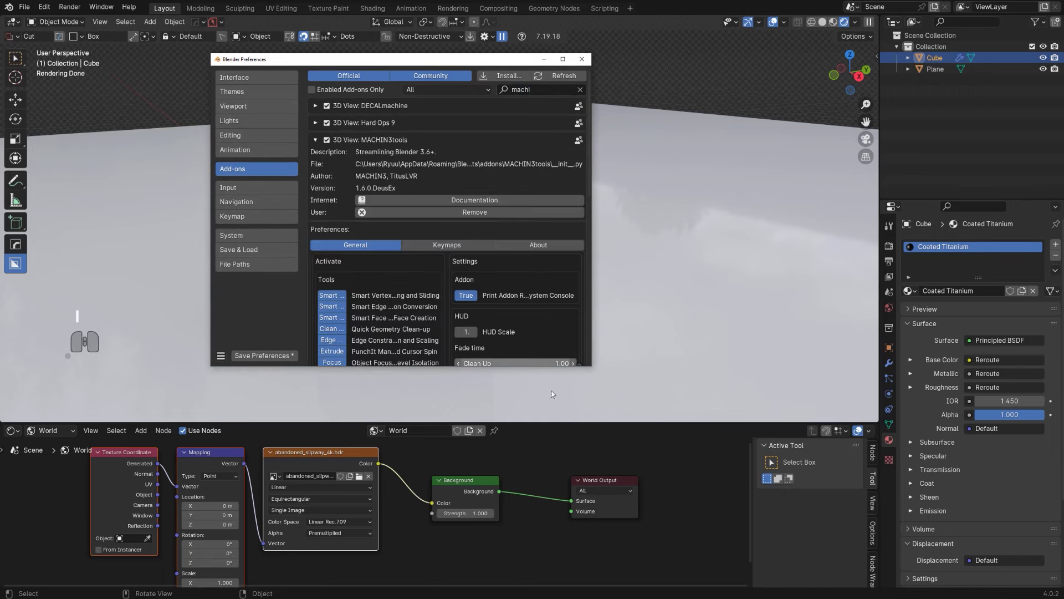
drag(591, 366, 872, 493)
scroll(423, 377, down, 10)
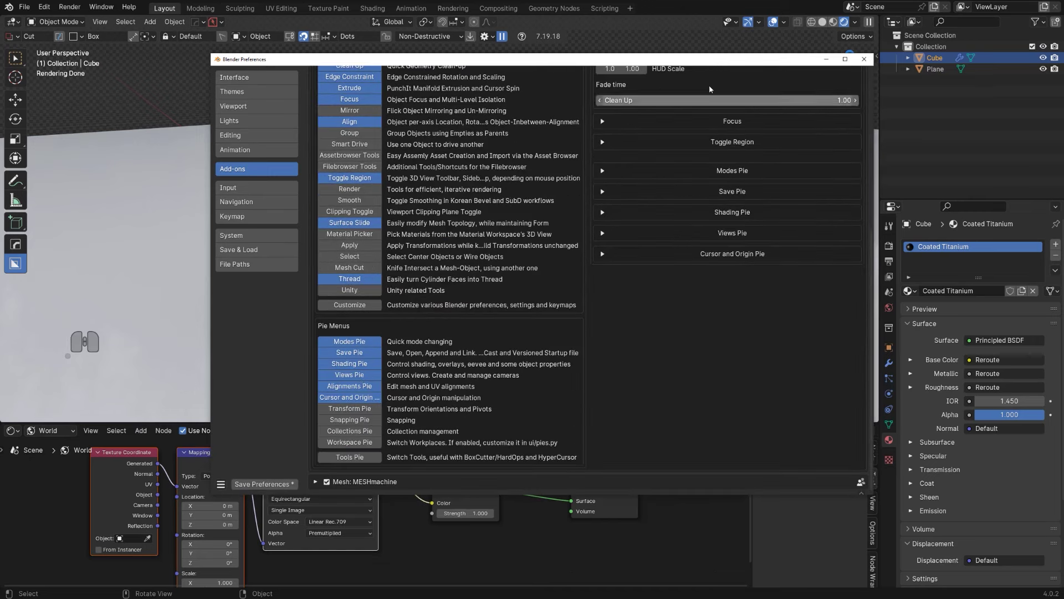
scroll(361, 324, up, 4)
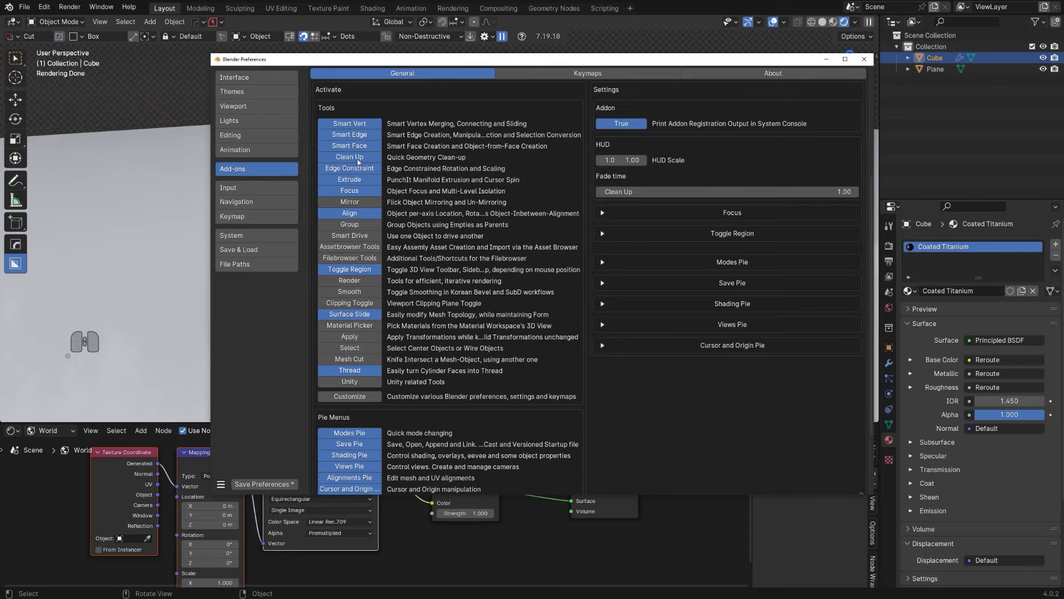
scroll(365, 384, down, 4)
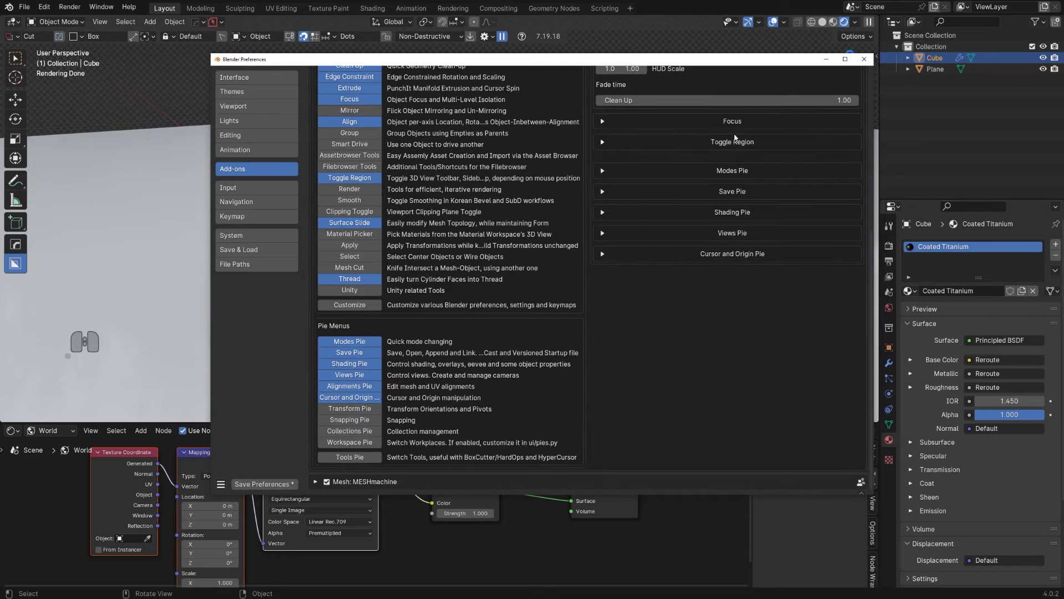
click(864, 58)
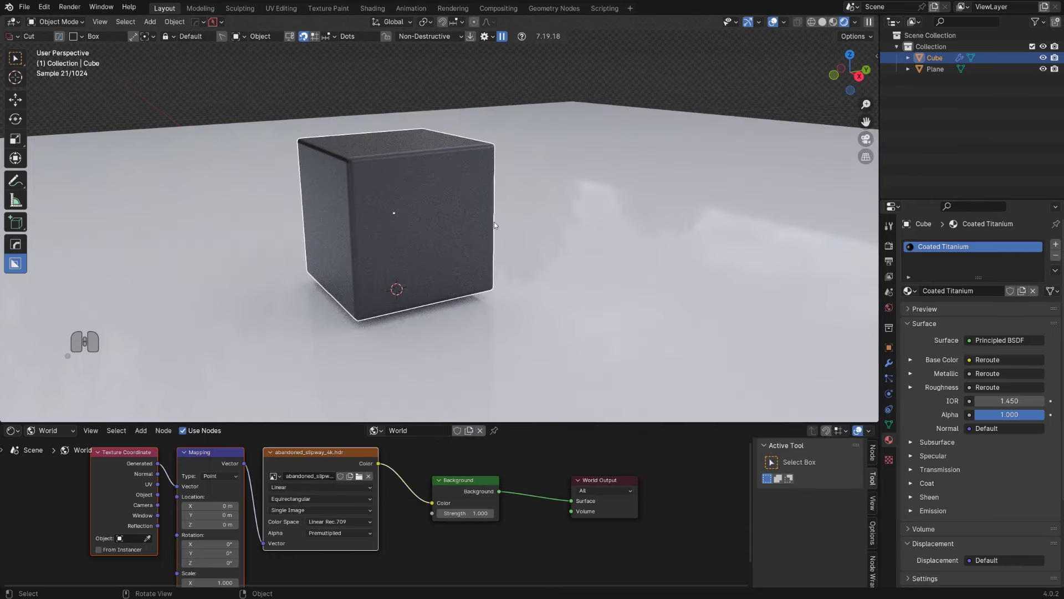
- Create a Smart View Cam from the current view with MACHIN3tools, lock the camera to the view, and adjust its framing of the cube
key(Page_Down)
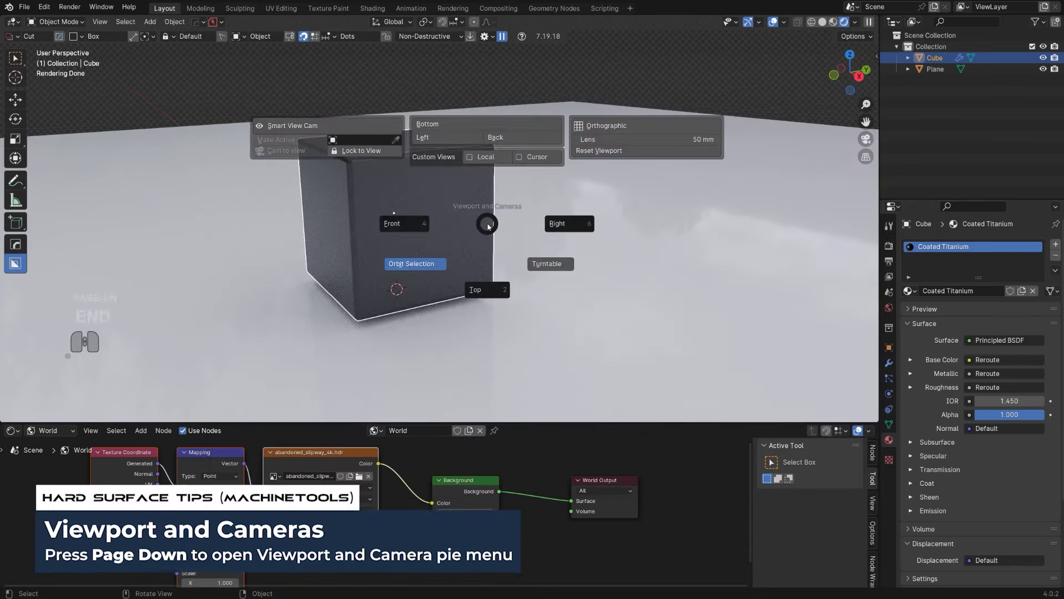
click(346, 129)
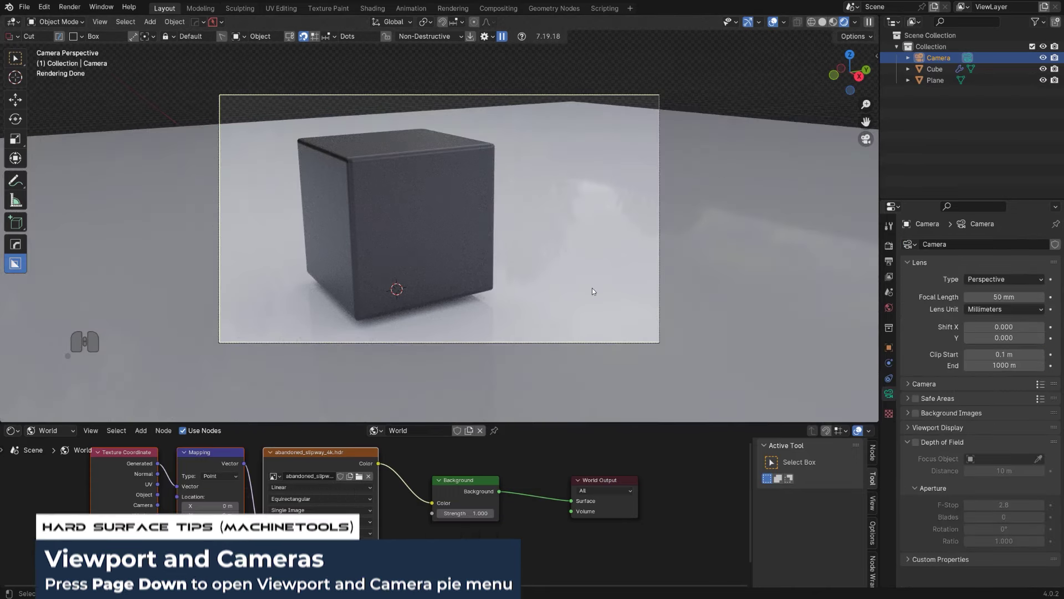
key(Page_Down)
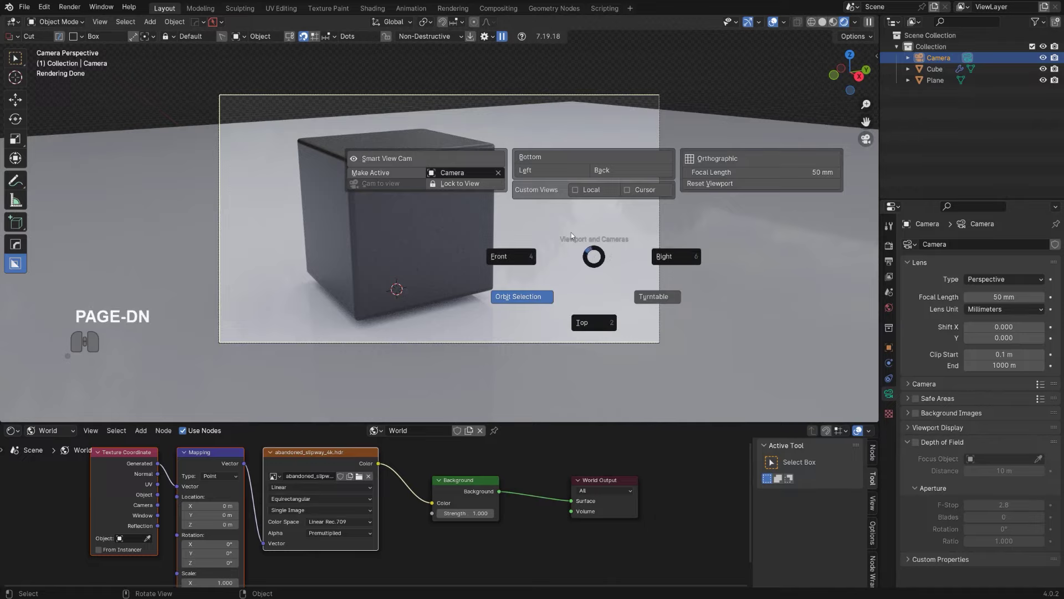
mouse_move(495, 193)
ctrl+middle_down()
mouse_move(495, 219)
mouse_move(457, 169)
mouse_move(498, 197)
ctrl+middle_up()
click(459, 179)
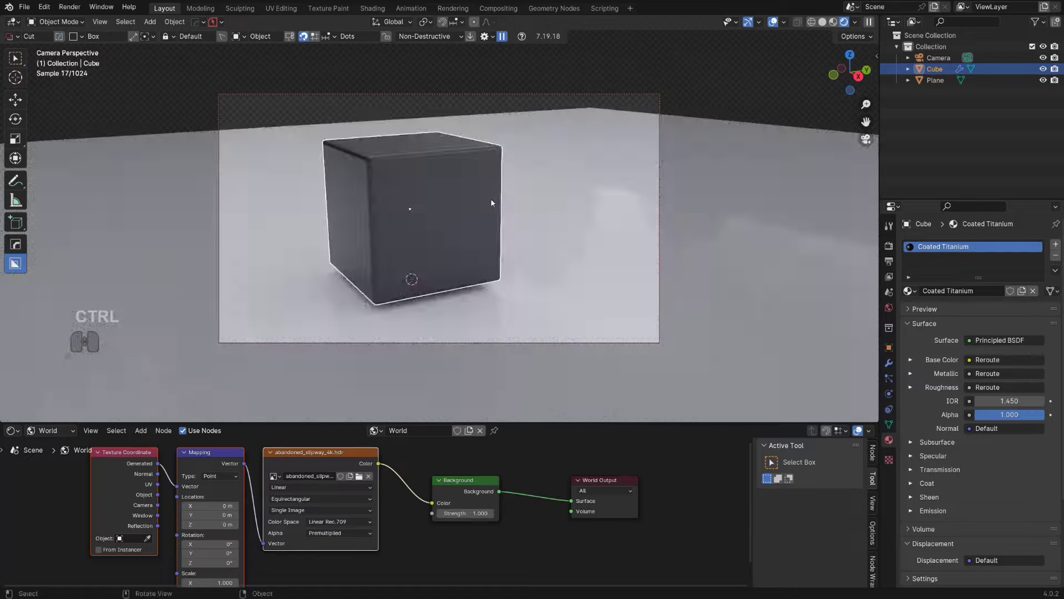
ctrl+middle_drag(492, 203, 506, 194)
- Move the plane horizontally away from the camera without changing its height, and scale it up so its far edge clears the camera frame
click(586, 218)
key(g)
key(shift+z)
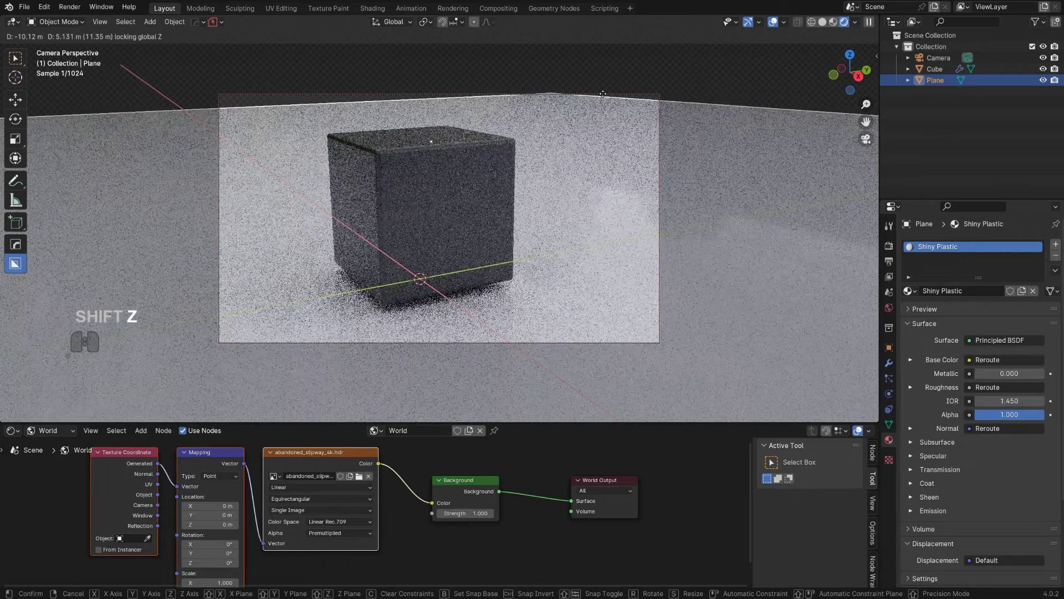
click(626, 93)
key(s)
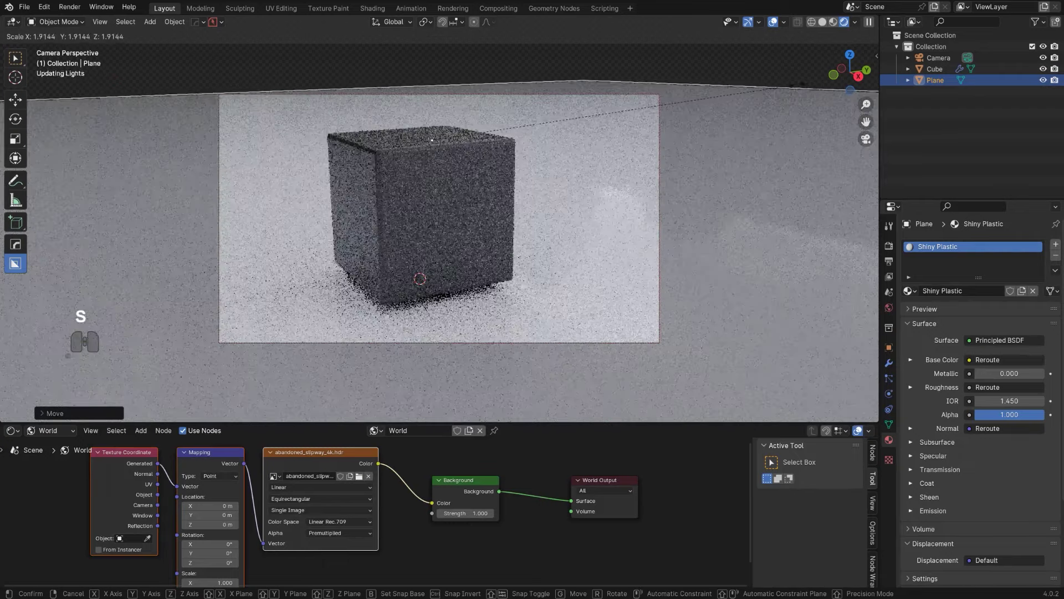
click(866, 78)
- Select the cube and reframe the locked camera from a slightly lower angle, keeping the cube left of the frame's centre
click(496, 177)
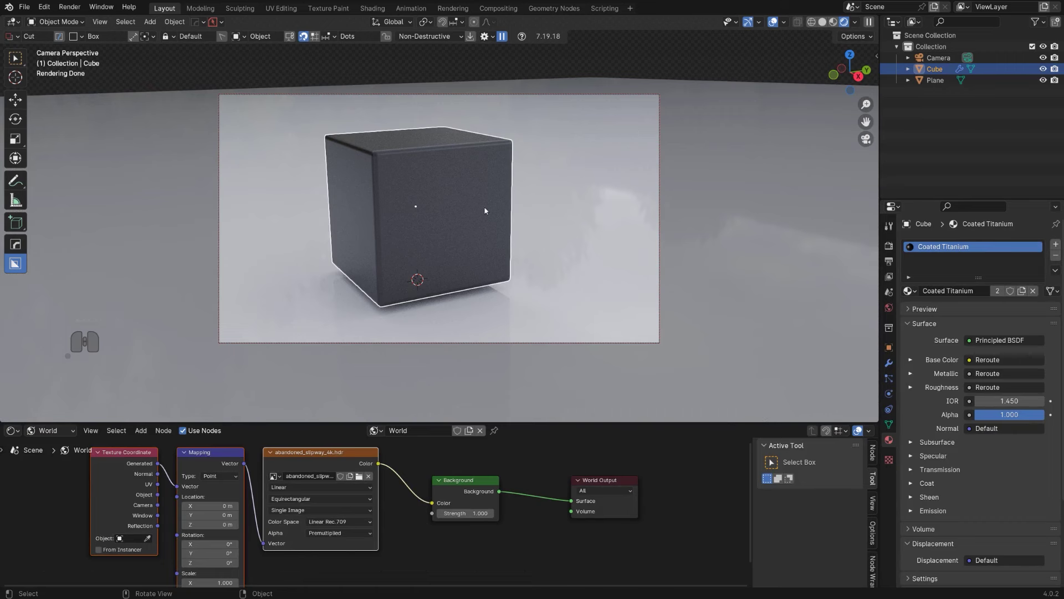
key(shift)
key(shift)
shift+middle_drag(554, 197, 550, 196)
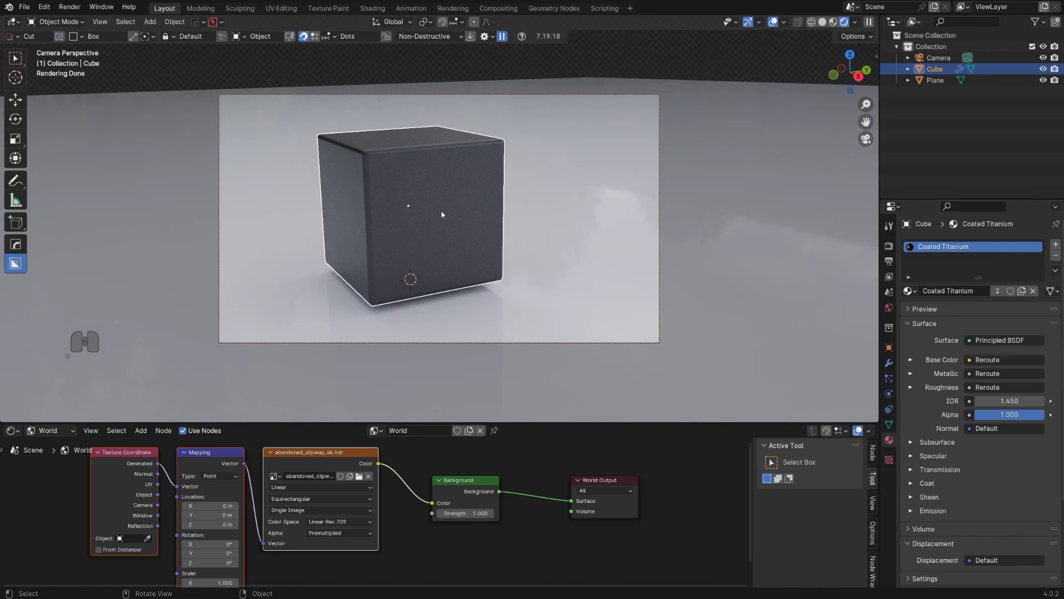
key(shift+d)
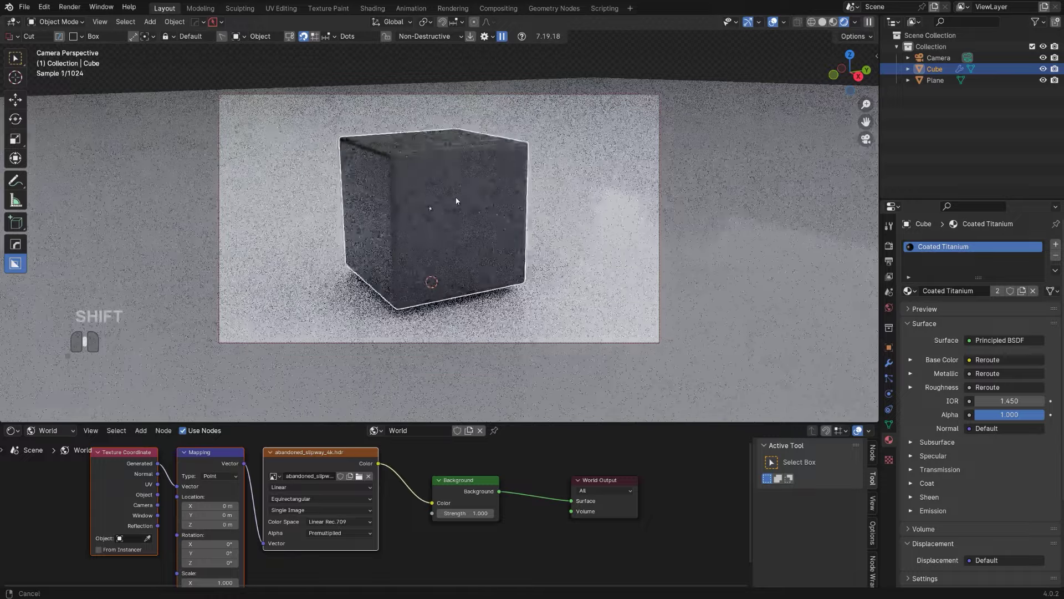
click(454, 202)
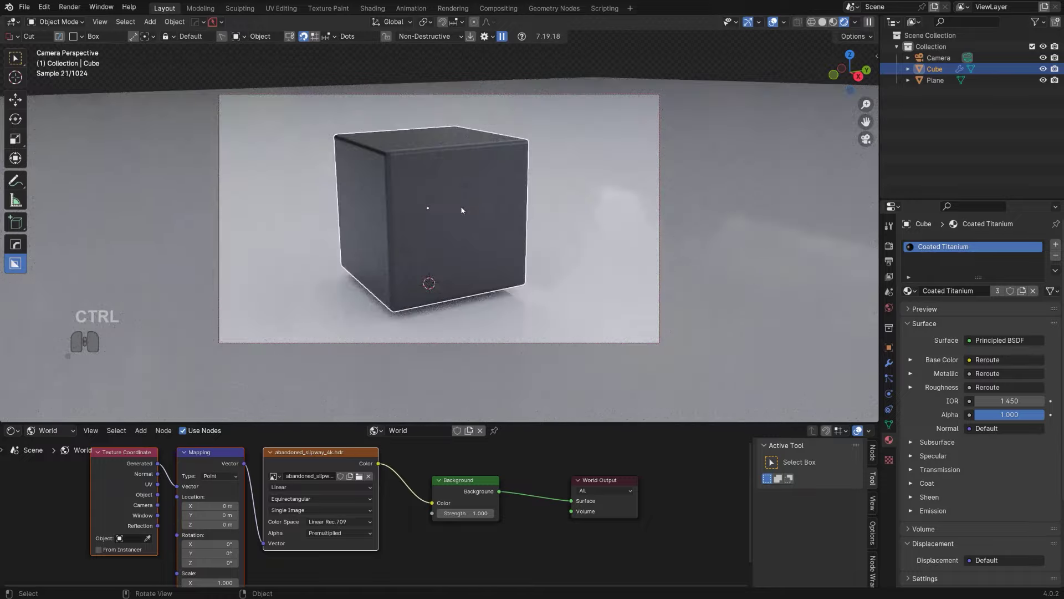
key(shift+d)
click(476, 231)
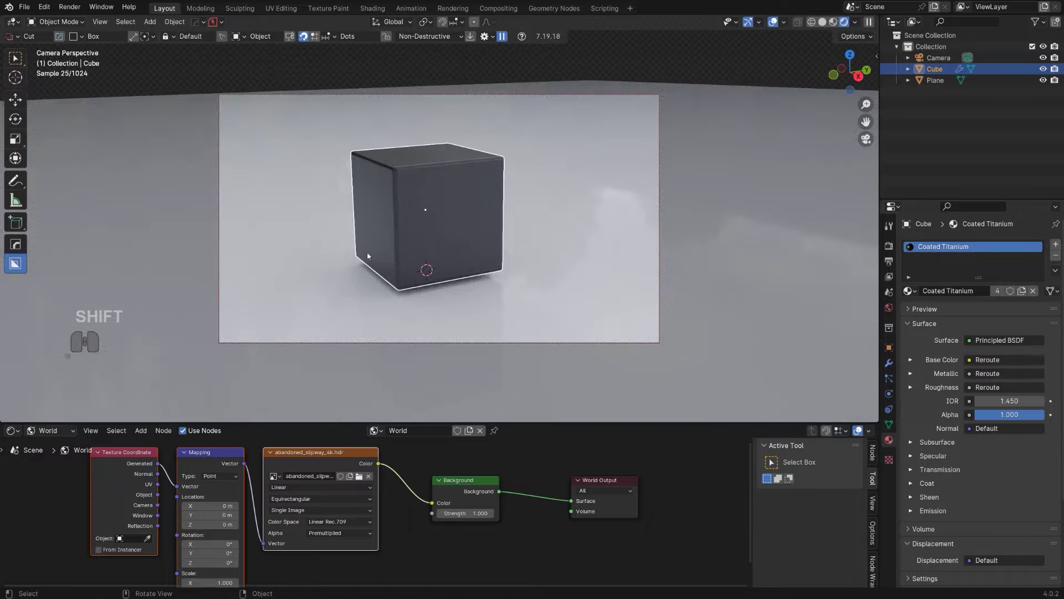
middle_drag(565, 221, 490, 190)
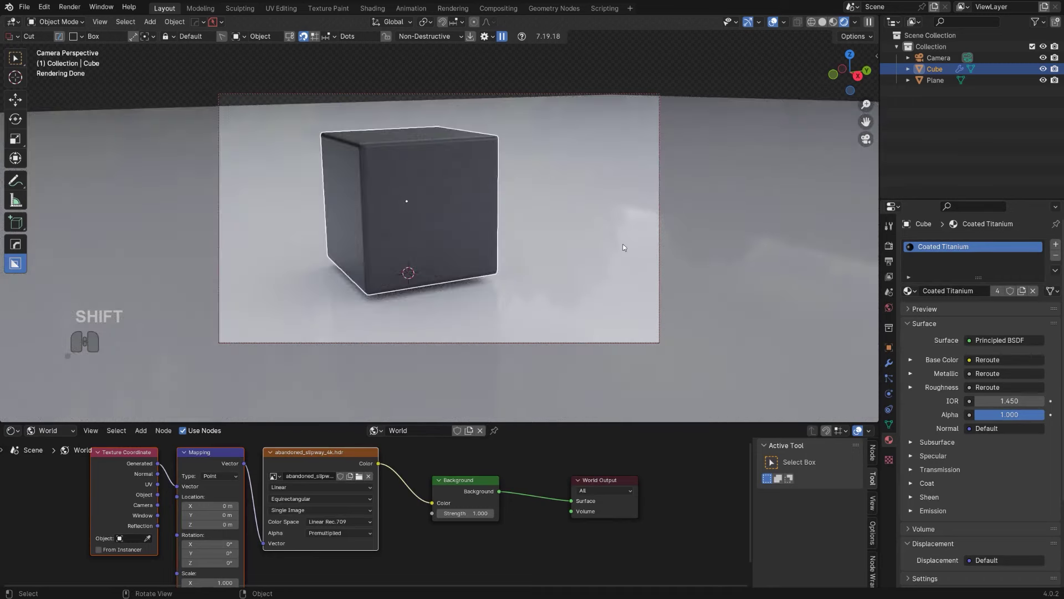
- Scale the plane up to more than twice its size so its far edge extends above the camera frame
click(745, 234)
key(s)
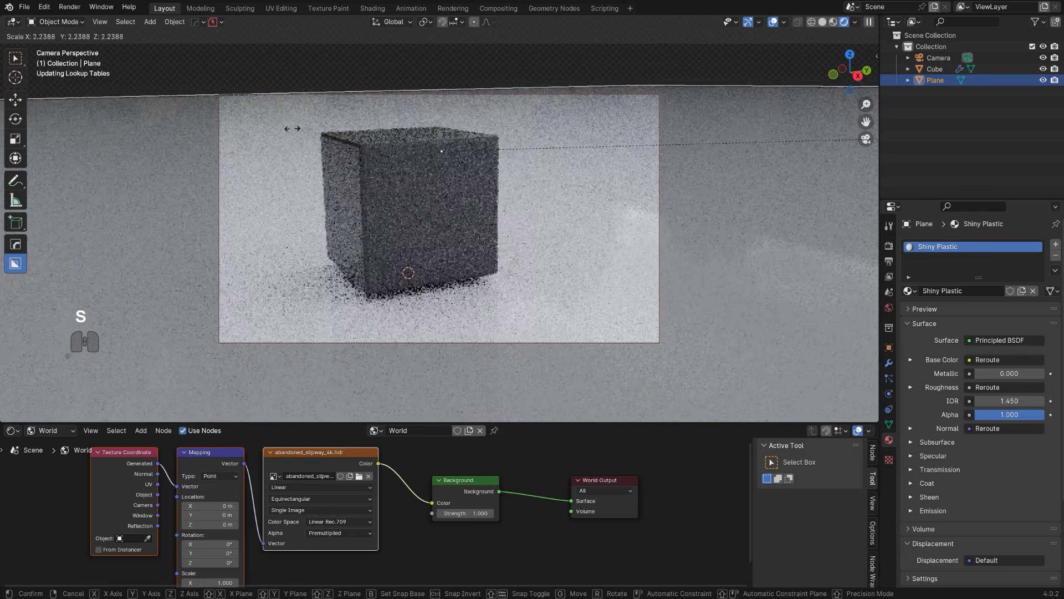
click(572, 119)
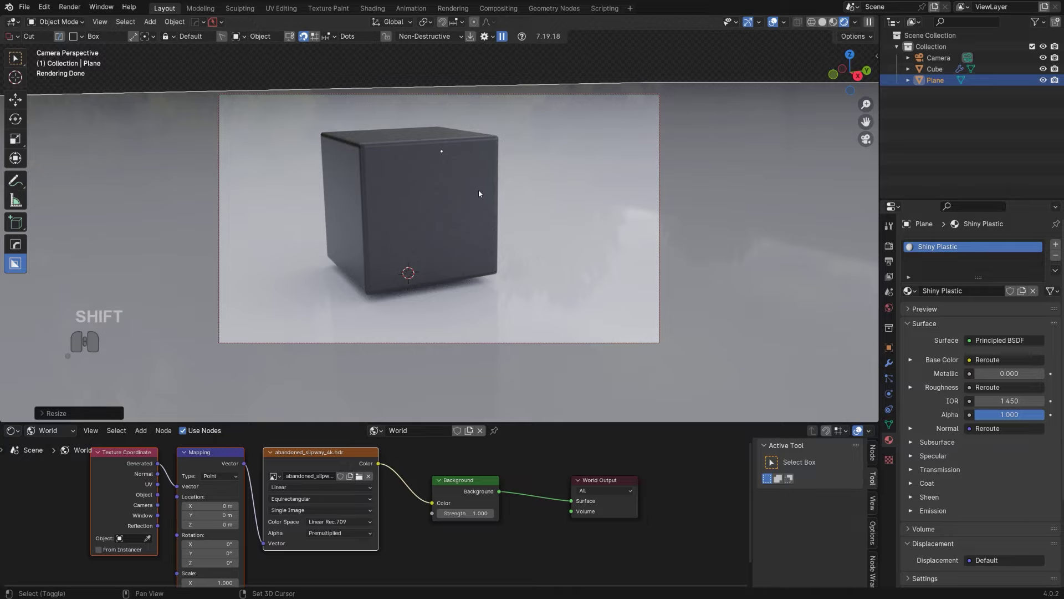
- Move the locked camera so that the cube sits right of the frame's centre and appears larger
mouse_move(482, 190)
shift+middle_down()
mouse_move(497, 195)
mouse_move(471, 188)
shift+middle_up()
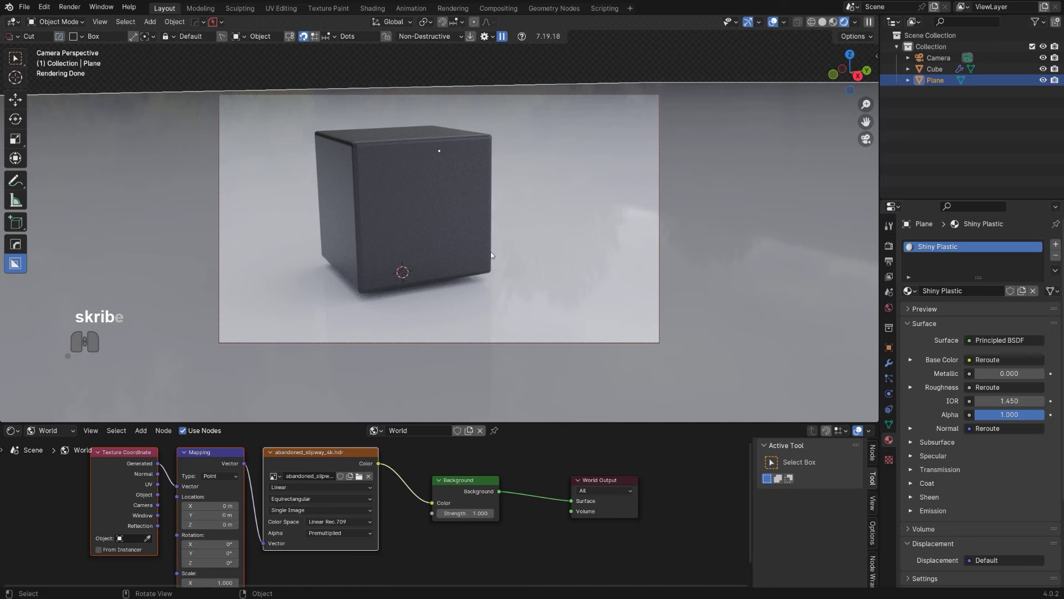
shift+middle_drag(451, 221, 569, 255)
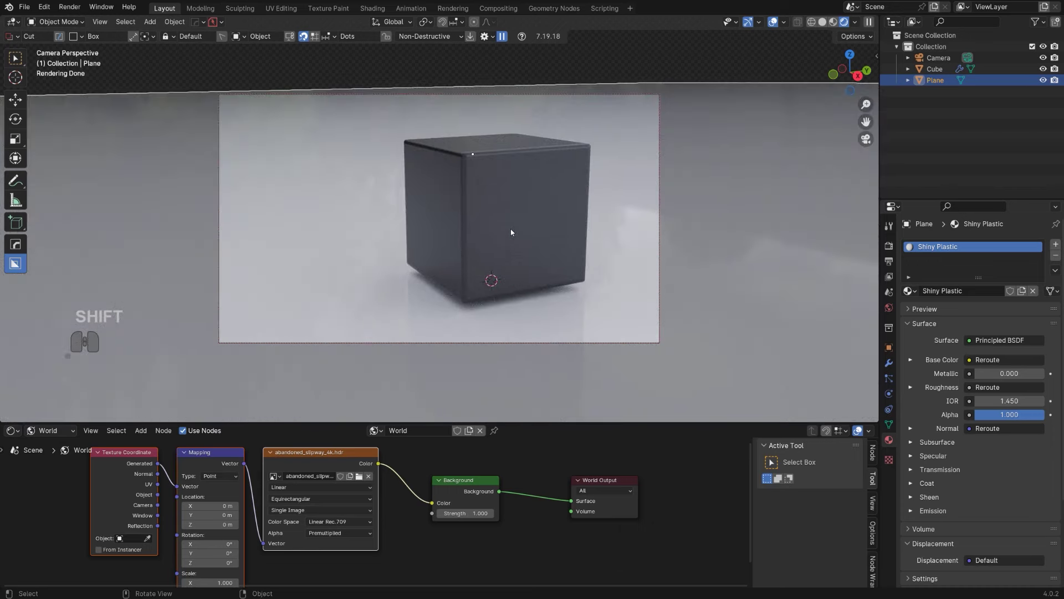
scroll(505, 230, up, 1)
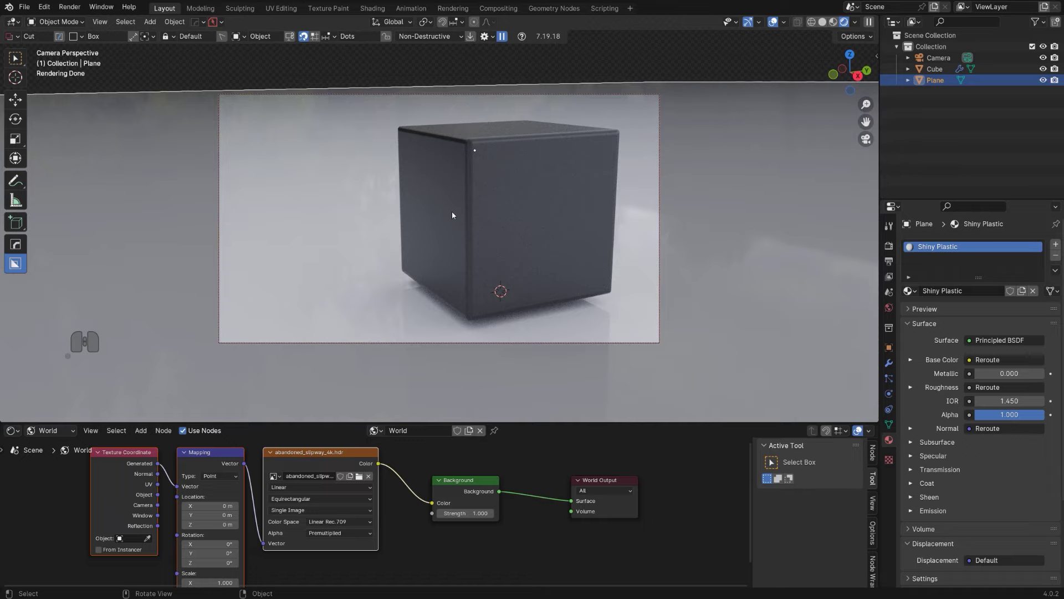
- Reframe the locked camera so that the cube sits left of the frame's centre and appears smaller
shift+middle_drag(542, 197, 433, 162)
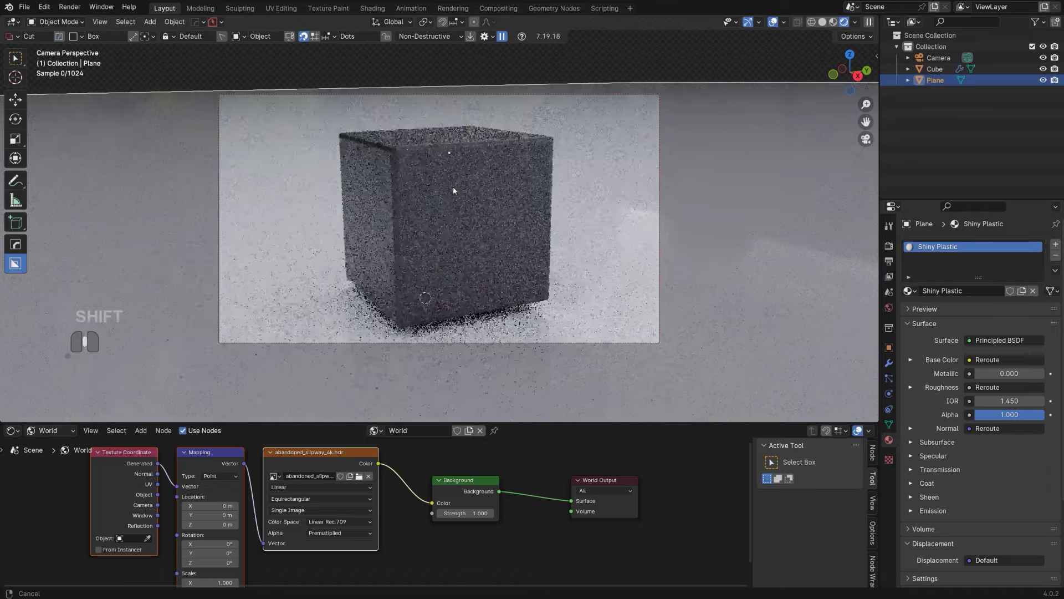
scroll(442, 176, down, 1)
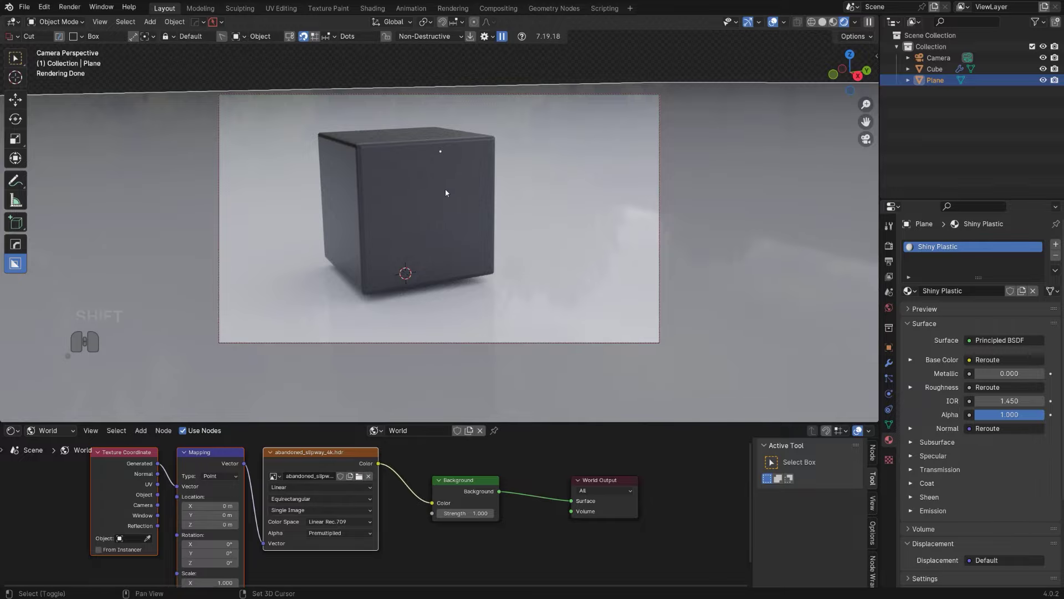
mouse_move(445, 189)
shift+middle_down()
mouse_move(428, 183)
mouse_move(428, 198)
shift+middle_up()
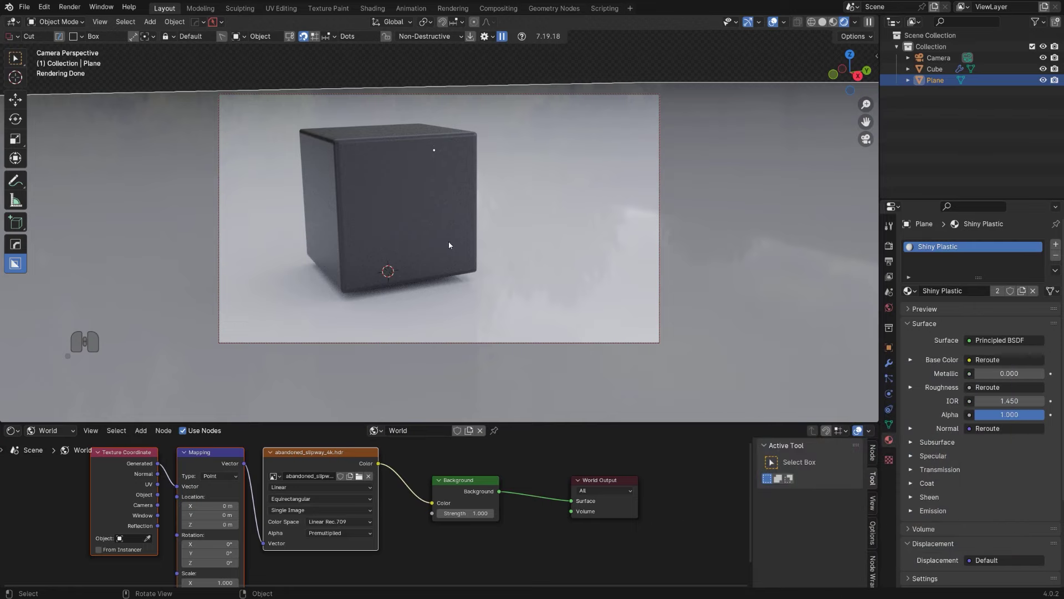
- Unlock the camera from the view, and view the cube, camera and plane from outside the camera
key(Page_Down)
click(335, 166)
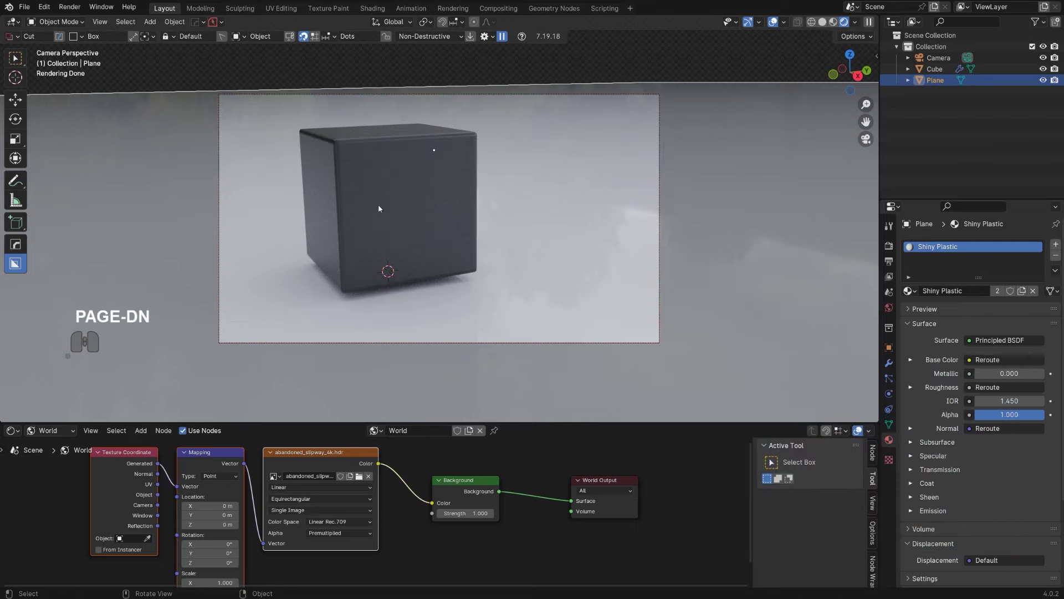
scroll(407, 240, down, 3)
middle_drag(409, 243, 484, 250)
scroll(483, 250, down, 8)
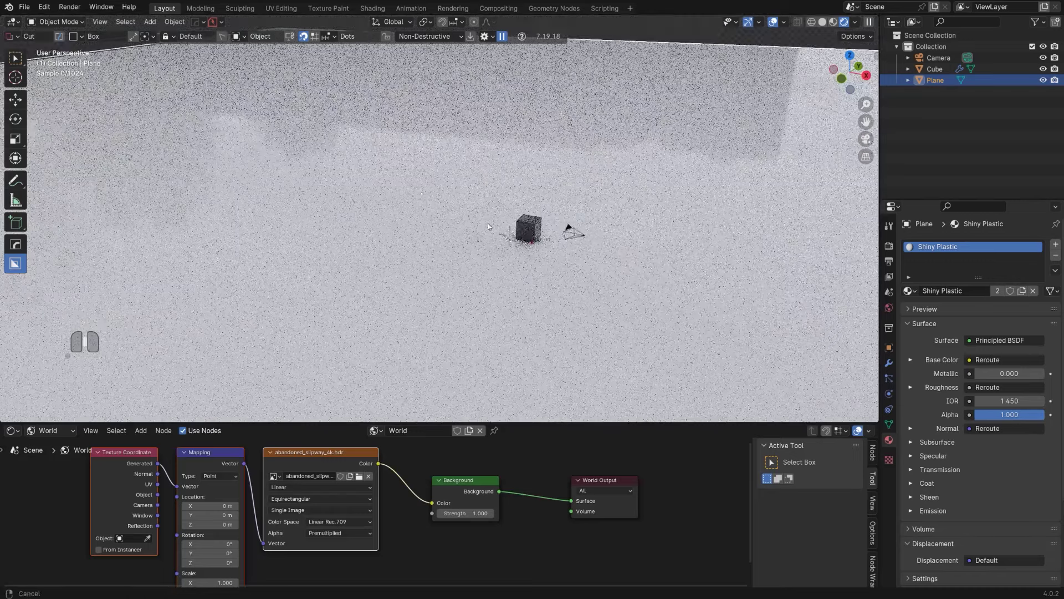
- Turn off the Transparent option in the Cycles film settings so that the HDRI background renders
middle_drag(776, 316, 807, 325)
scroll(808, 325, up, 1)
click(889, 245)
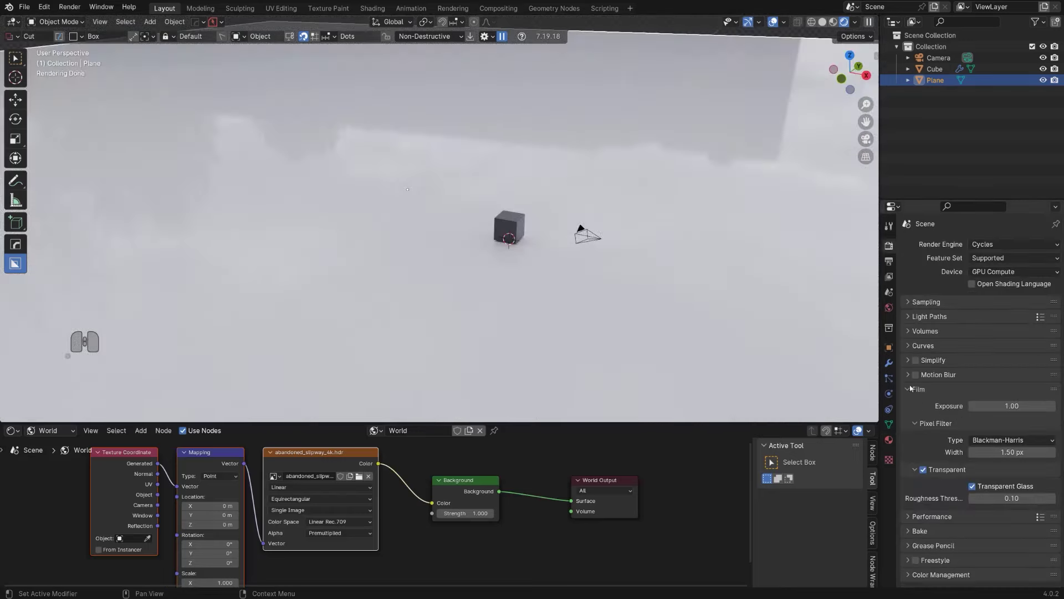
click(925, 467)
- Examine the HDRI background around the plane from several angles, and return to the active camera's view
middle_drag(496, 264, 646, 208)
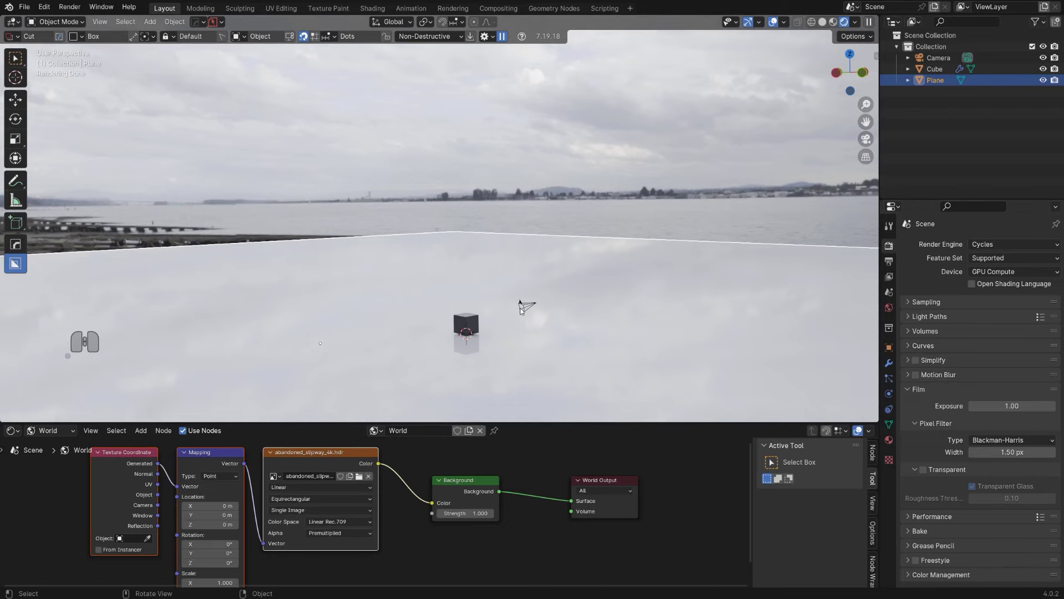
middle_drag(519, 192, 484, 110)
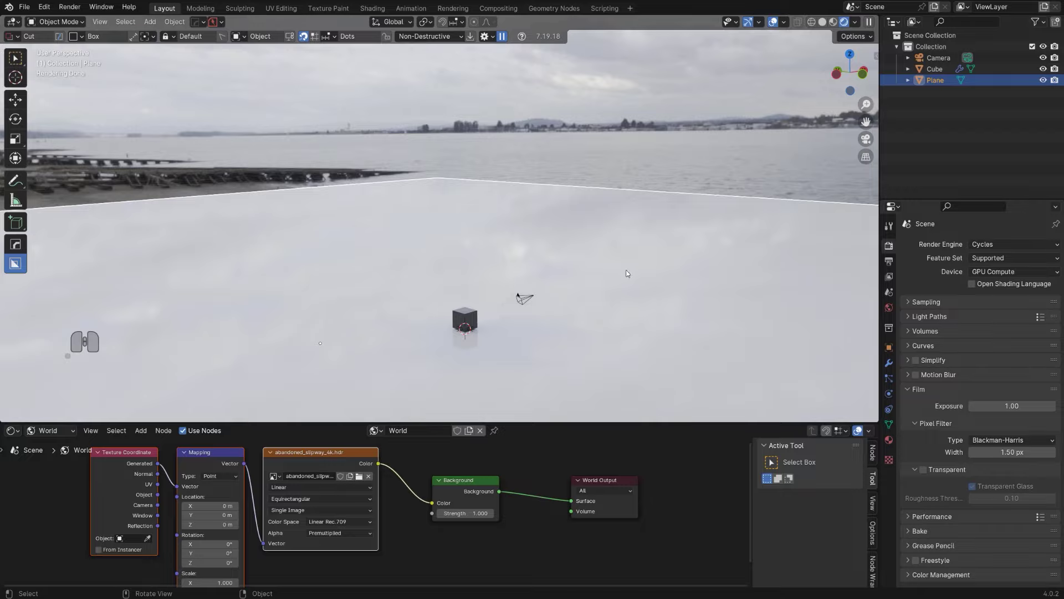
middle_drag(549, 295, 447, 229)
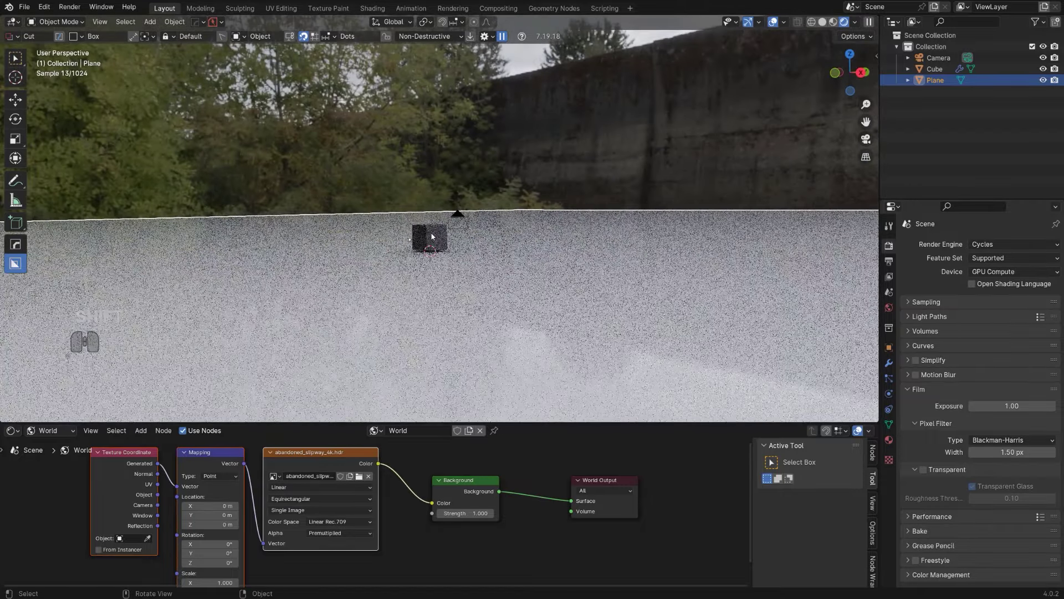
scroll(442, 241, up, 8)
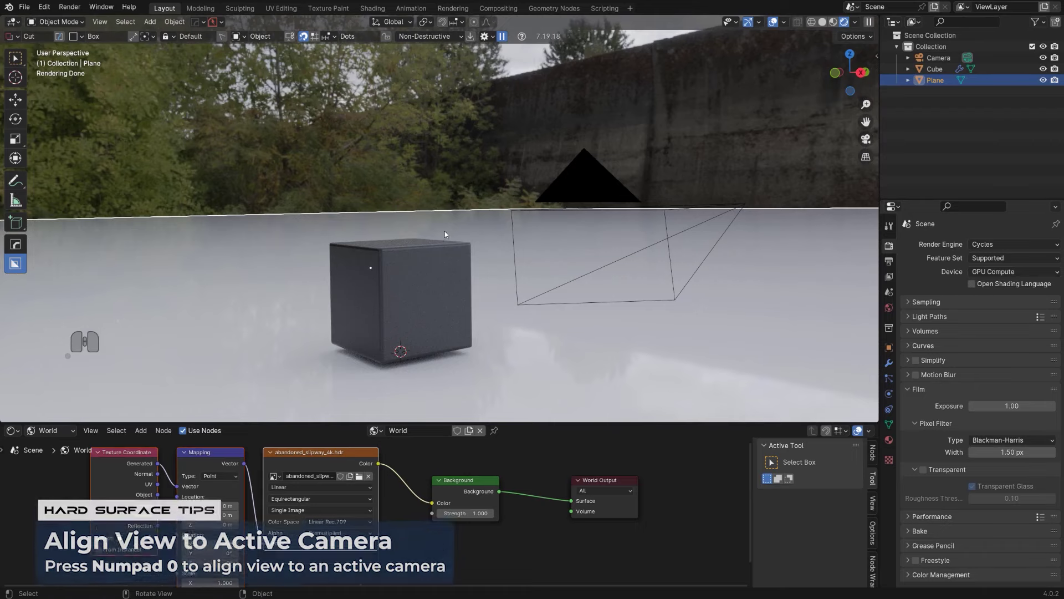
key(KP_0)
scroll(440, 221, up, 1)
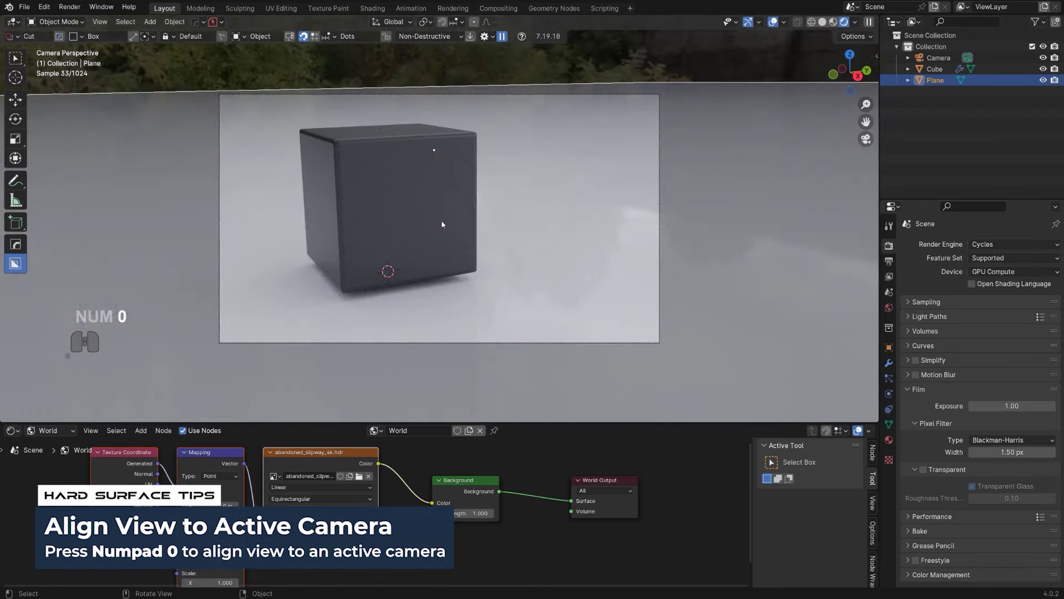
shift+middle_drag(458, 203, 496, 215)
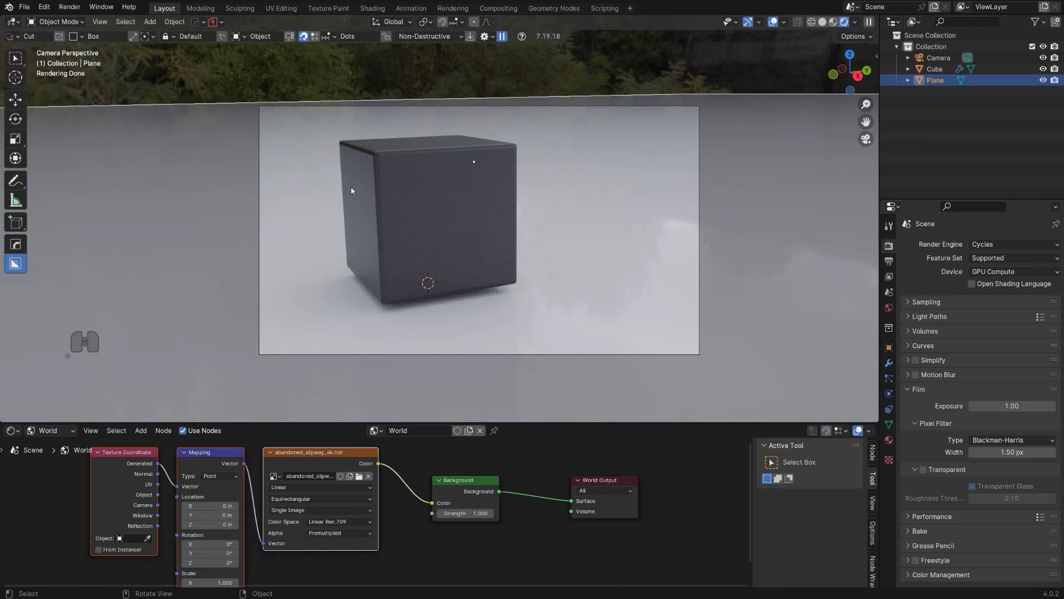
shift+middle_drag(542, 143, 541, 144)
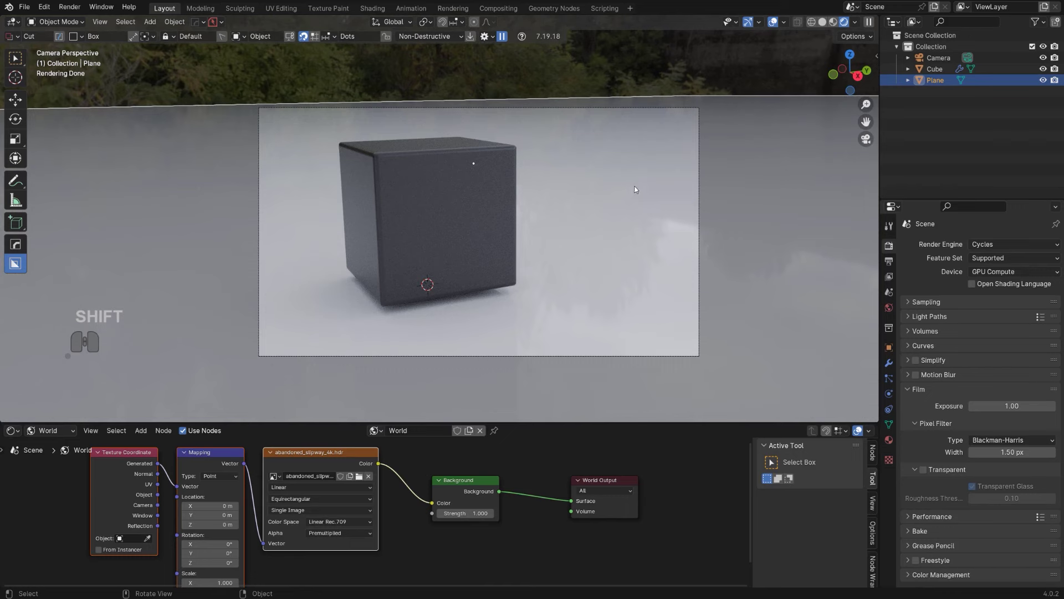
- Set the world Background strength to 1.2
click(466, 513)
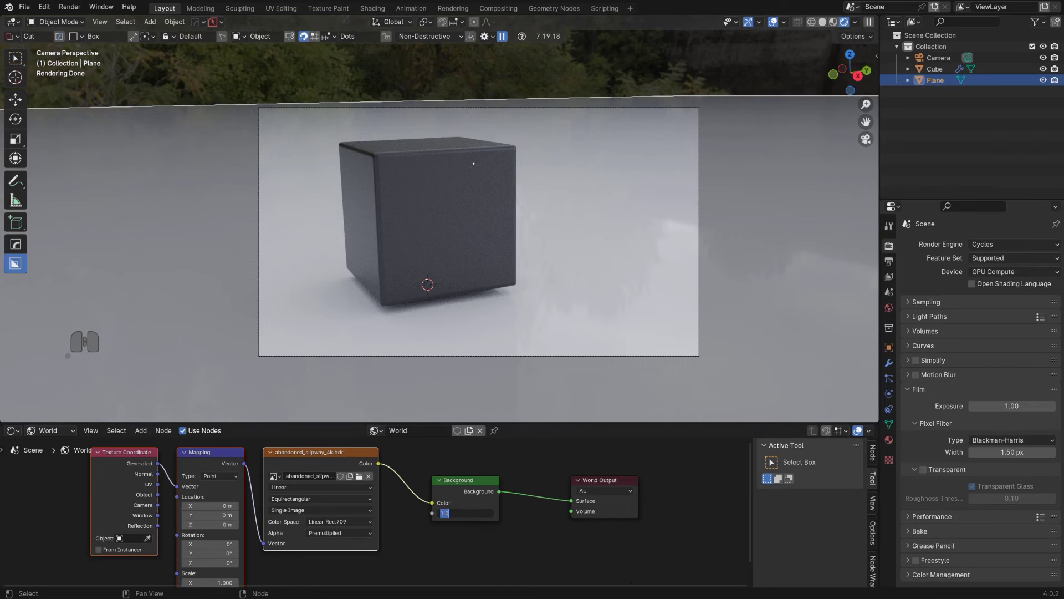
text(1.2)
key(Return)
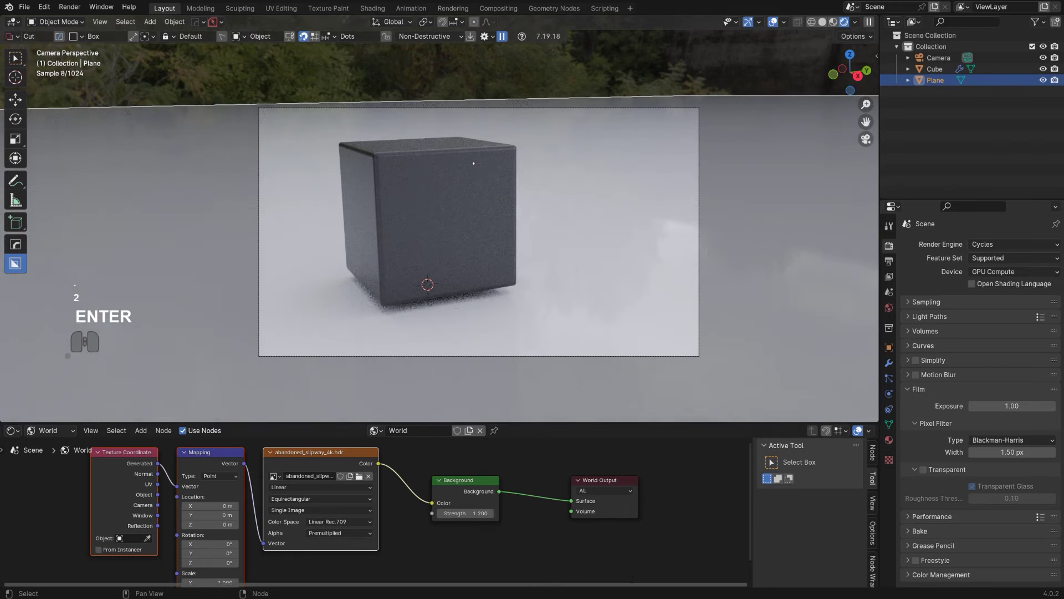
- Set the world Background strength to 1.4
click(475, 513)
text(1.4)
key(Return)
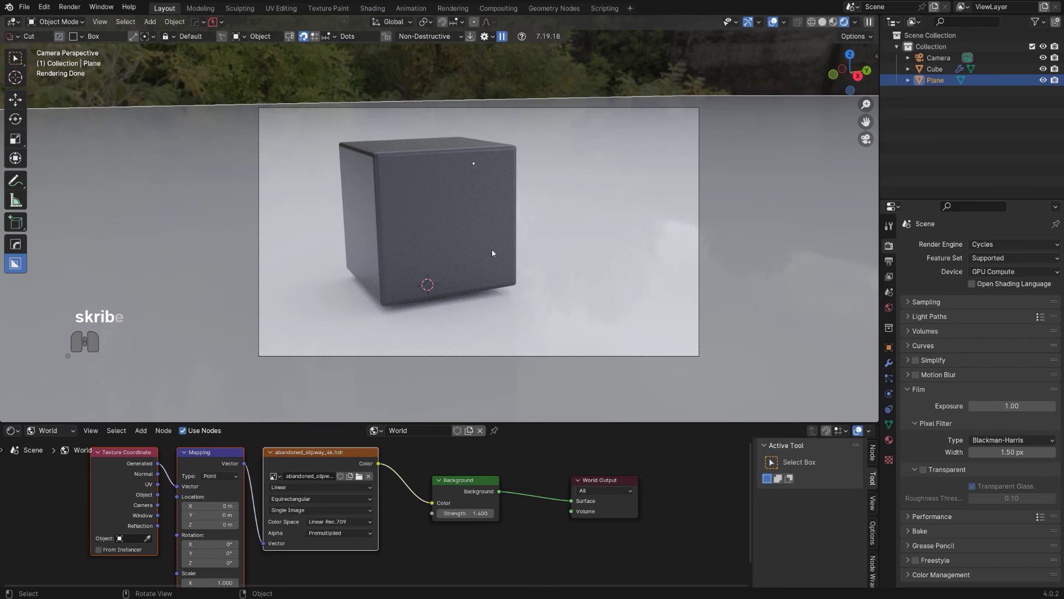
- Select the camera and set its focal length to 24 mm
click(537, 107)
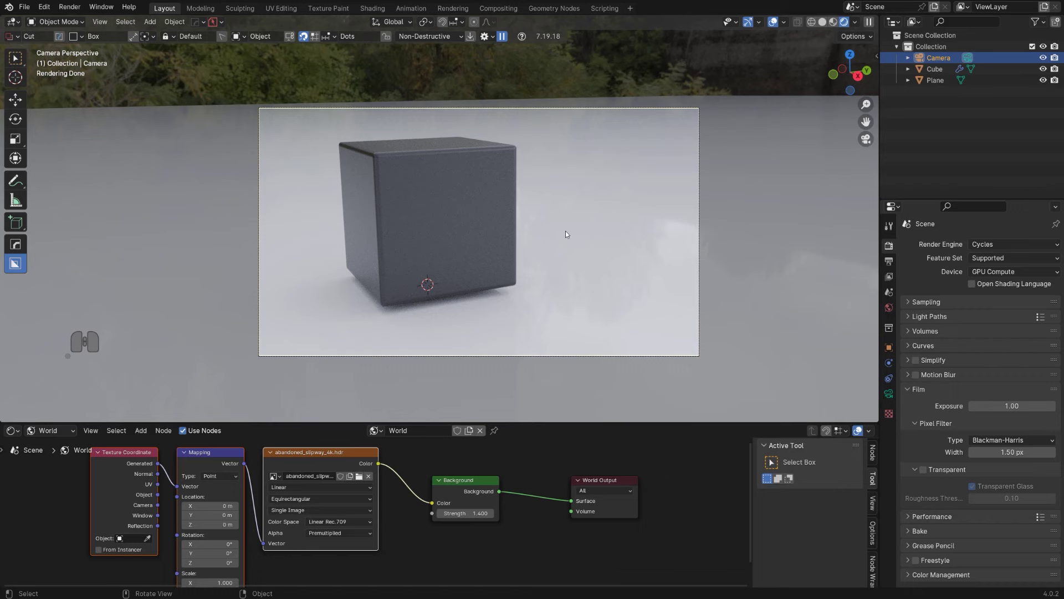
key(Page_Down)
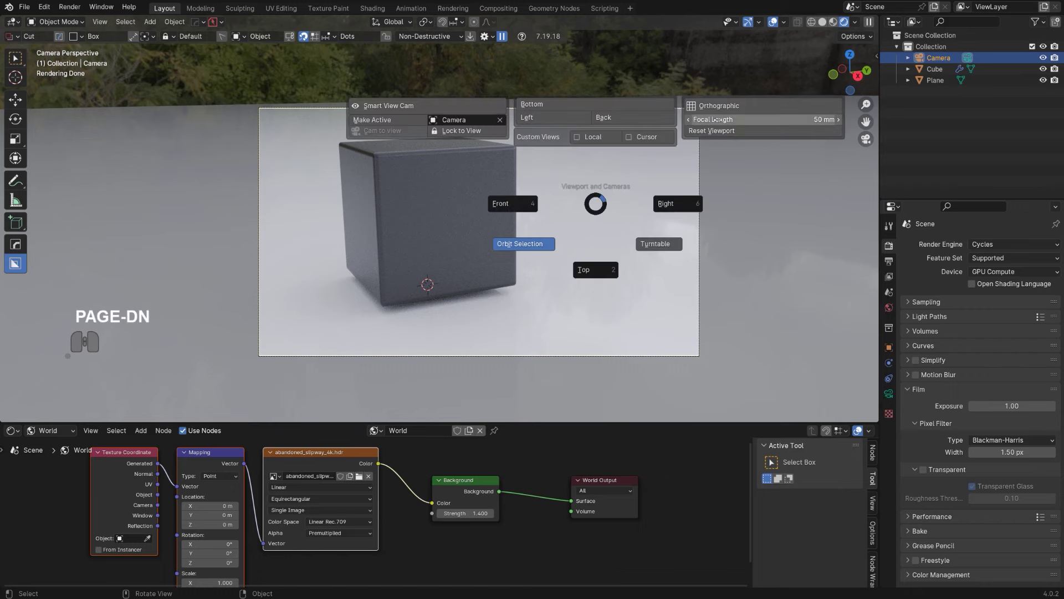
click(715, 119)
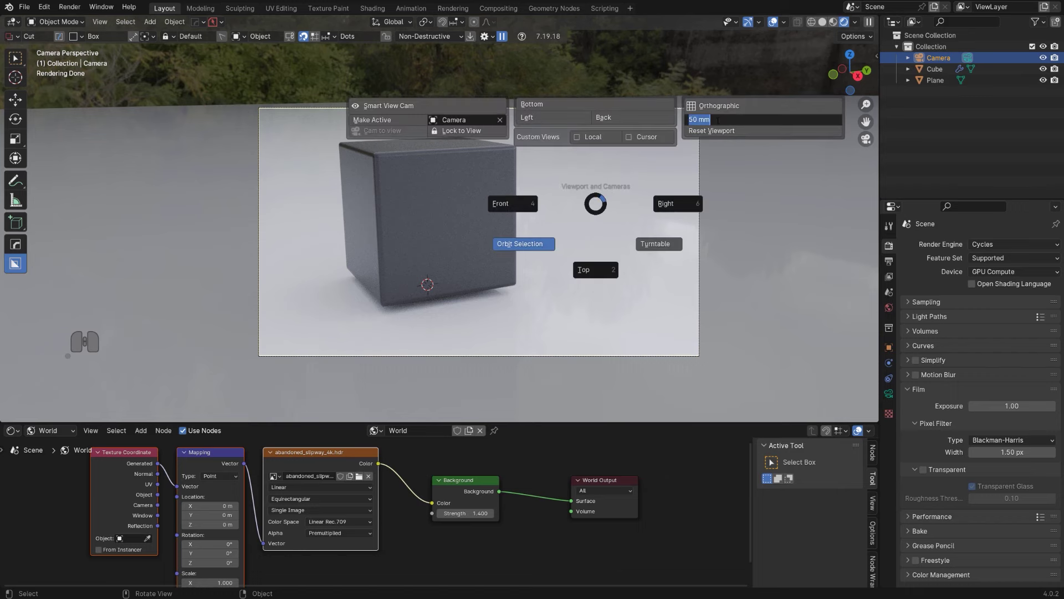
text(24)
key(Return)
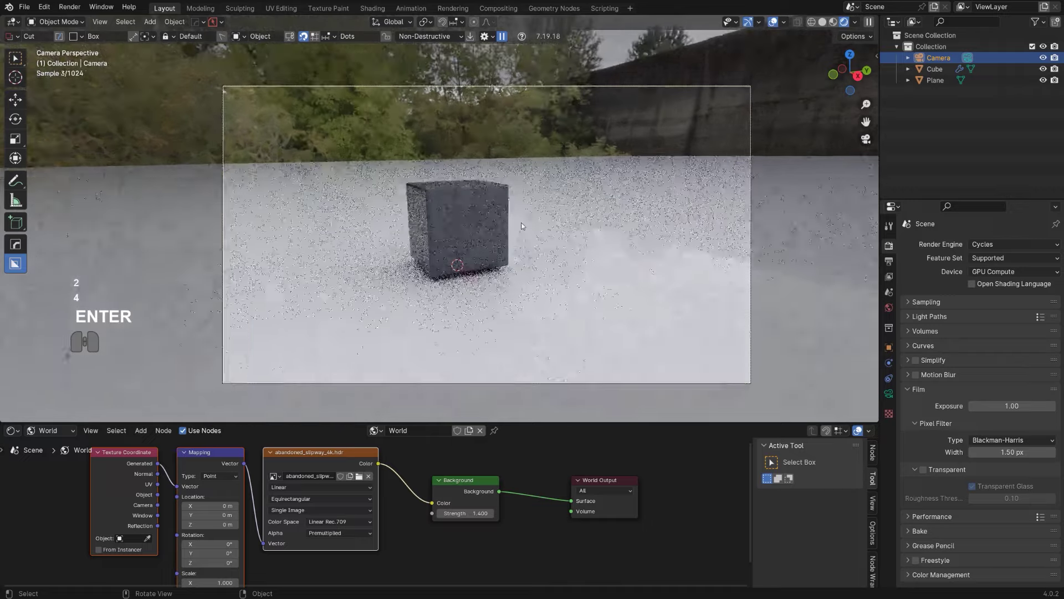
- Lock the camera to the view and move it much closer so that the cube fills most of the frame's height
key(Page_Down)
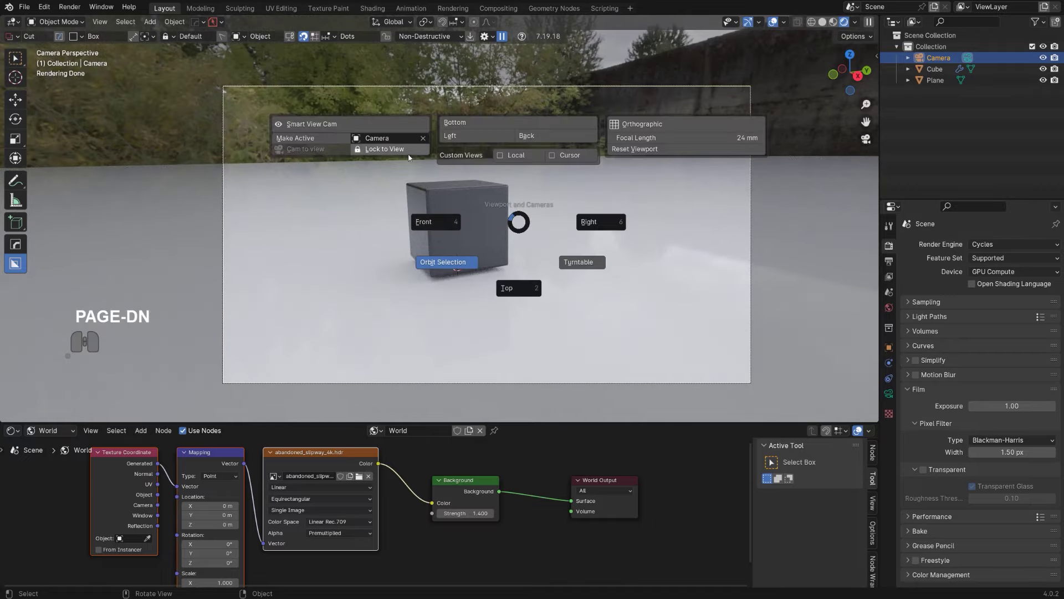
click(388, 149)
scroll(414, 188, up, 5)
scroll(420, 188, up, 2)
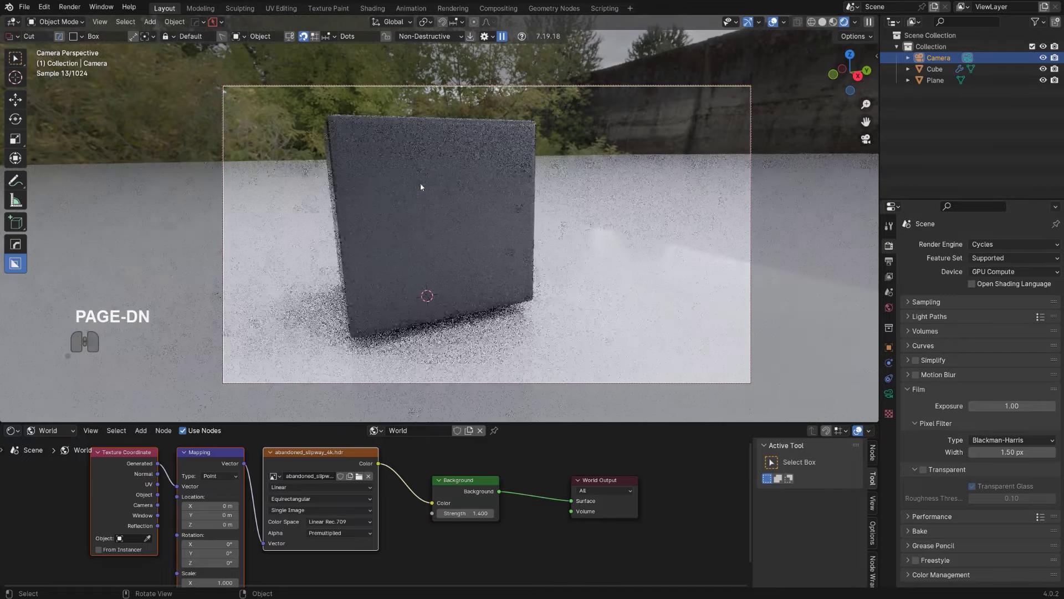
shift+middle_drag(427, 165, 482, 200)
shift+middle_drag(384, 125, 478, 199)
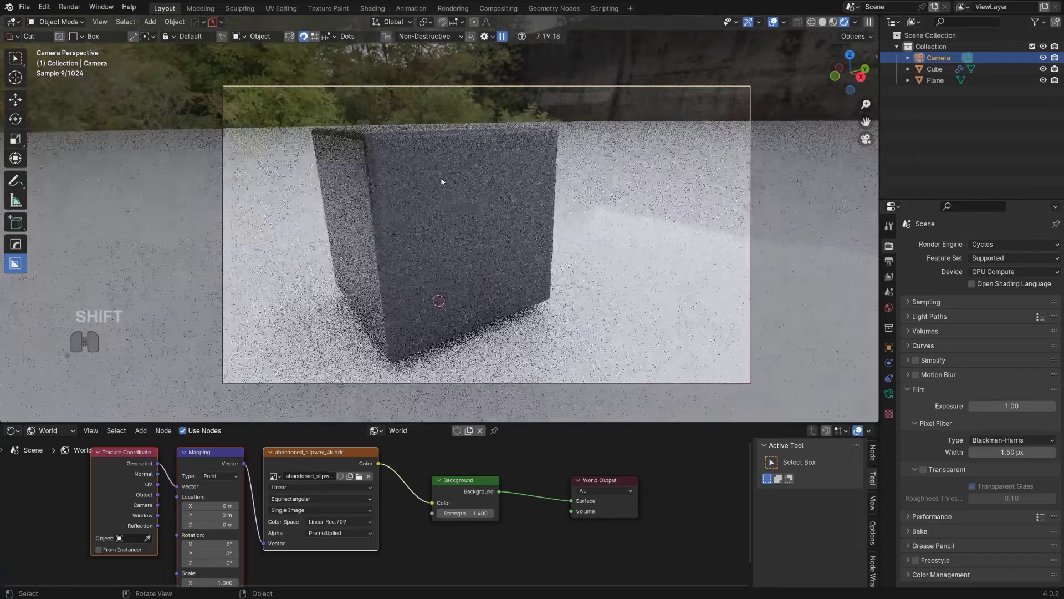
- Select the cube and reframe the locked camera from a higher angle that shows its top and two sides
click(442, 181)
scroll(442, 181, down, 2)
scroll(454, 202, up, 1)
scroll(450, 196, up, 1)
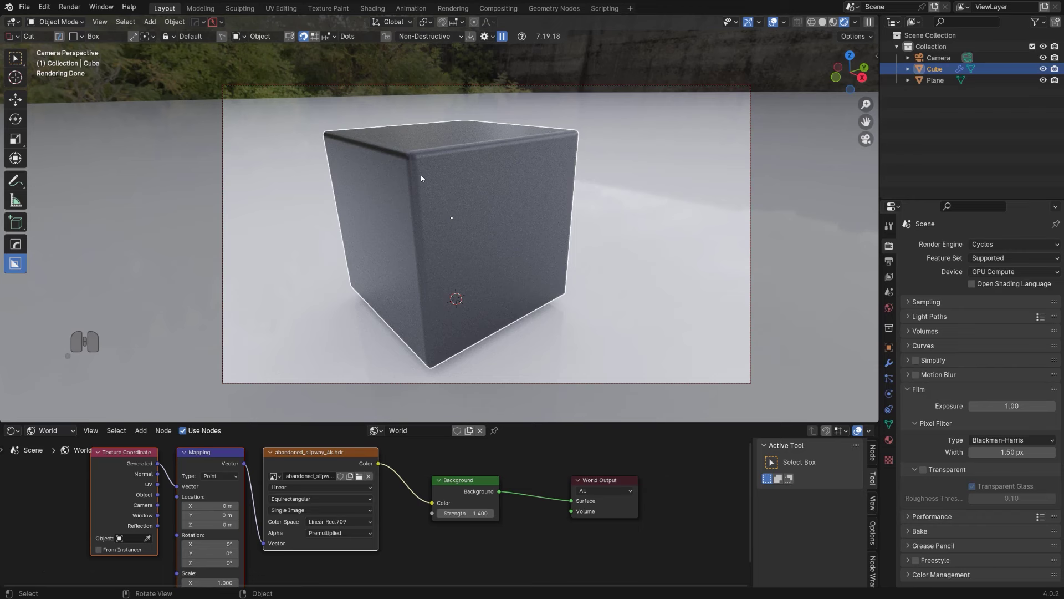
- Set the camera's focal length to 135 mm, and reframe the cube from a lower angle facing its front side more
key(Page_Down)
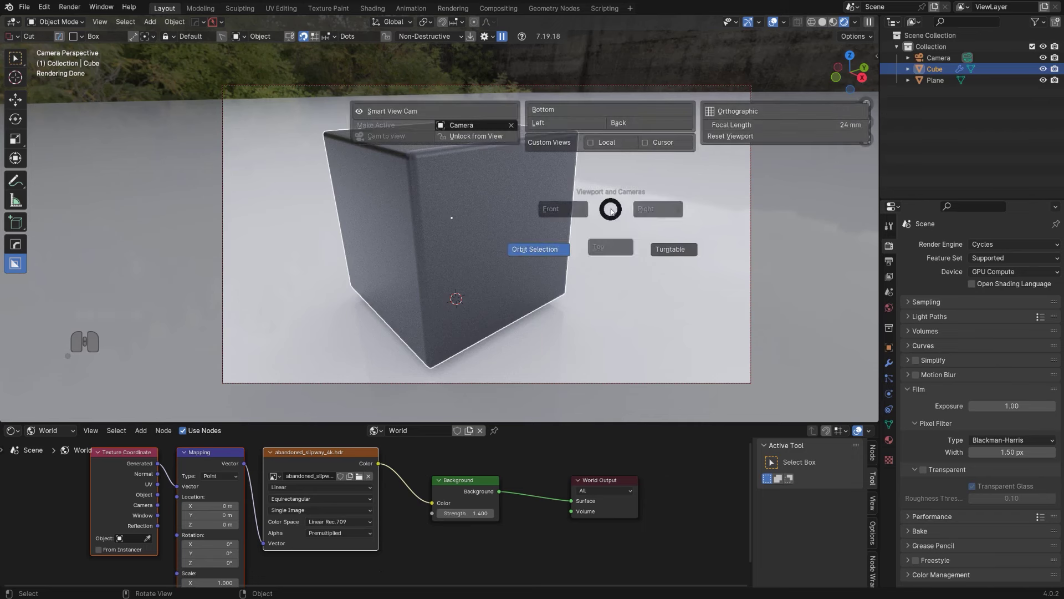
click(717, 127)
text(1)
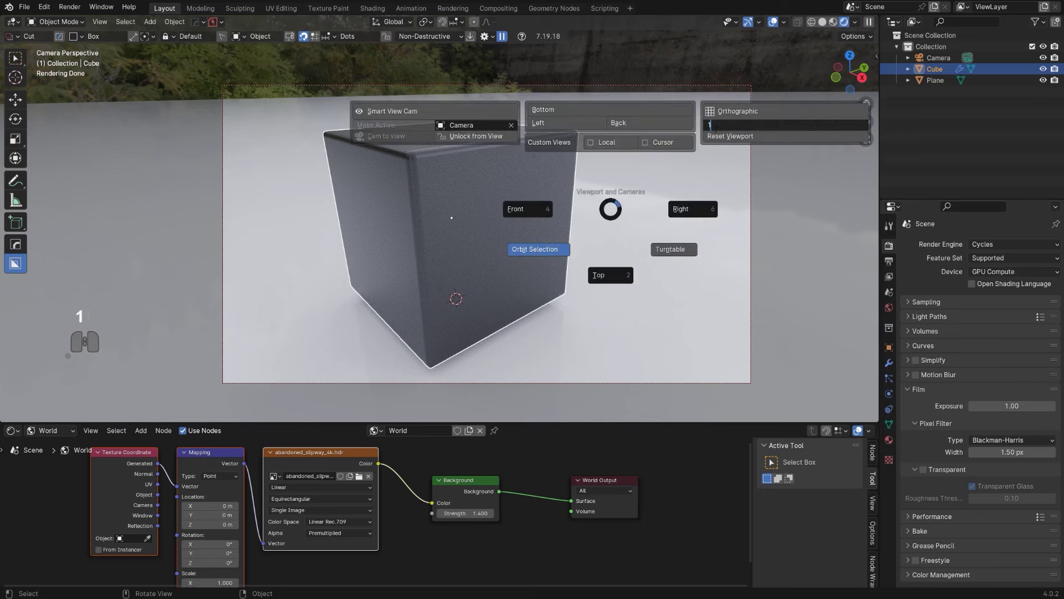
text(35)
key(Return)
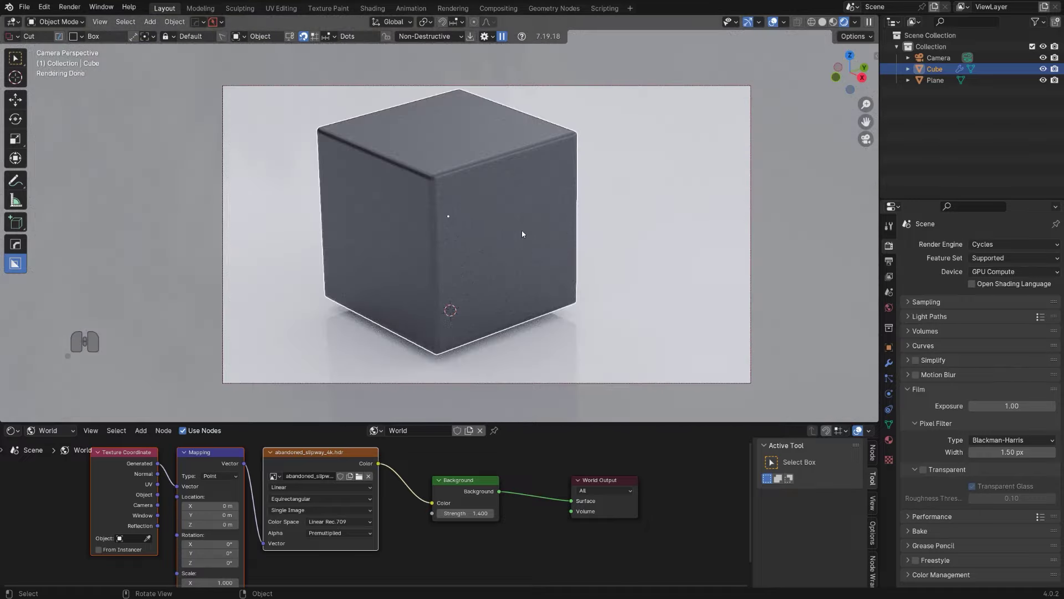
mouse_move(483, 180)
middle_down()
mouse_move(460, 150)
mouse_move(477, 169)
mouse_move(466, 181)
mouse_move(477, 211)
mouse_move(476, 199)
middle_up()
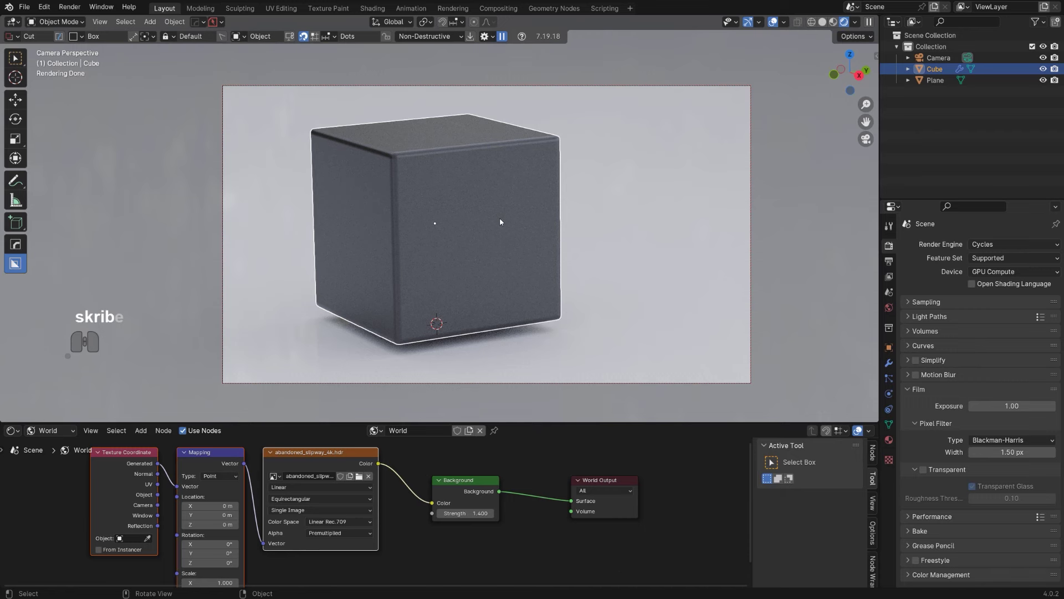
key(ctrl)
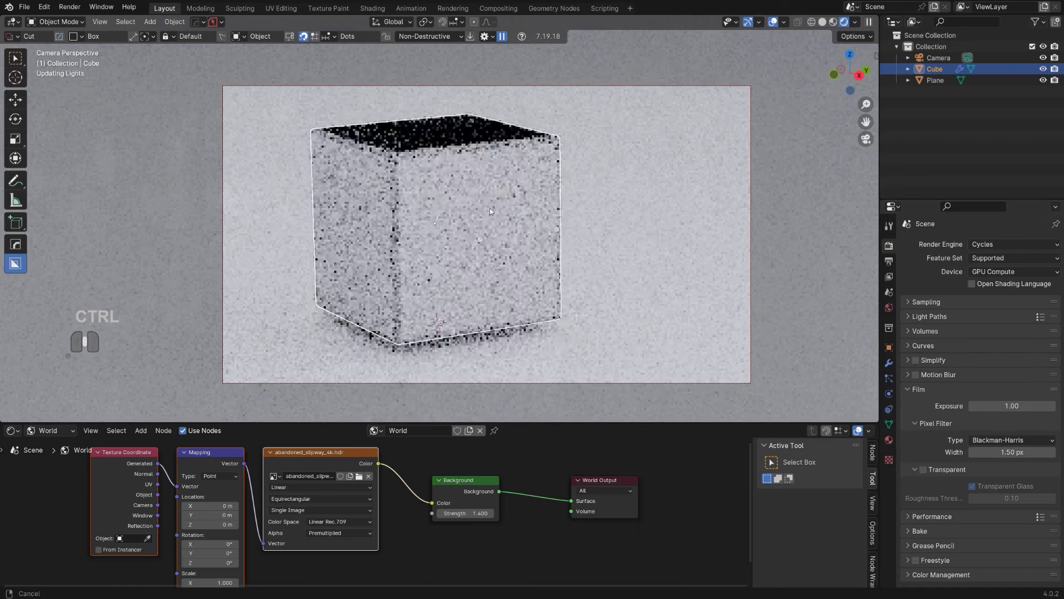
- Set the camera's focal length to 85 mm
key(Page_Down)
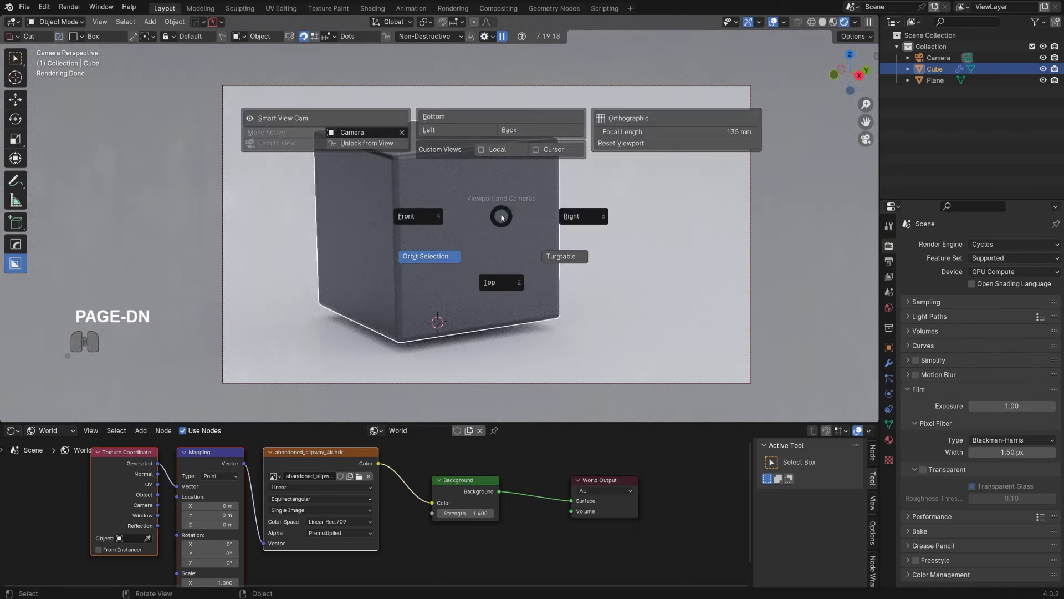
click(645, 133)
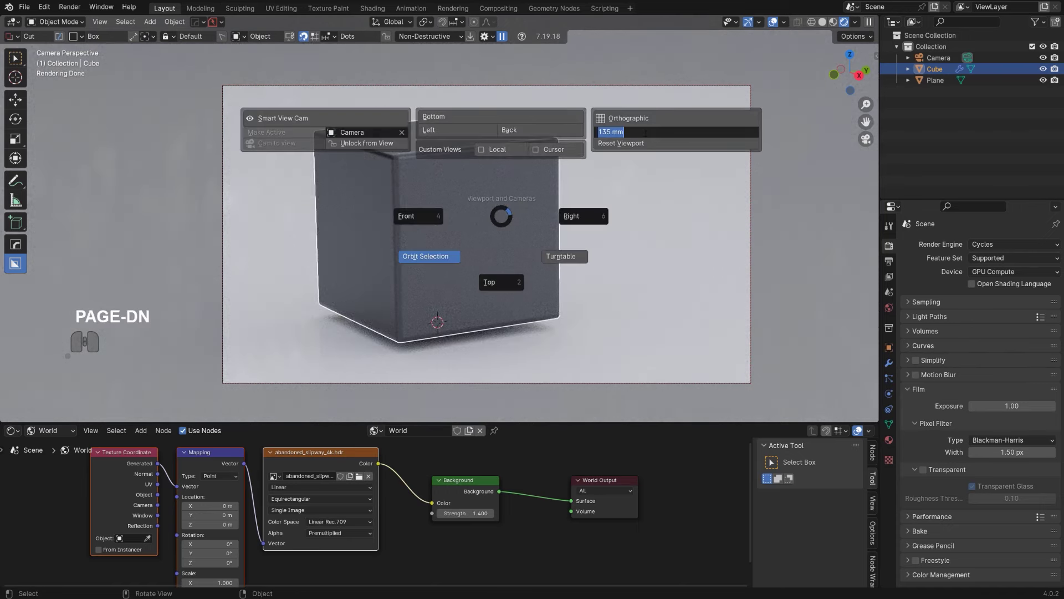
text(85)
key(Return)
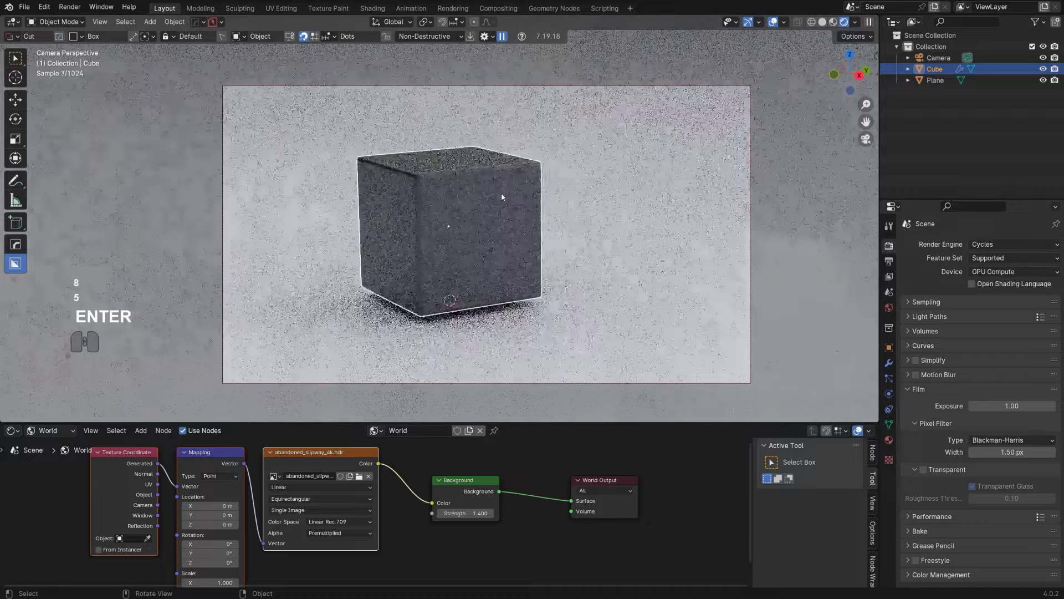
- Move the locked camera closer to the cube and shift the framing so that the cube sits left of centre
scroll(502, 193, up, 1)
ctrl+middle_drag(501, 193, 505, 201)
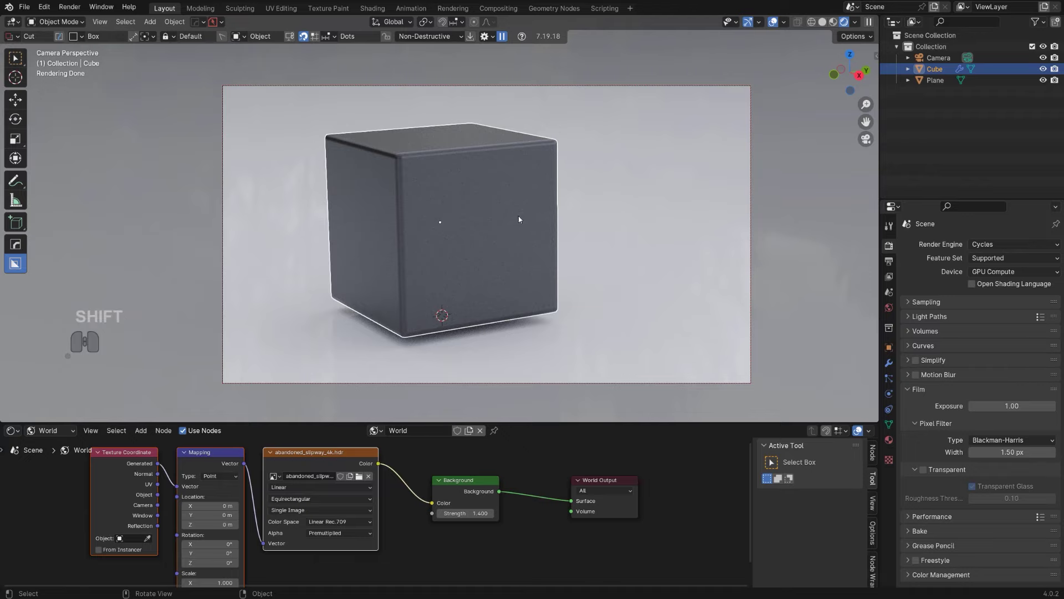
shift+middle_drag(497, 211, 477, 218)
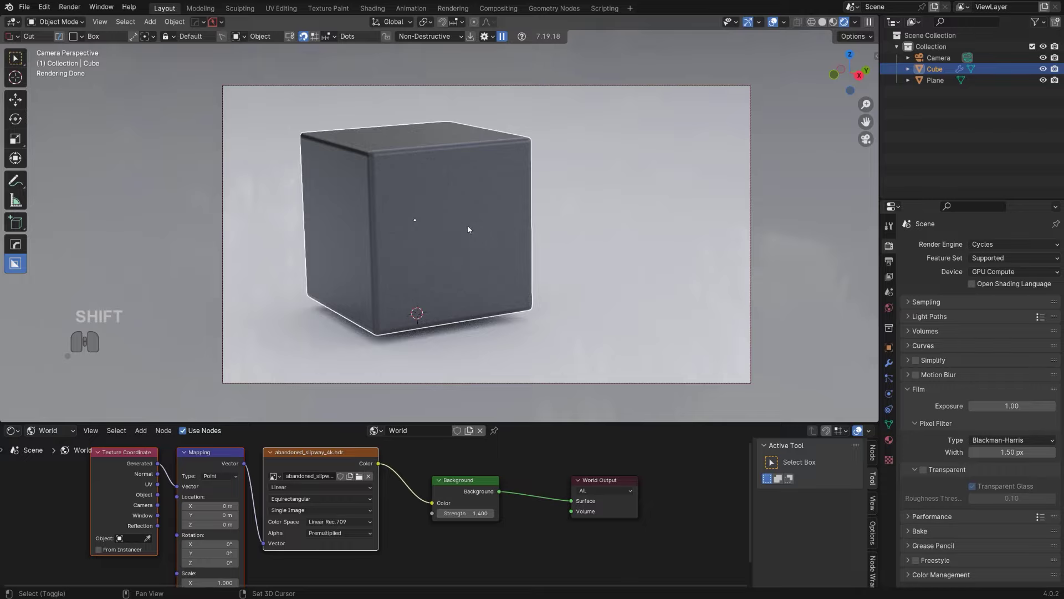
- Duplicate the cube and place the copy beside the original on the right side of the camera frame
key(shift+d)
click(682, 238)
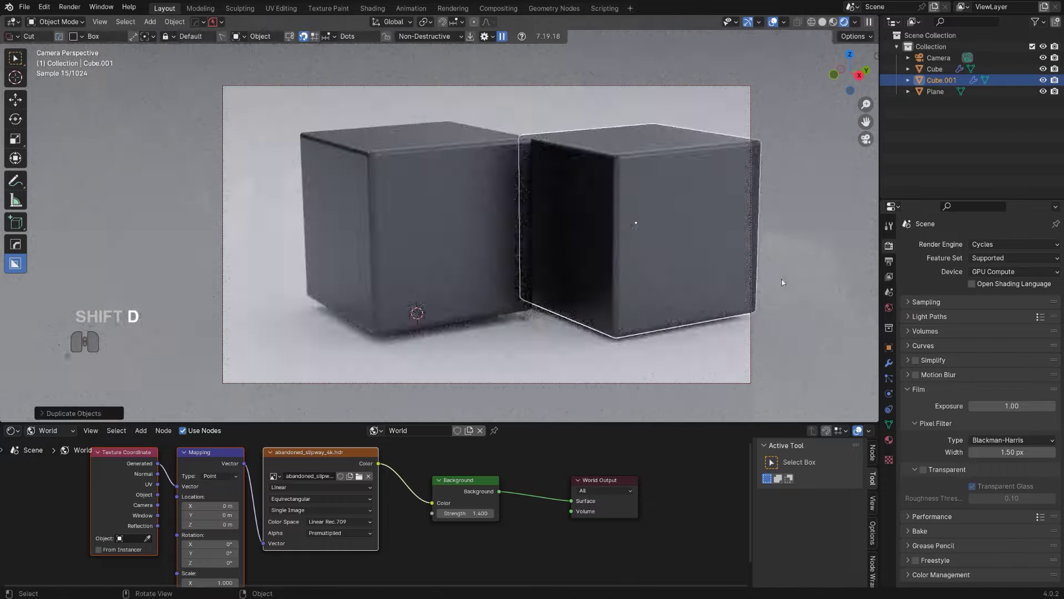
- Scale the copied cube down to about one fifth of its size, and replace its Coated Titanium material with a new bright red one
key(s)
click(670, 221)
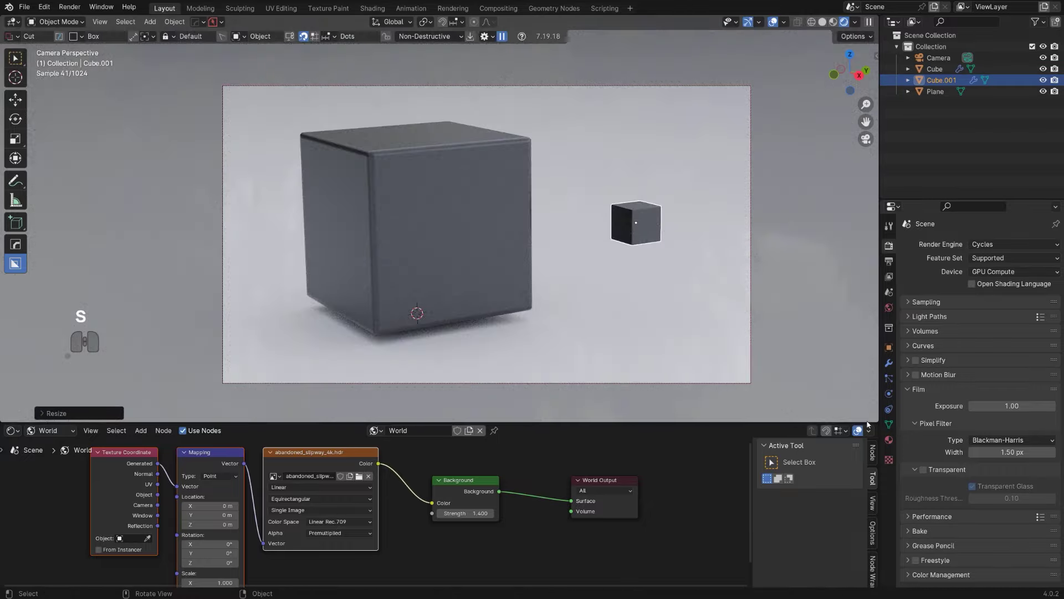
click(889, 440)
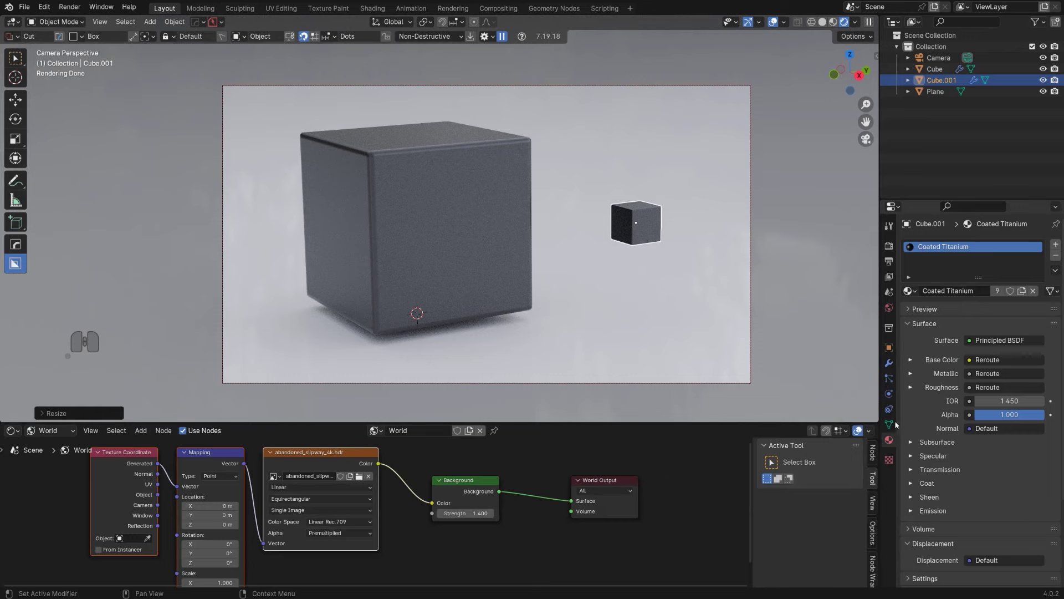
key(n)
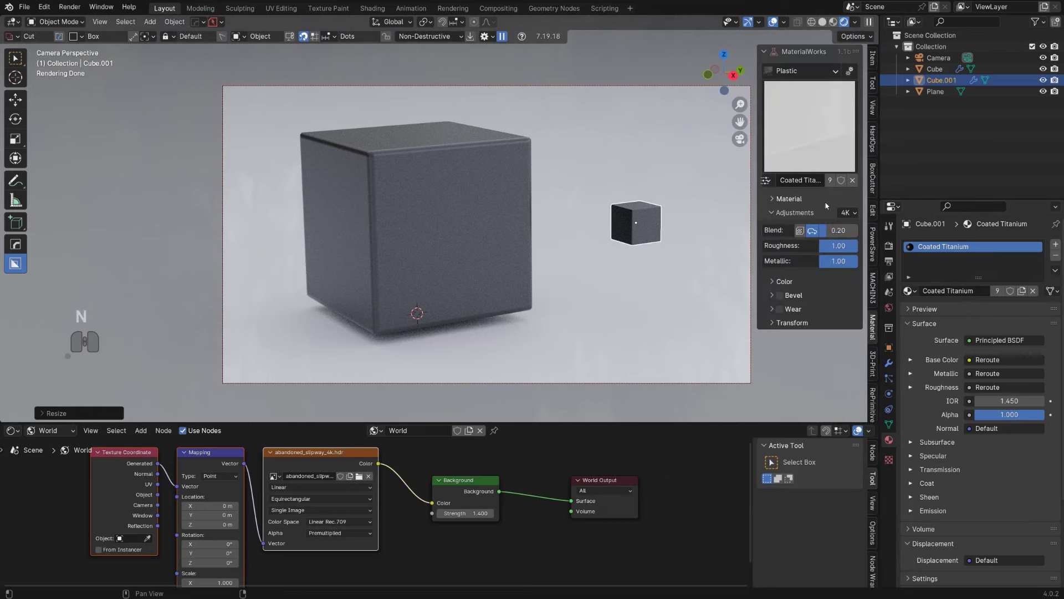
click(856, 183)
click(957, 292)
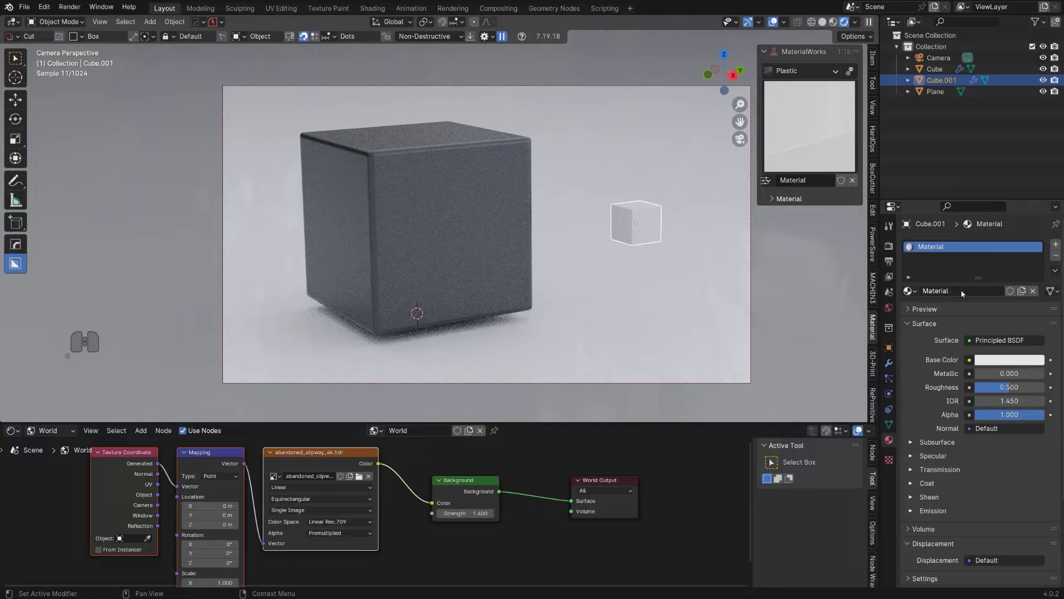
click(999, 361)
drag(980, 236, 968, 281)
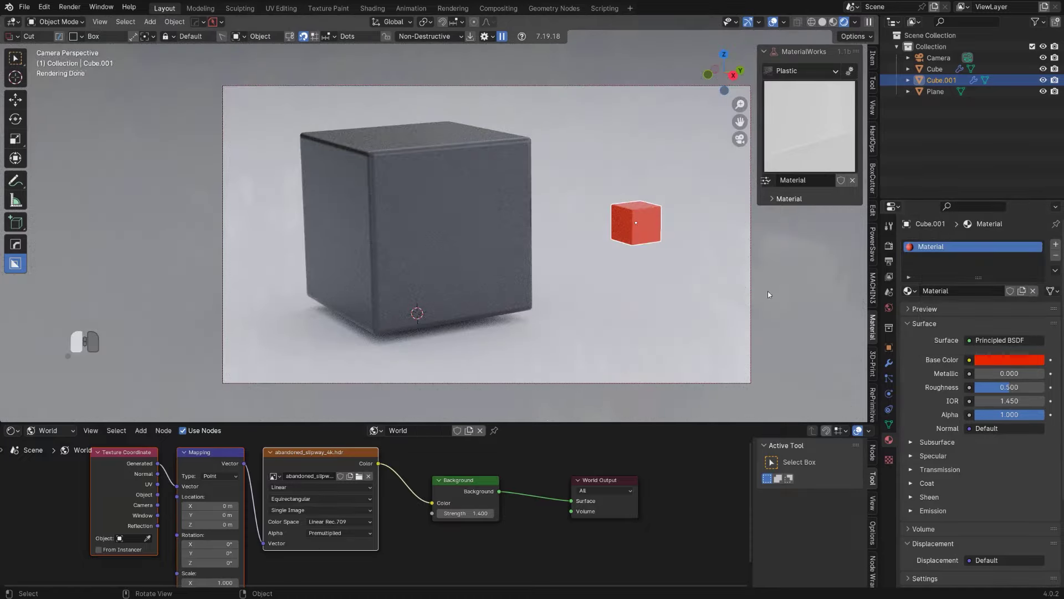
- Shrink the red cube further to a tiny accent beside the large cube, and deselect it by selecting the plane
key(s)
click(660, 227)
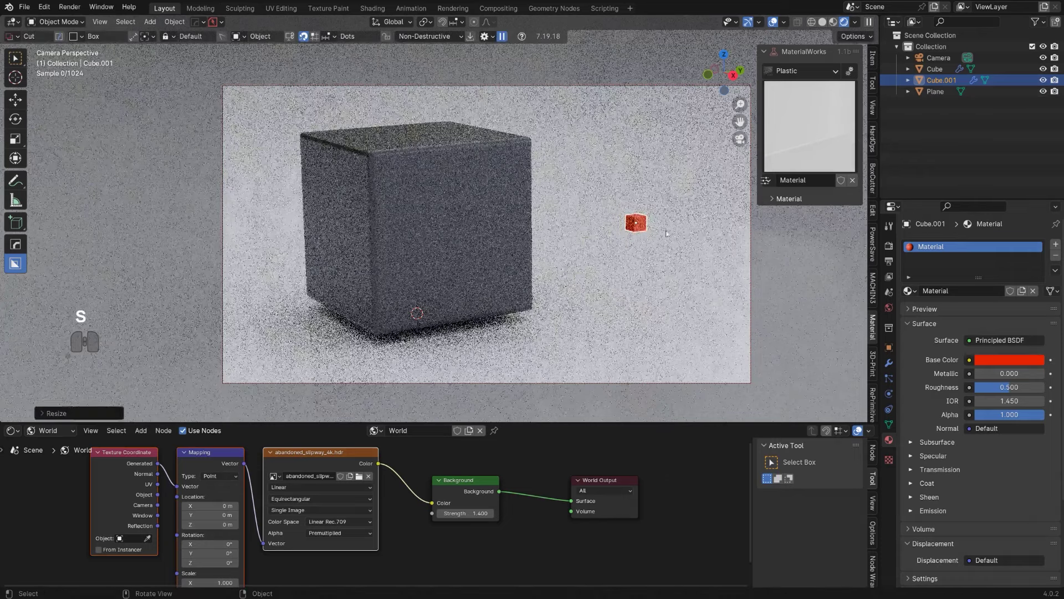
click(628, 197)
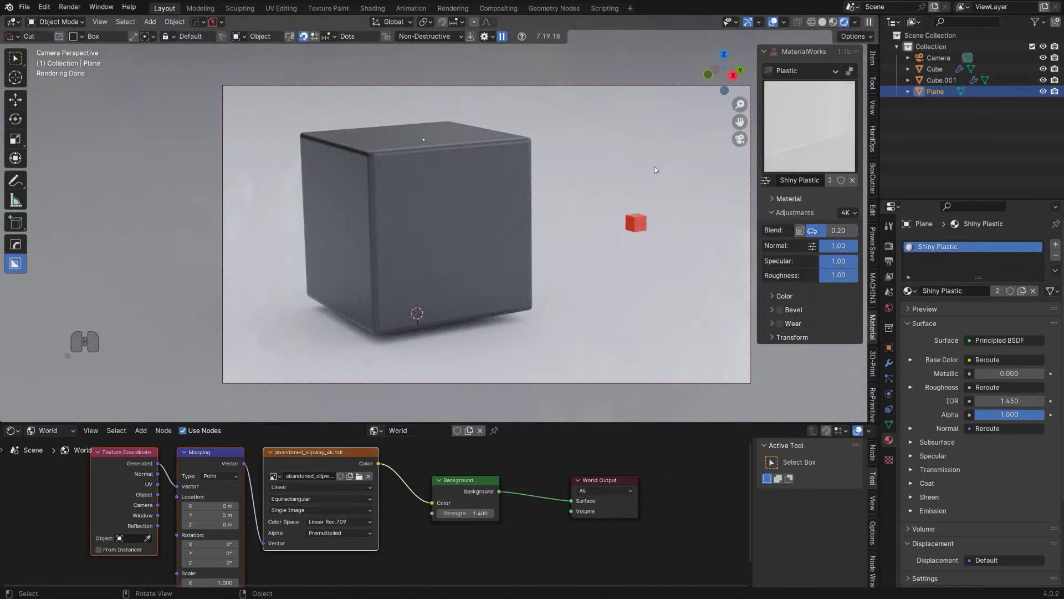
- Delete the tiny red cube from the scene
click(639, 221)
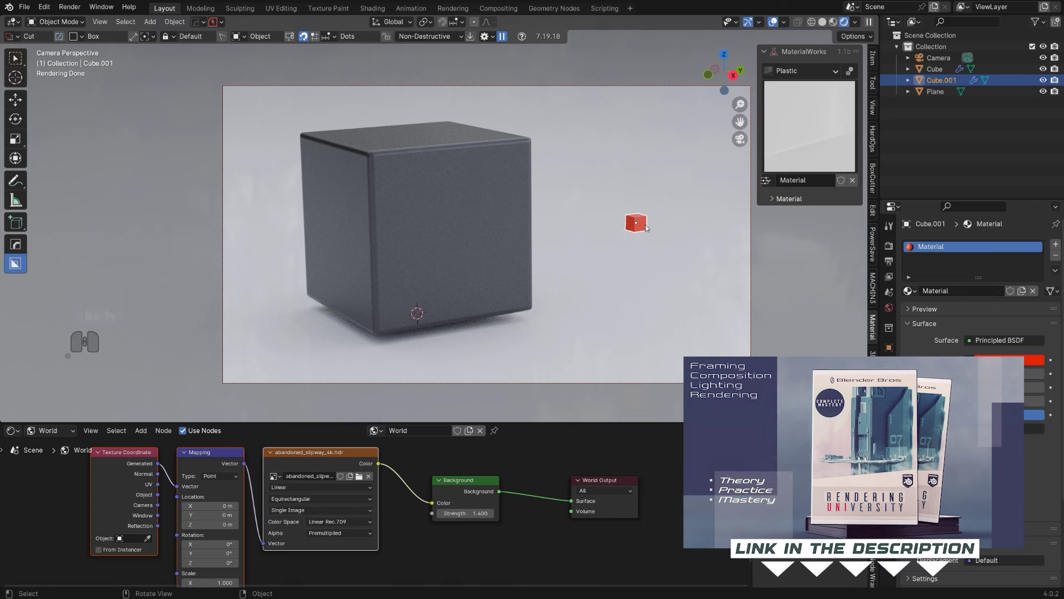
key(x)
click(643, 219)
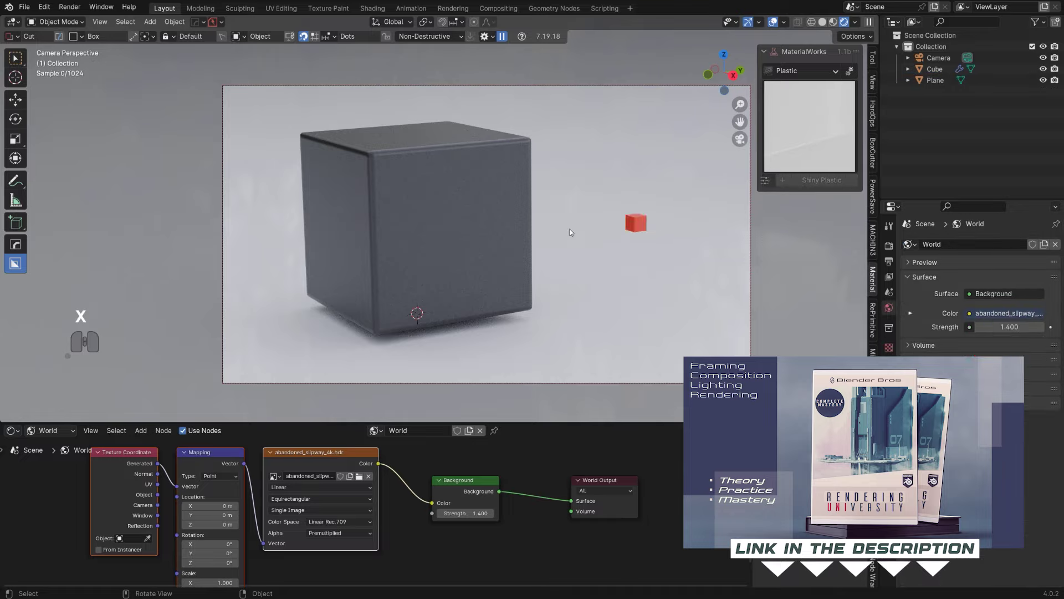
- Nudge the locked camera's framing, duplicate the titanium cube to the right side of the frame, and scale the copy to about half size
scroll(548, 229, down, 2)
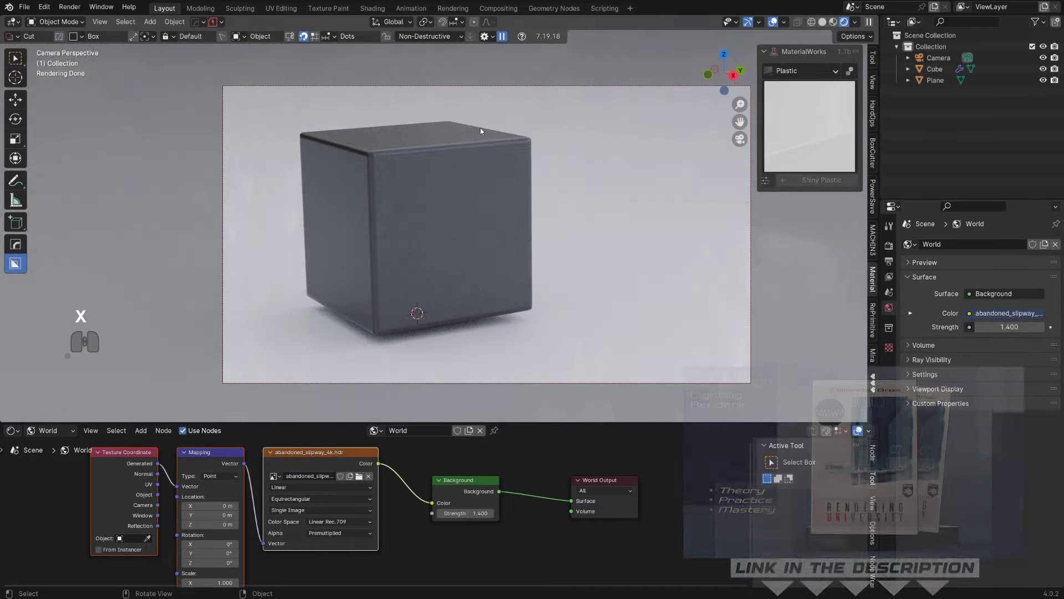
mouse_move(471, 214)
shift+middle_down()
mouse_move(487, 199)
mouse_move(473, 198)
shift+middle_up()
click(473, 199)
key(shift+d)
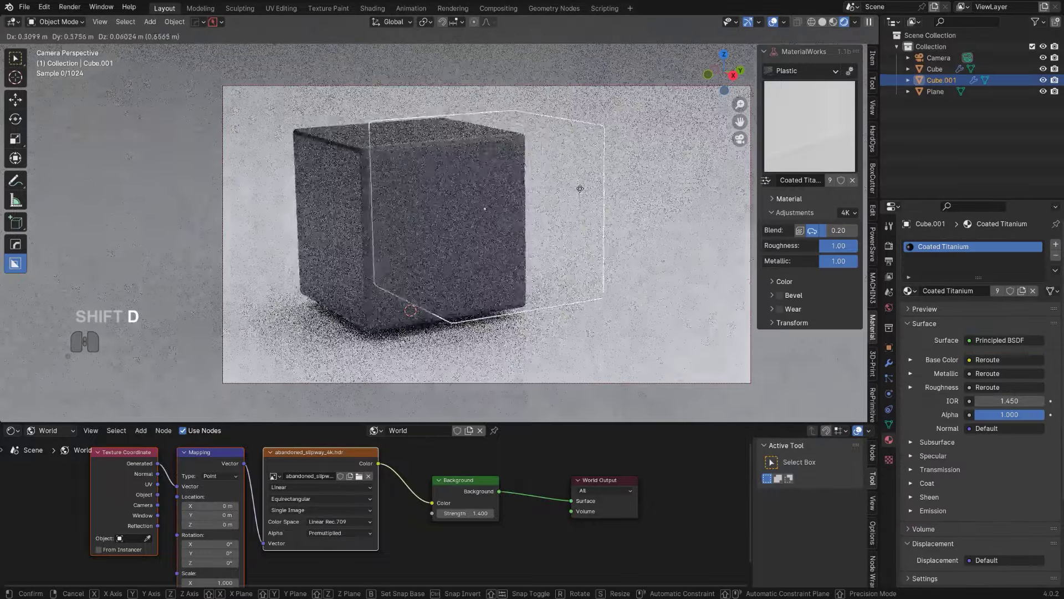
click(723, 301)
key(s)
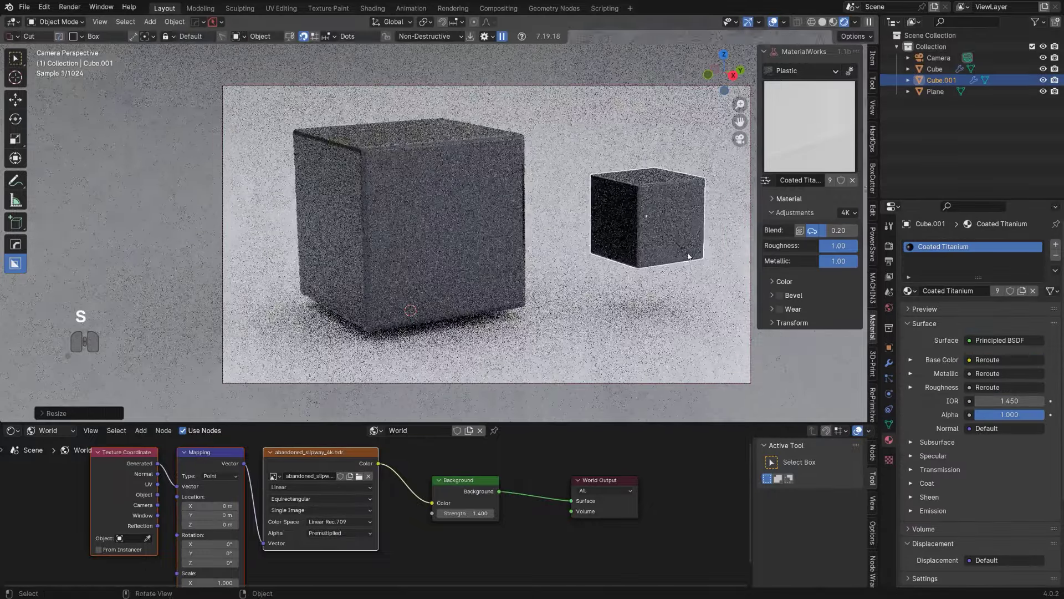
click(697, 276)
- Rotate the smaller cube by about -60° around the global Z axis
key(r)
key(z)
click(693, 274)
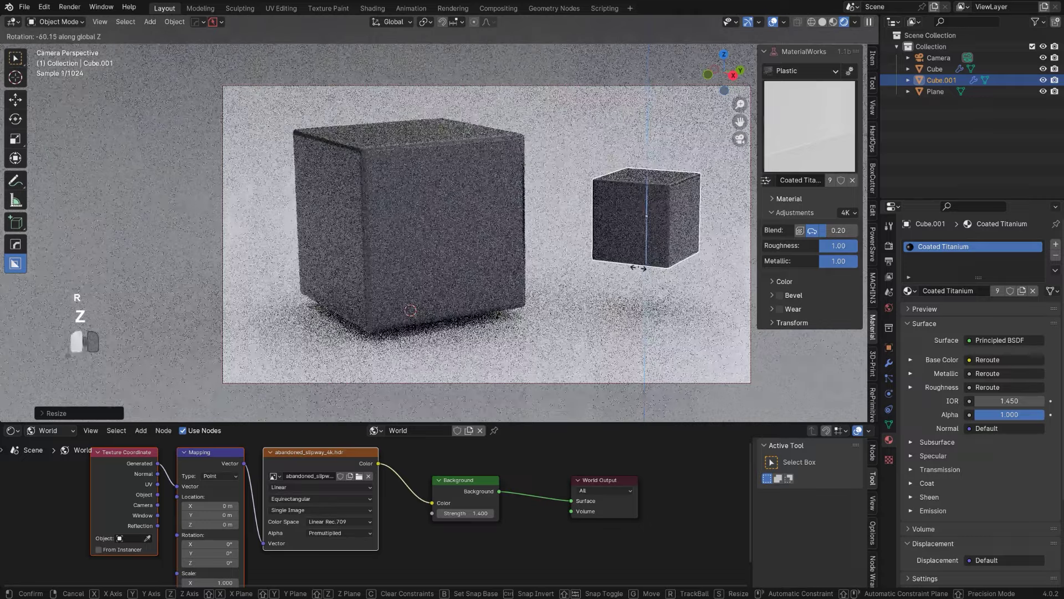
key(r)
right_click(695, 244)
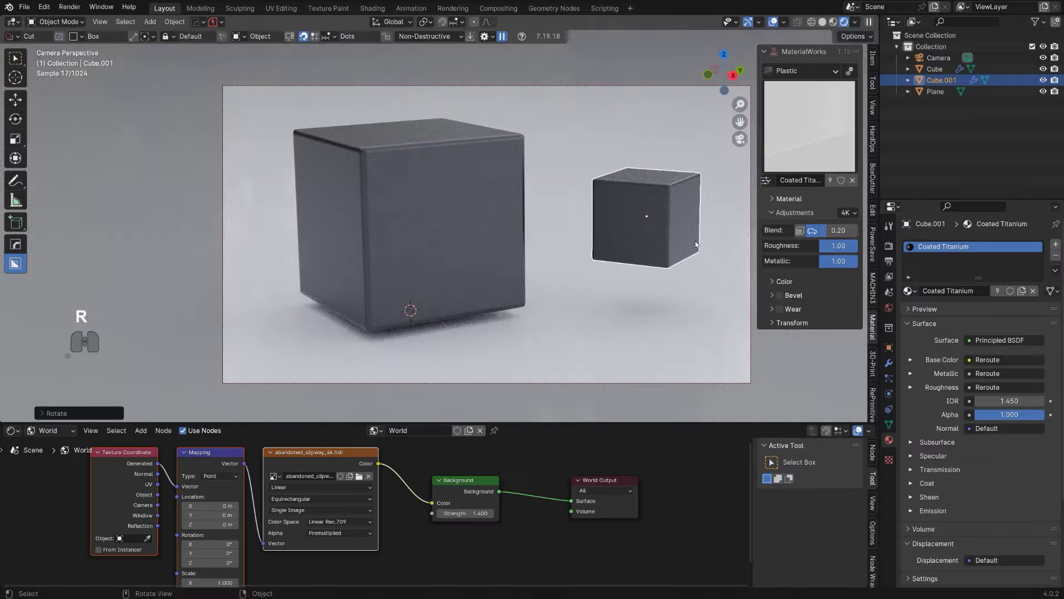
- Lower the small cube along Z to ground level, and shift it about 0.23 m horizontally with Z locked
key(g)
key(z)
click(700, 270)
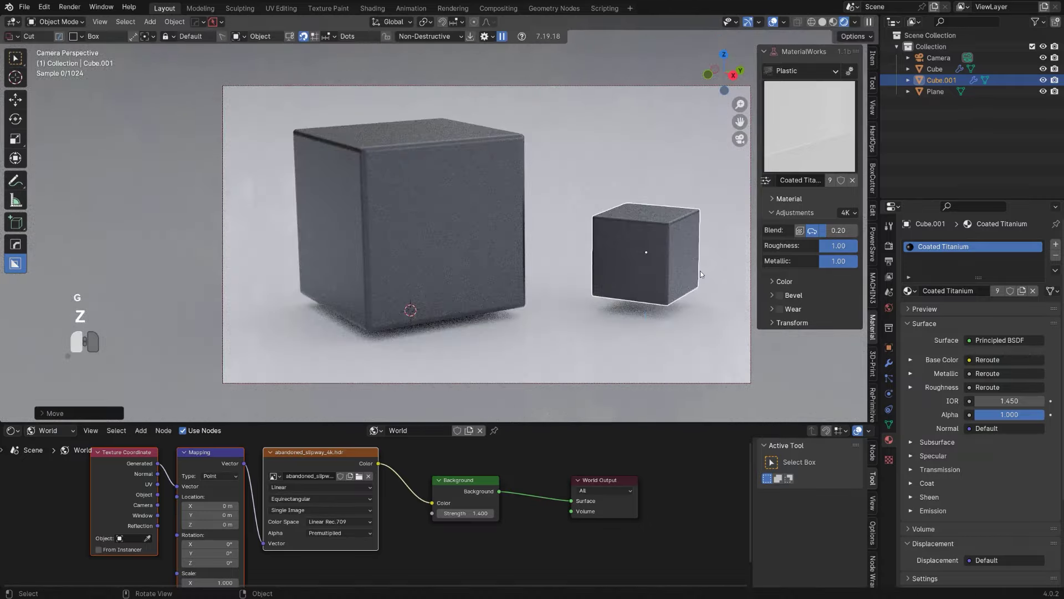
key(g)
key(shift+z)
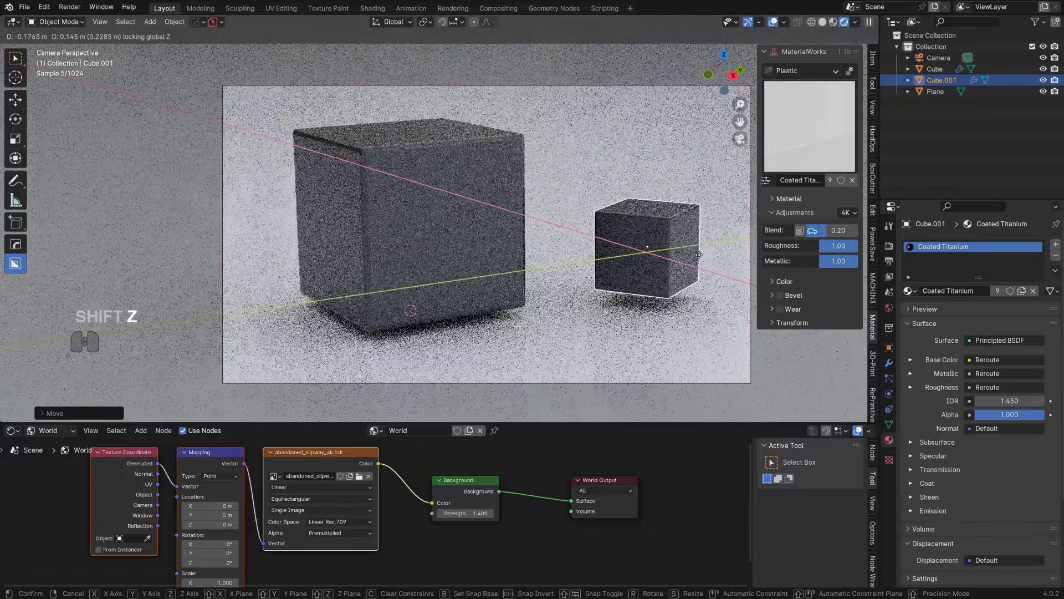
click(700, 254)
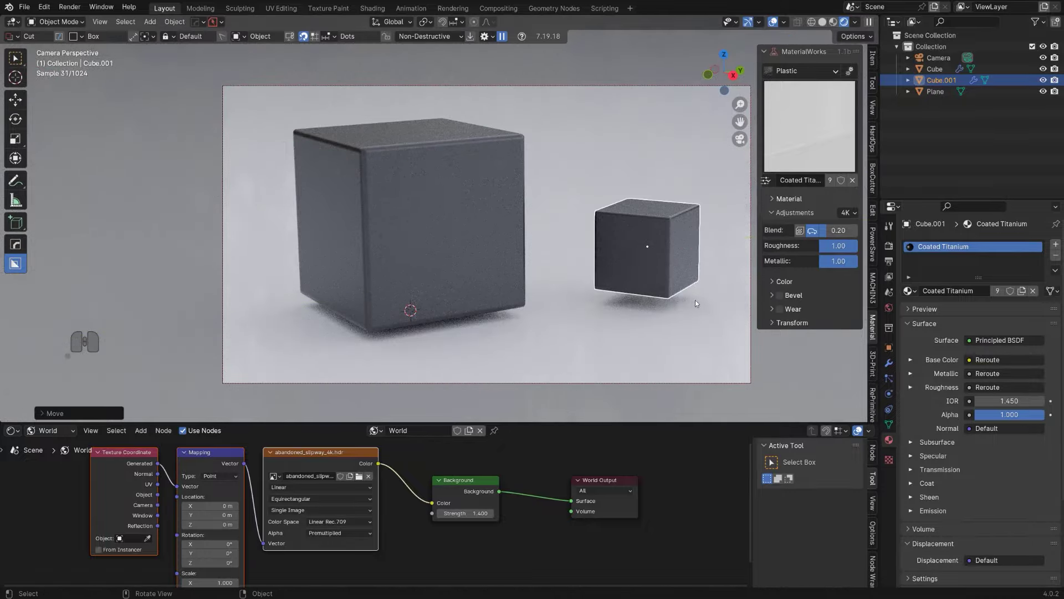
- Pan the locked camera slightly, hide the sidebar, and move the large cube a little further left in the frame
mouse_move(580, 216)
shift+middle_down()
mouse_move(543, 213)
mouse_move(582, 220)
shift+middle_up()
key(n)
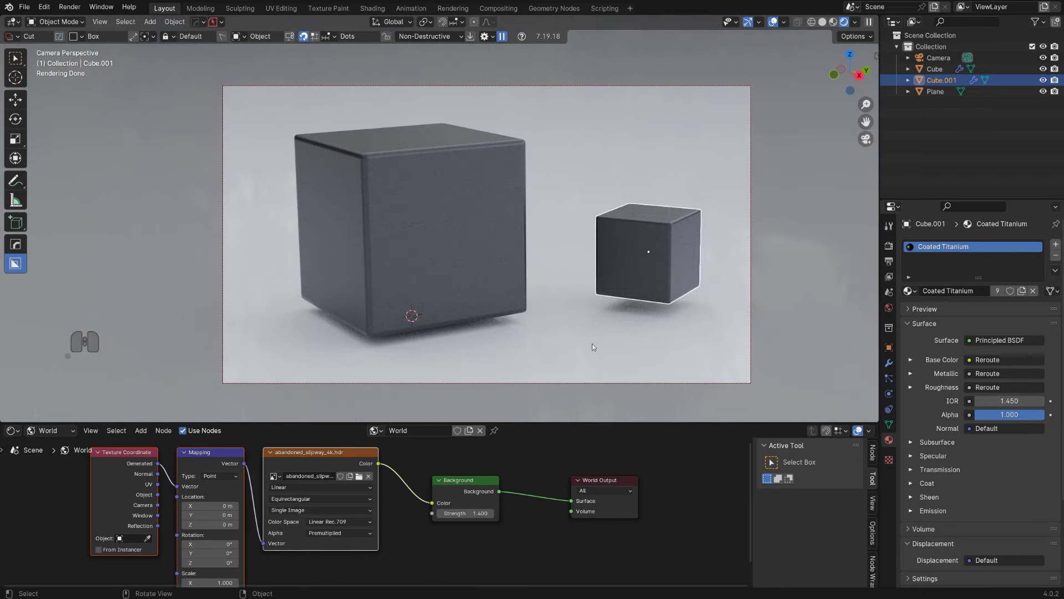
click(446, 189)
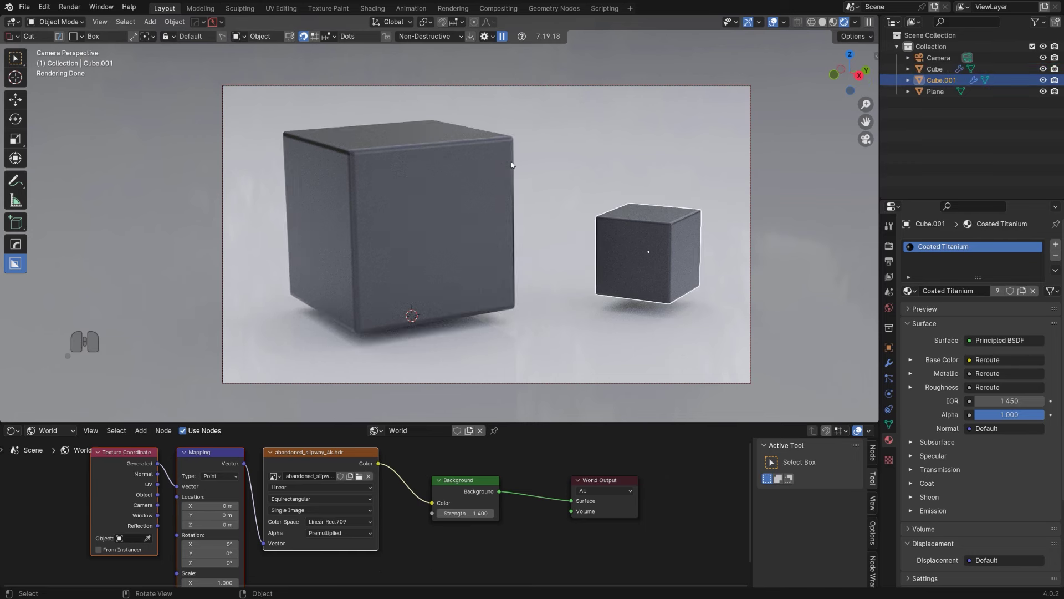
click(591, 148)
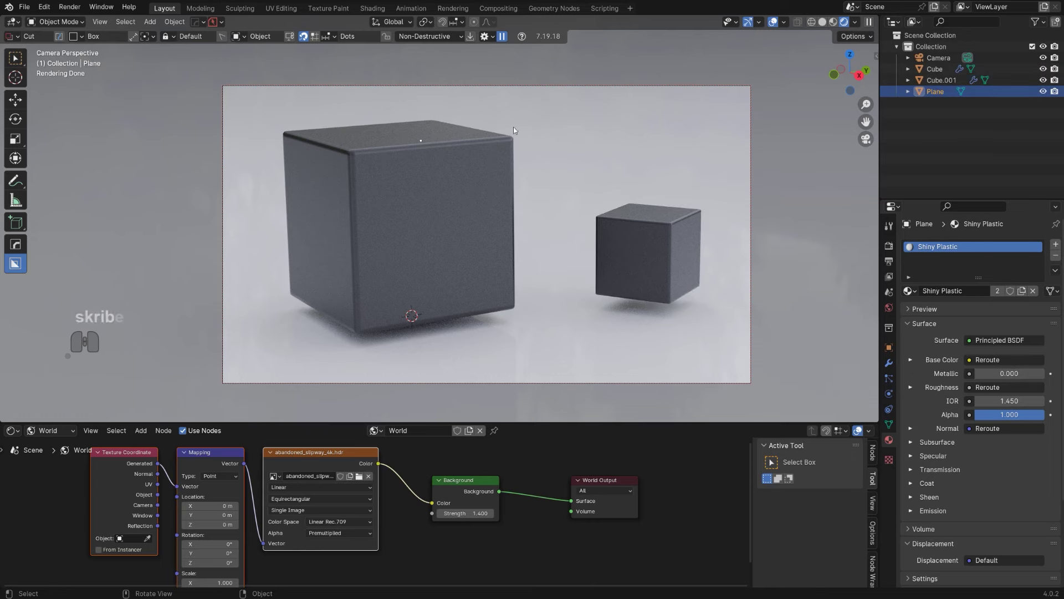
- Try moving the large cube up toward the frame's upper-left corner, and undo the move
click(499, 233)
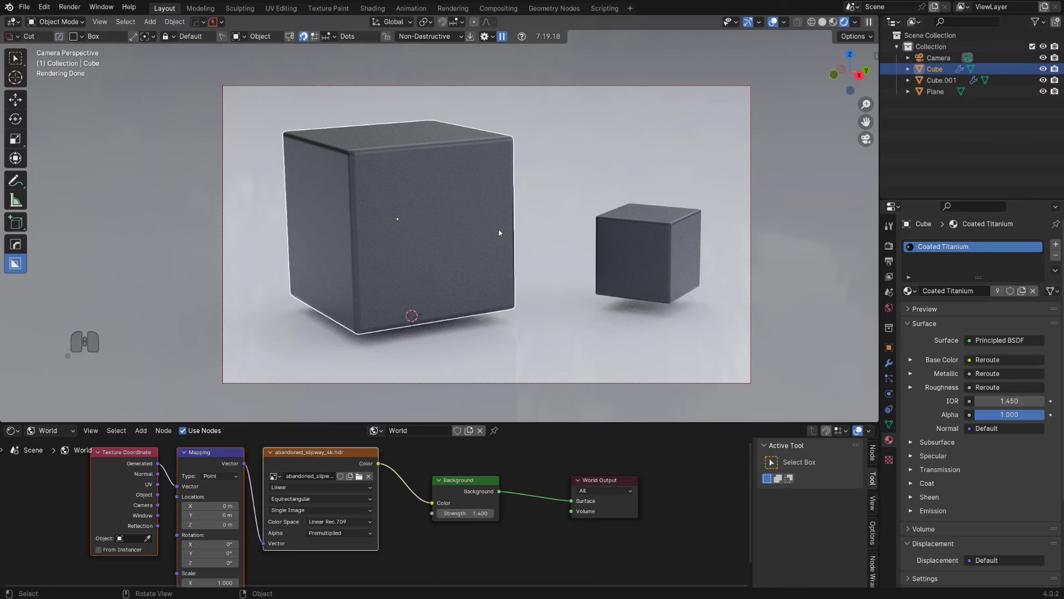
key(g)
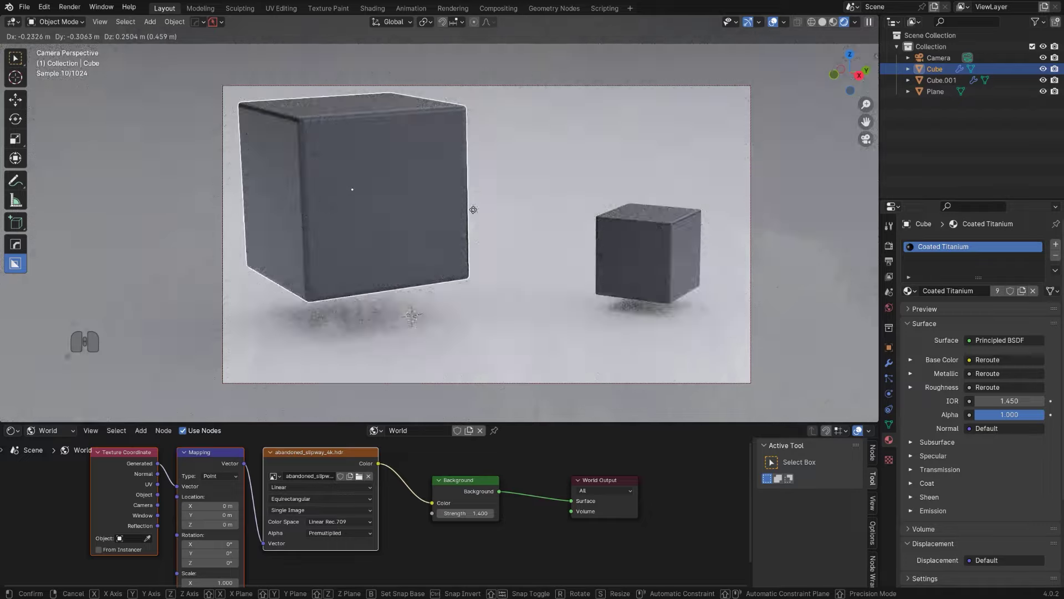
click(473, 209)
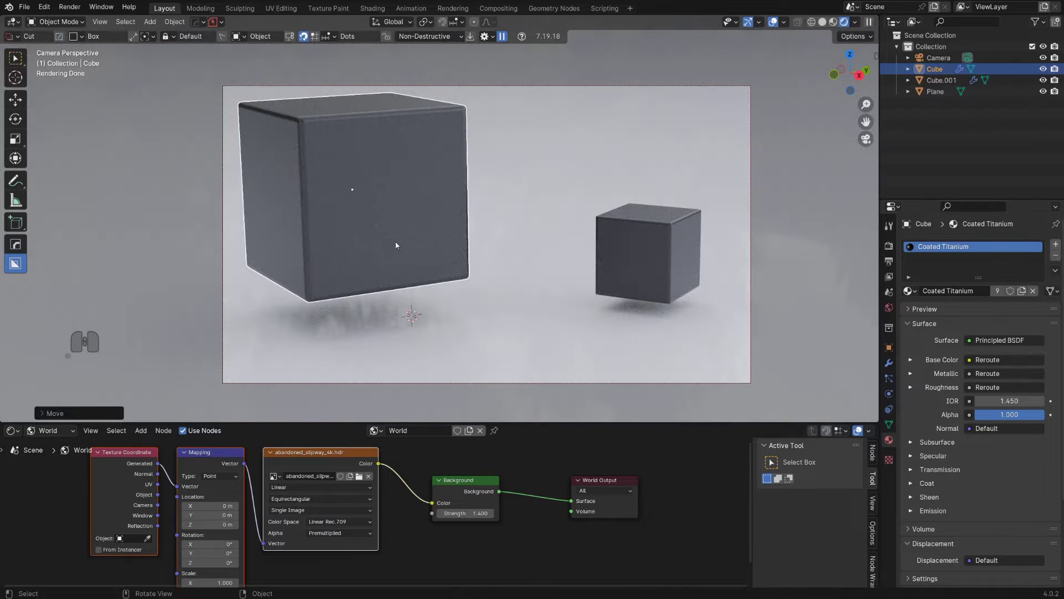
key(ctrl+z)
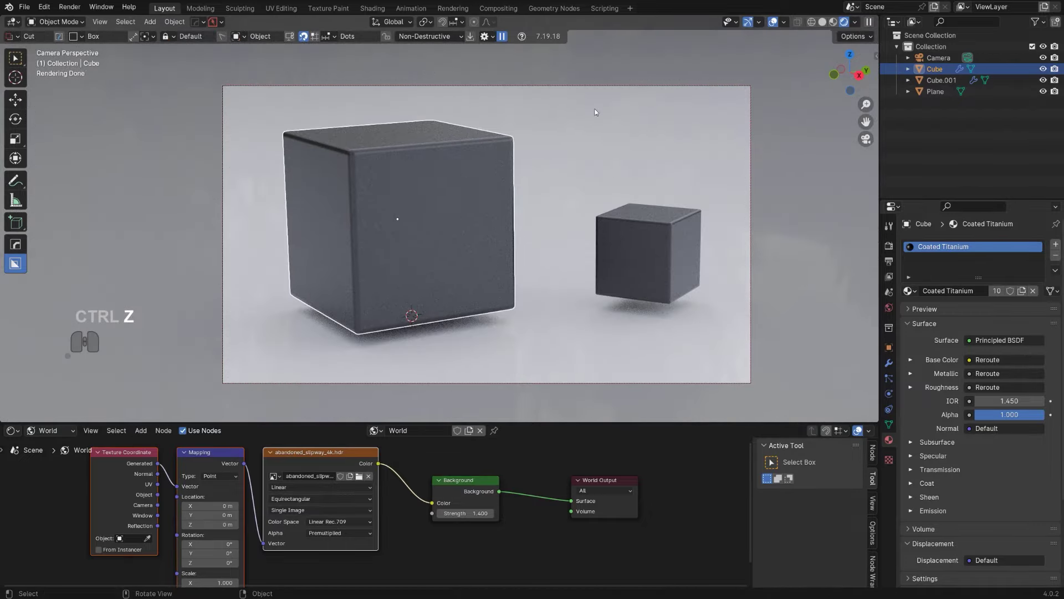
- Try moving the small cube close to the large cube's right side twice, reverting its position each time
click(681, 256)
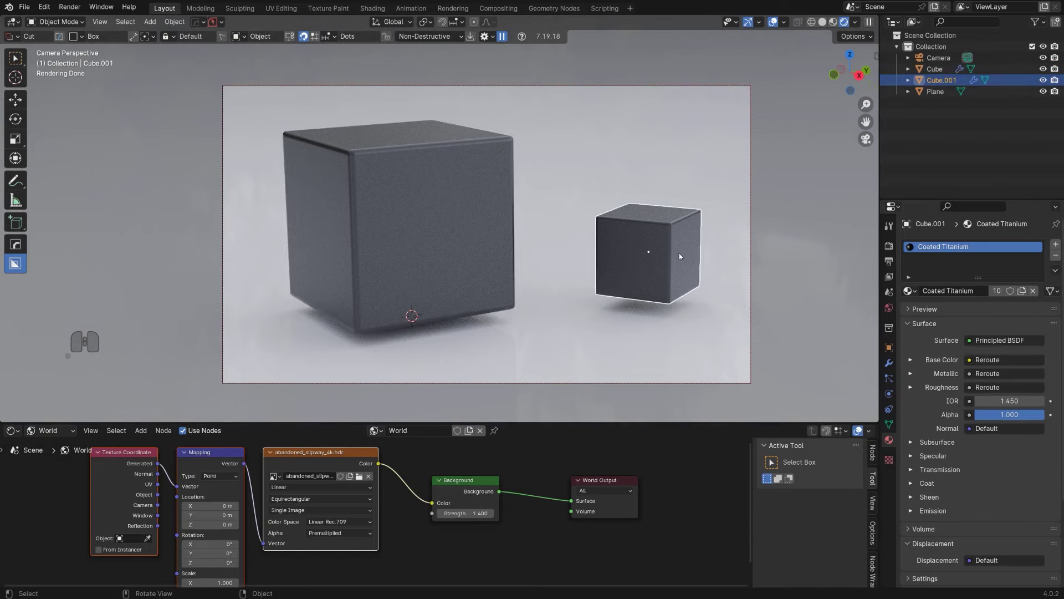
key(g)
click(626, 243)
click(692, 393)
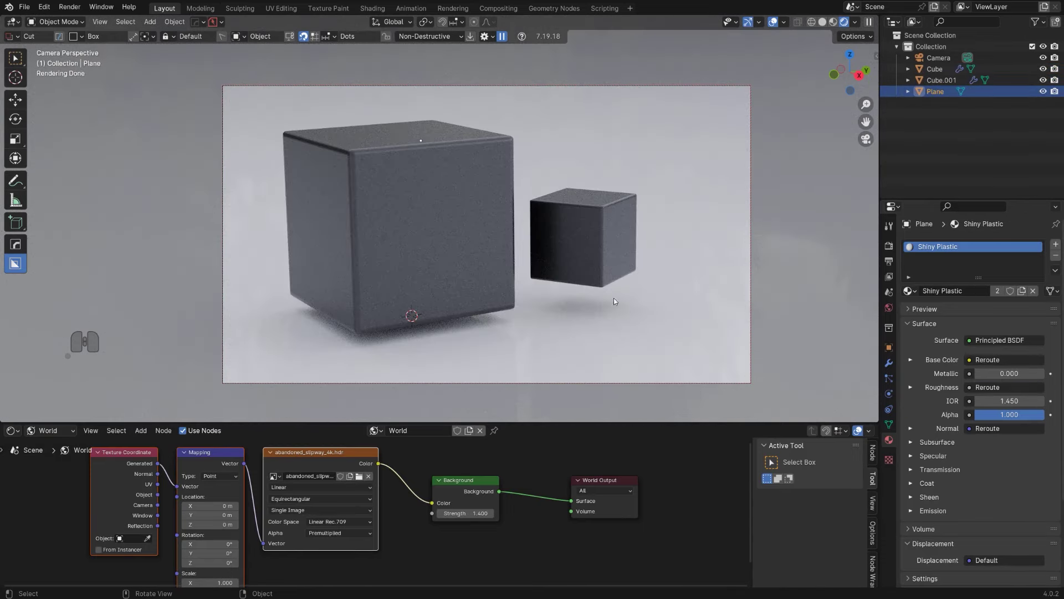
click(617, 238)
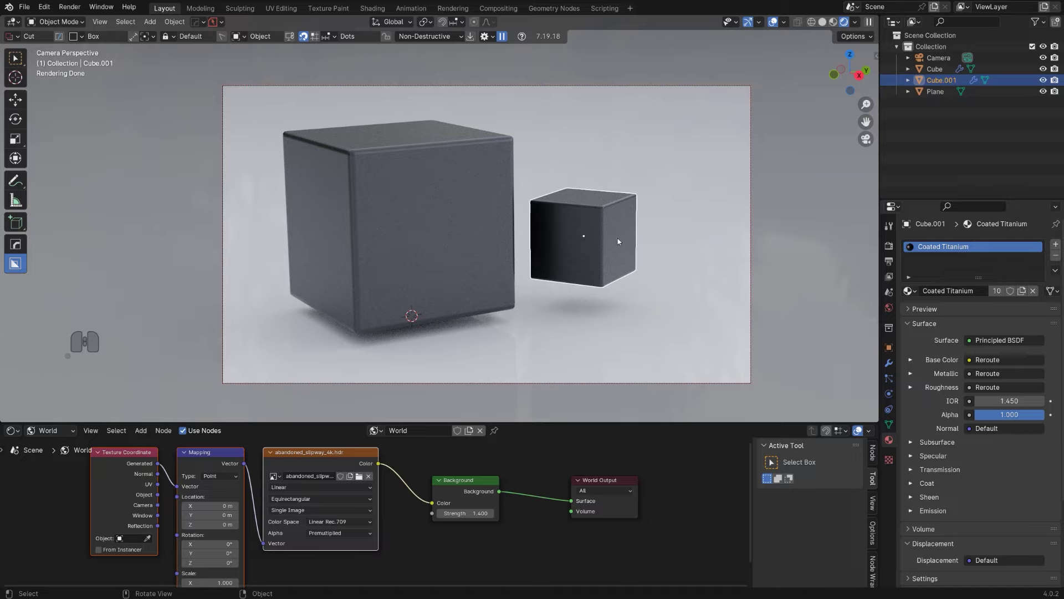
key(ctrl+z)
key(ctrl+z)
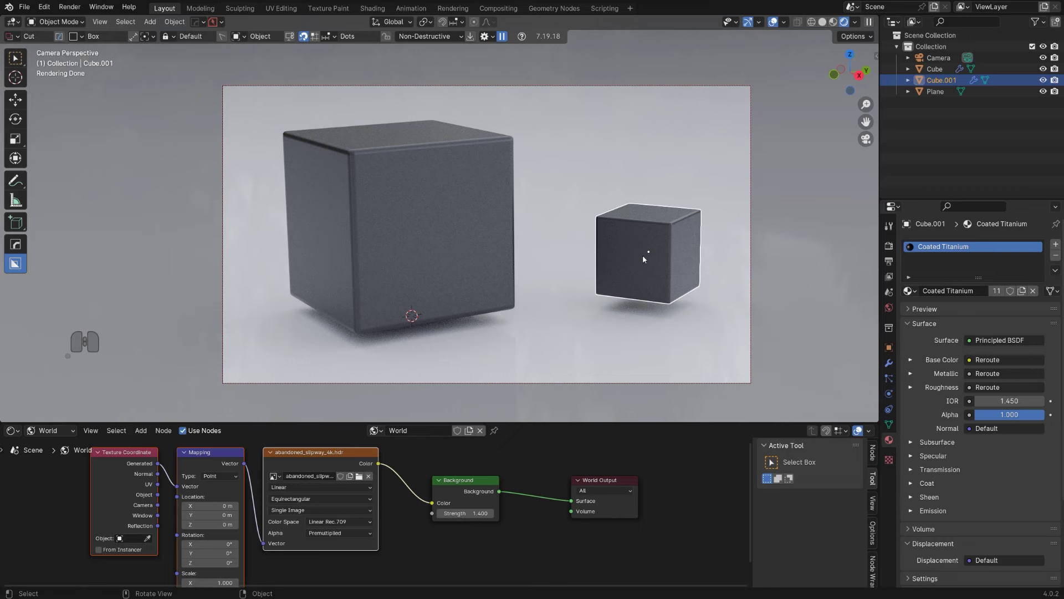
key(g)
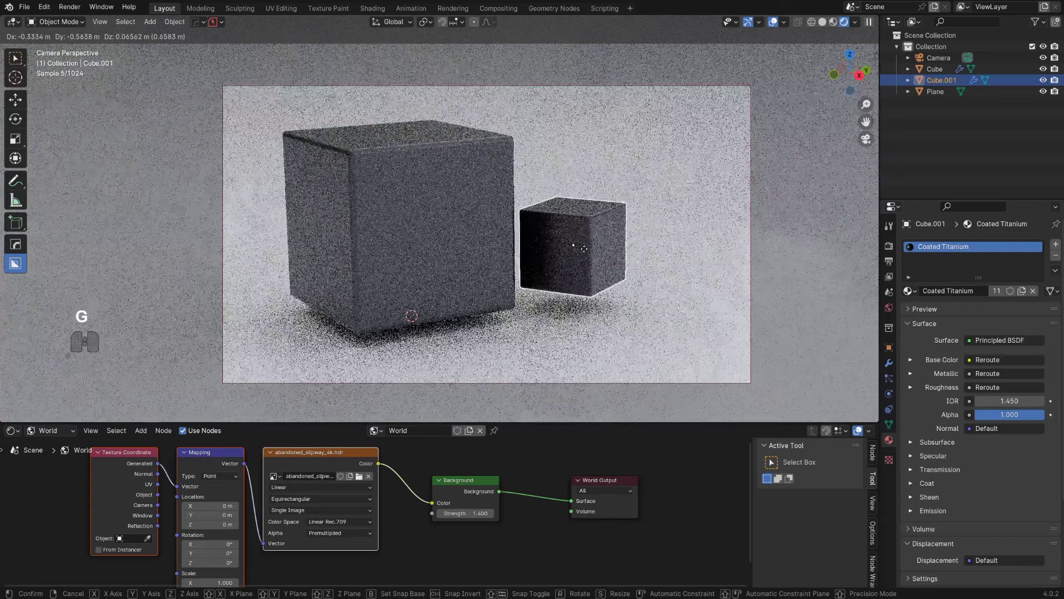
right_click(584, 249)
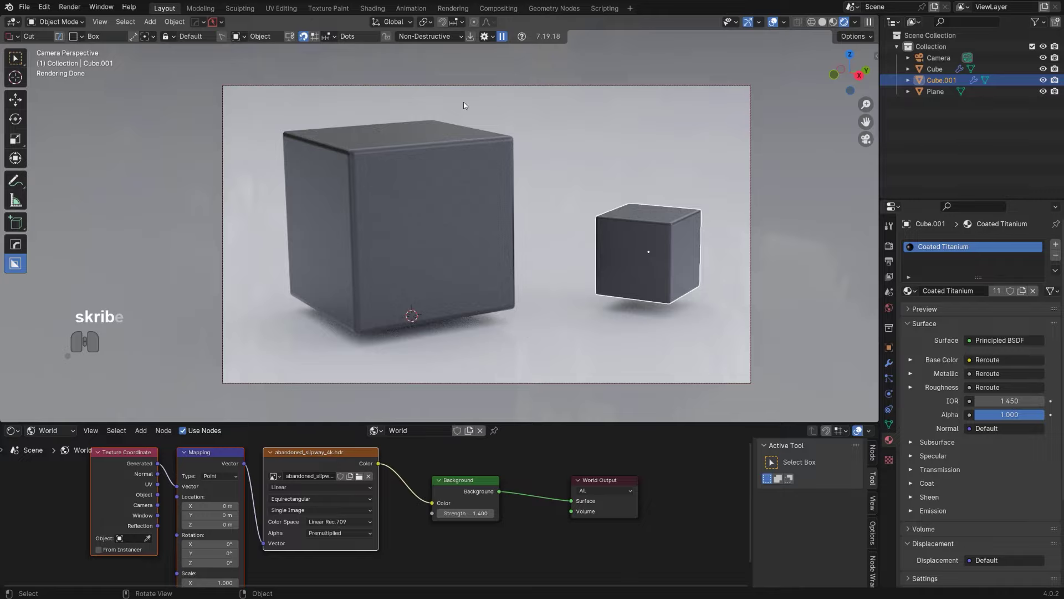
- Pan the locked camera vertically so that both cubes sit around the middle height of the frame with space above and below
shift+middle_drag(490, 140, 493, 168)
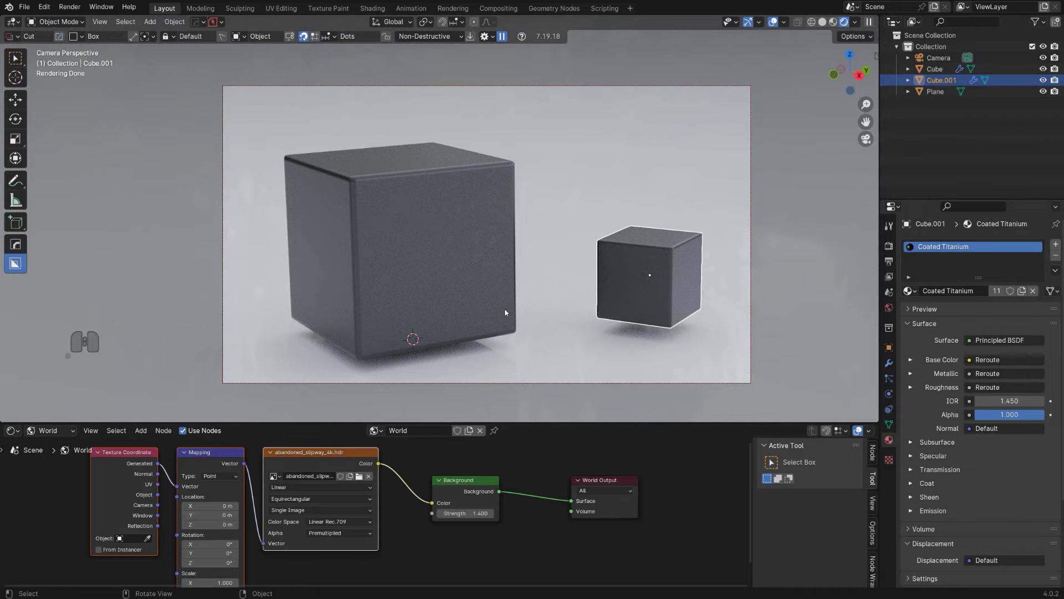
shift+middle_drag(505, 308, 503, 277)
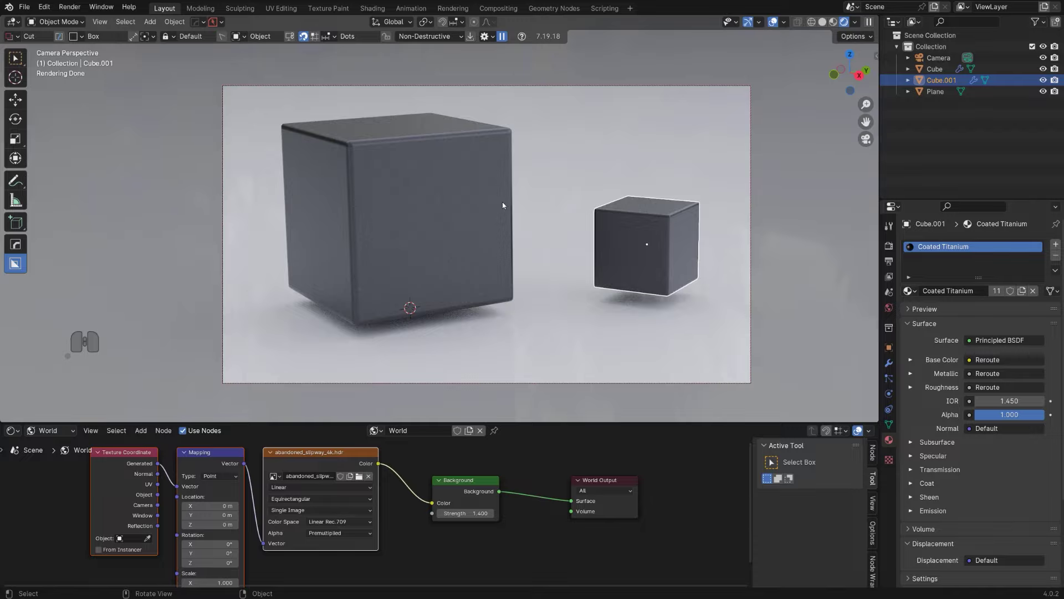
mouse_move(482, 186)
shift+middle_down()
mouse_move(476, 222)
mouse_move(484, 184)
shift+middle_up()
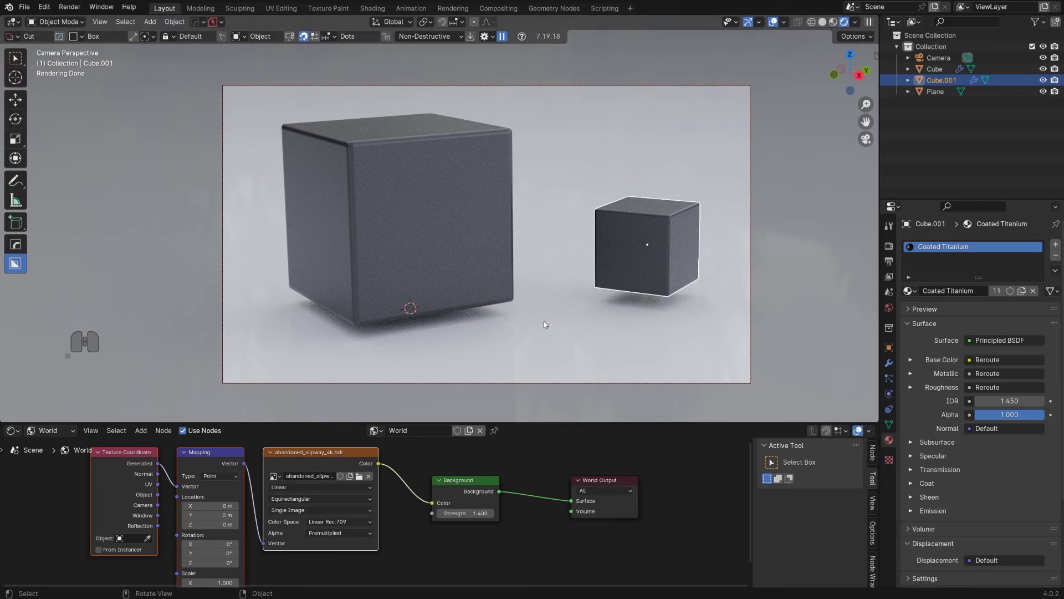
shift+middle_drag(520, 228, 520, 231)
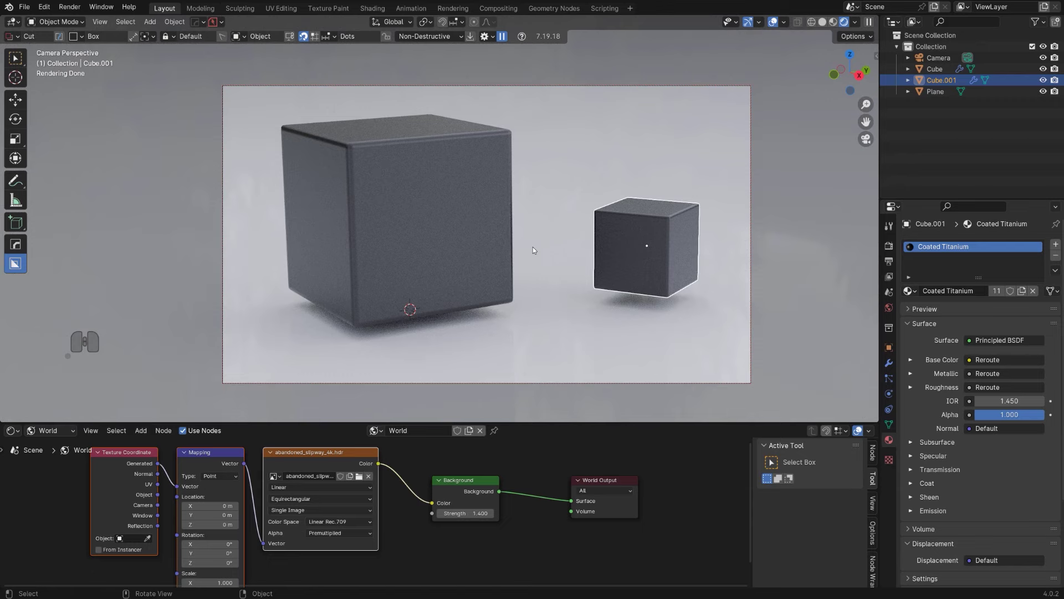
key(Page_Down)
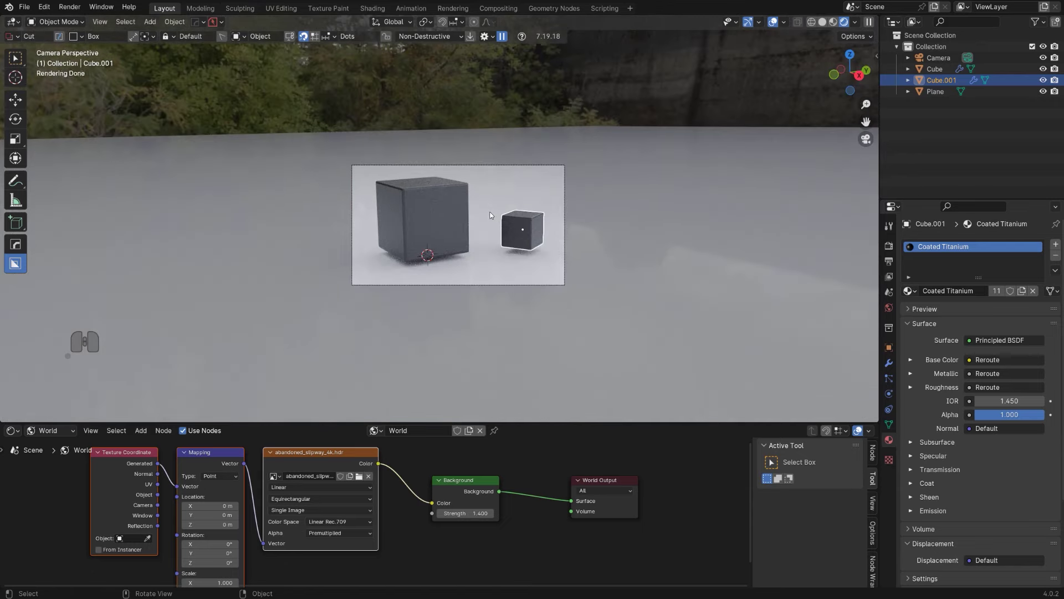
- Scale the ground plane down in two passes, keeping its edges outside the camera frame around both cubes
click(767, 283)
scroll(768, 289, down, 2)
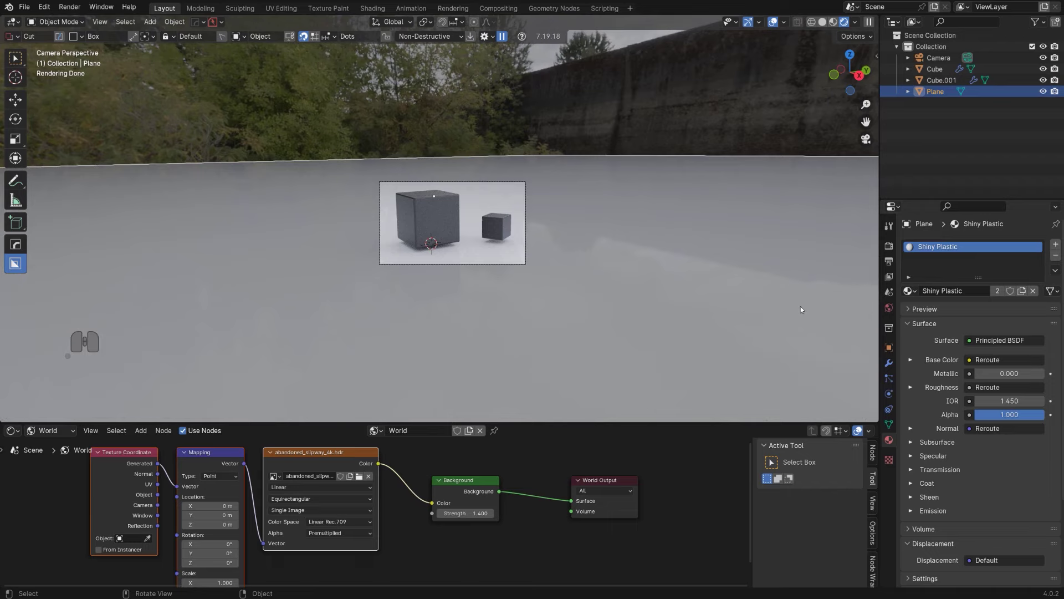
key(s)
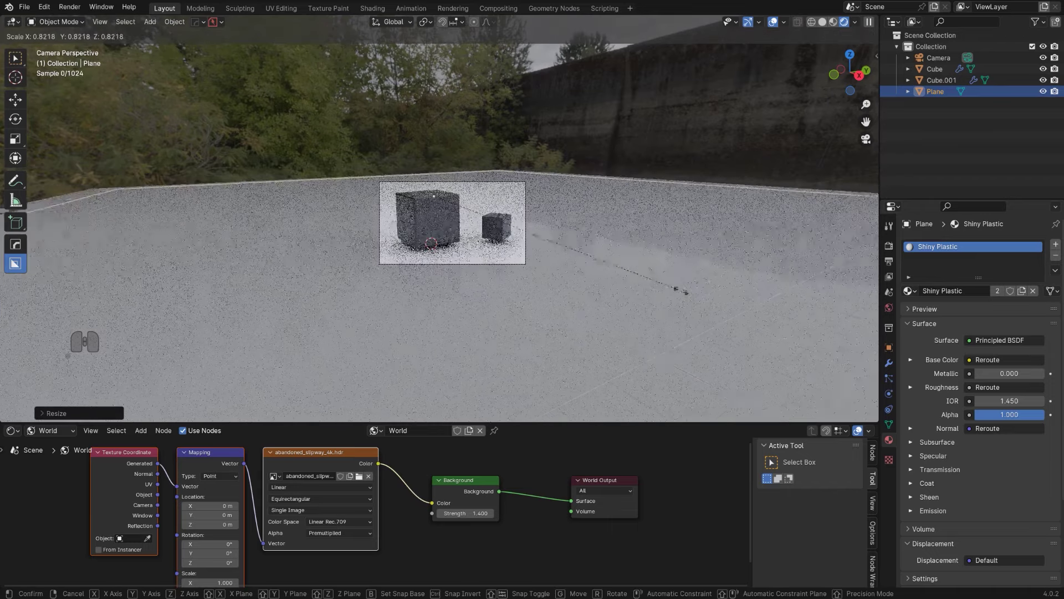
click(594, 256)
key(s)
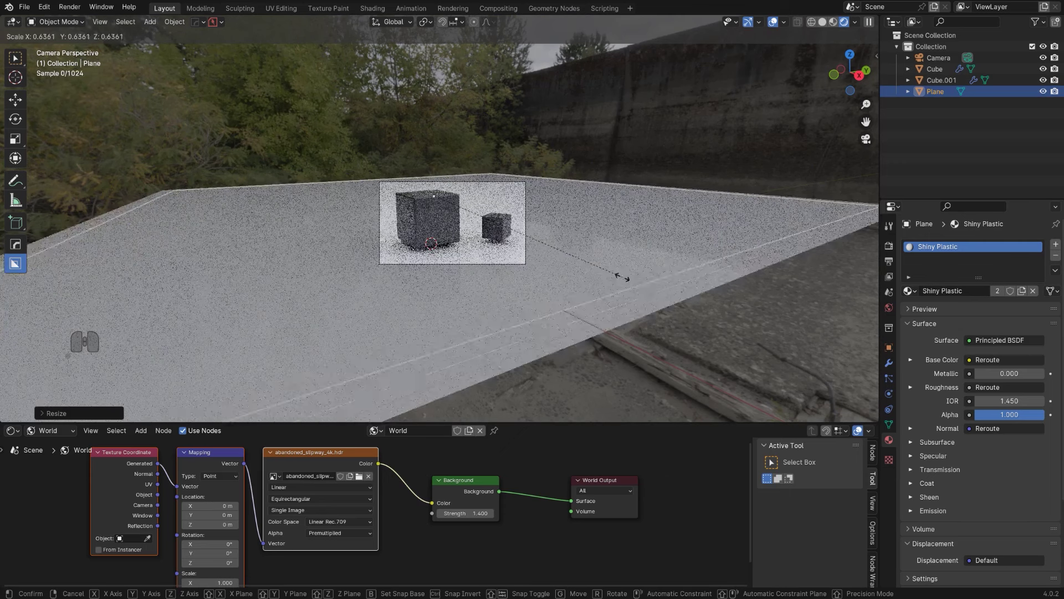
click(601, 266)
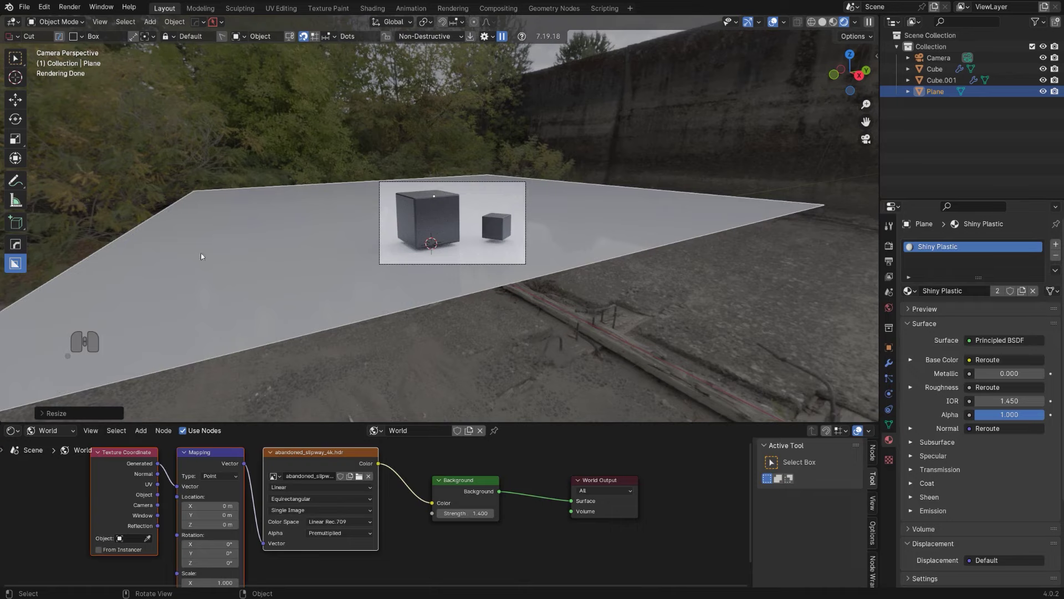
scroll(380, 235, up, 3)
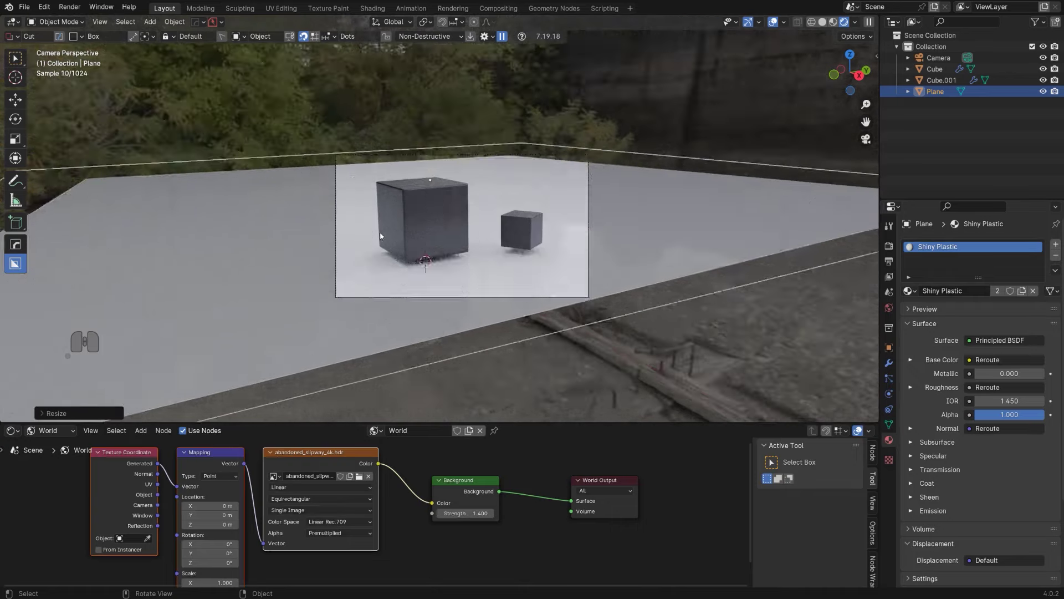
scroll(380, 231, up, 1)
scroll(377, 252, up, 3)
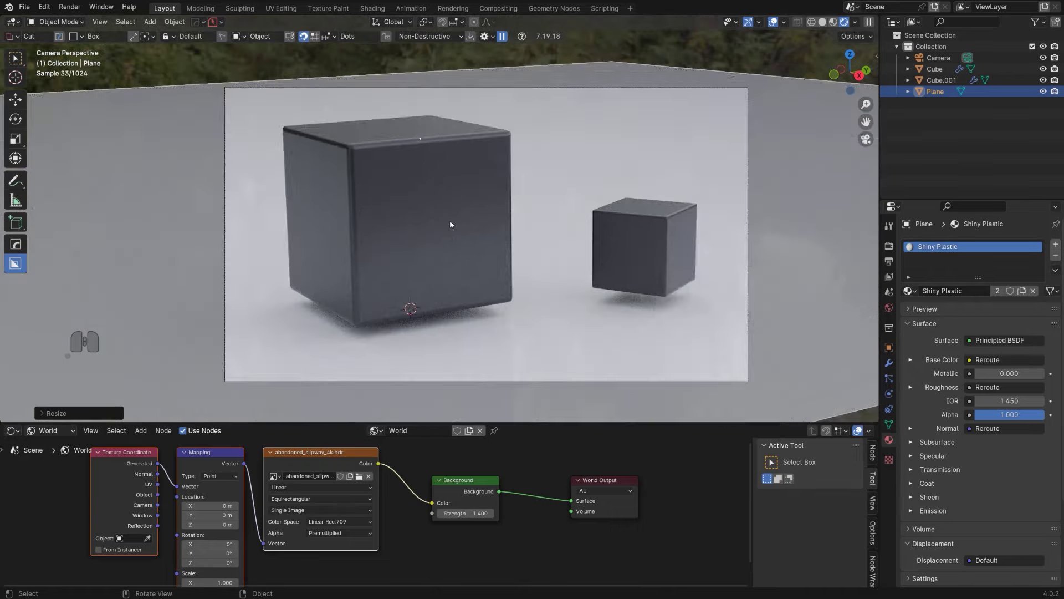
scroll(450, 225, down, 4)
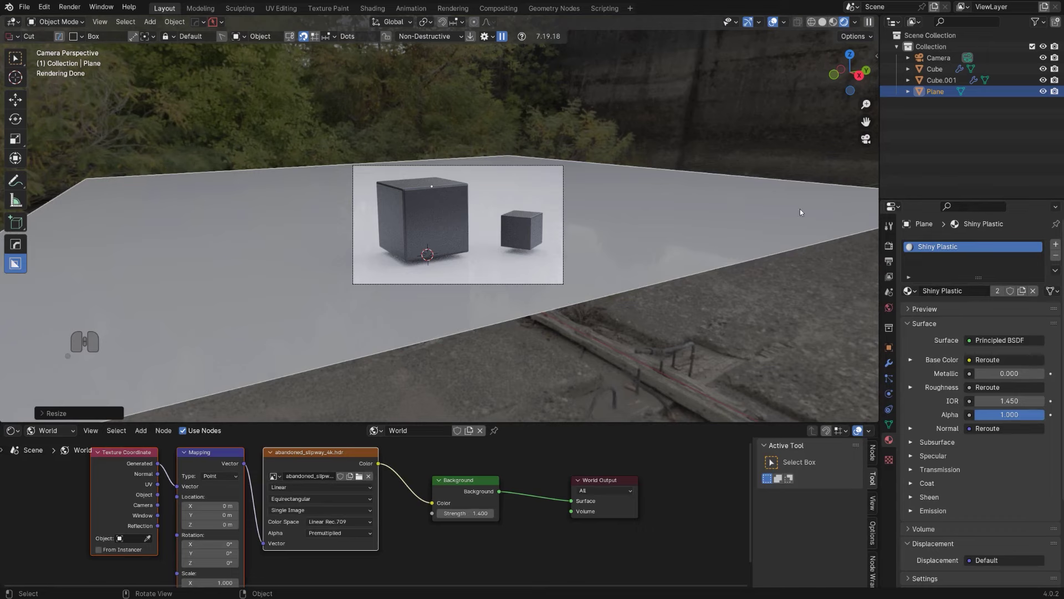
- Scale the plane down further and slide it horizontally toward the camera, locking its height, so it lies beneath both cubes
key(s)
click(582, 184)
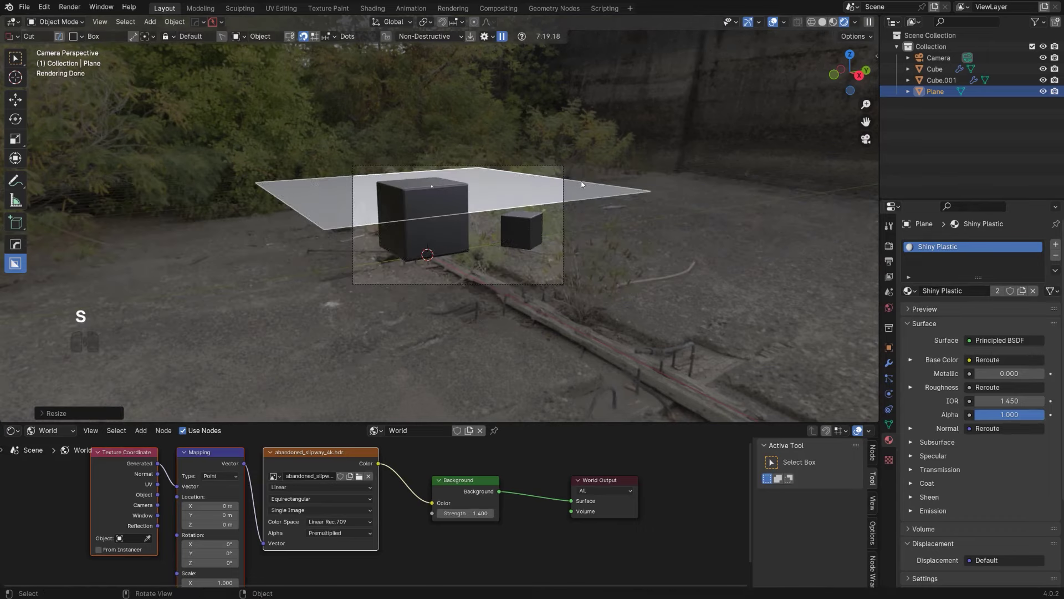
key(g)
key(shift+z)
click(598, 230)
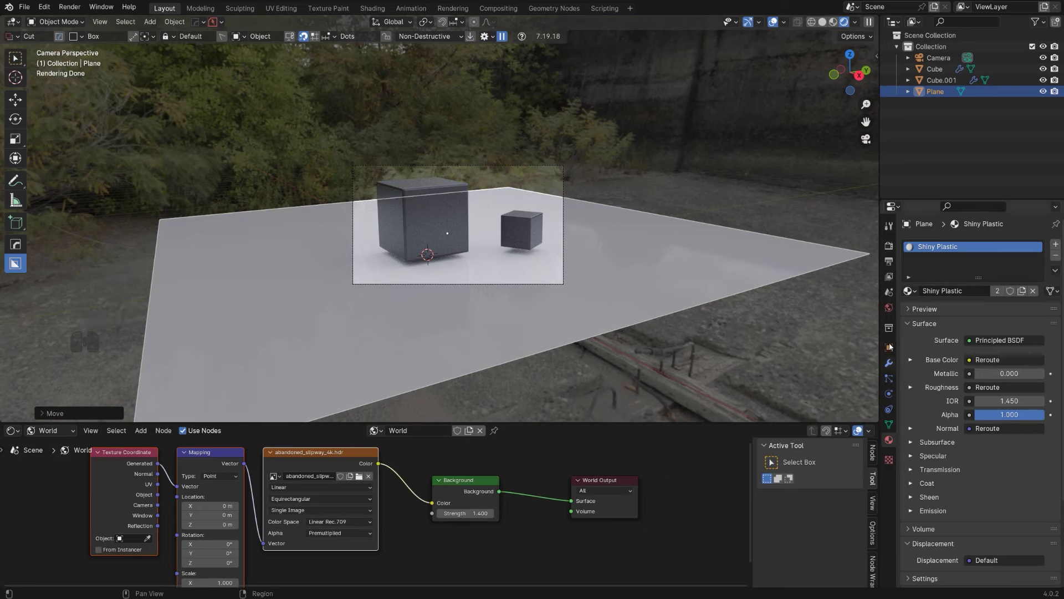
- Enable the transparent film background in the Cycles render settings
click(889, 261)
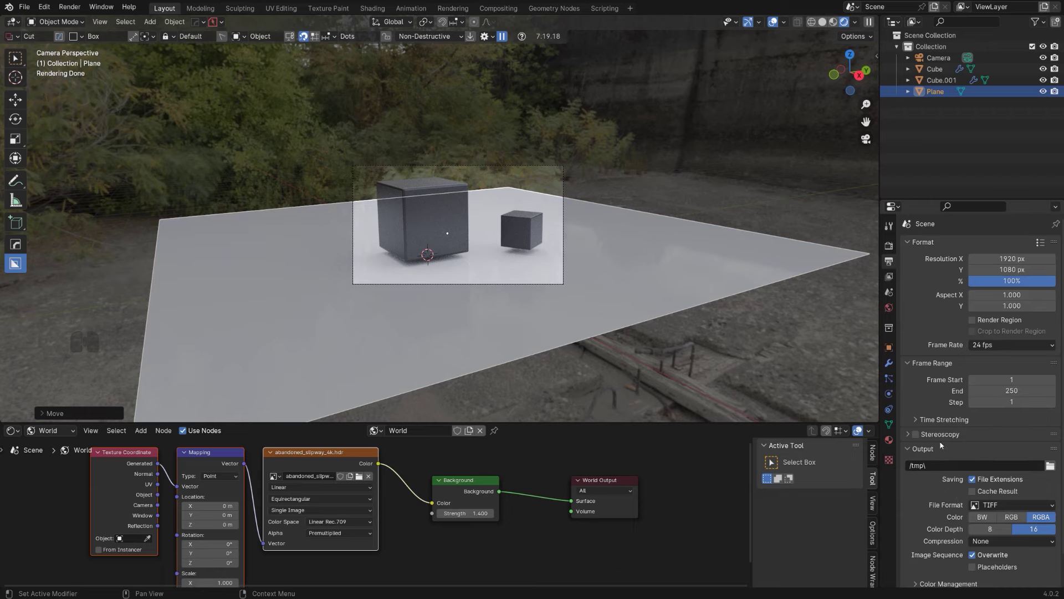
scroll(936, 457, down, 3)
click(888, 246)
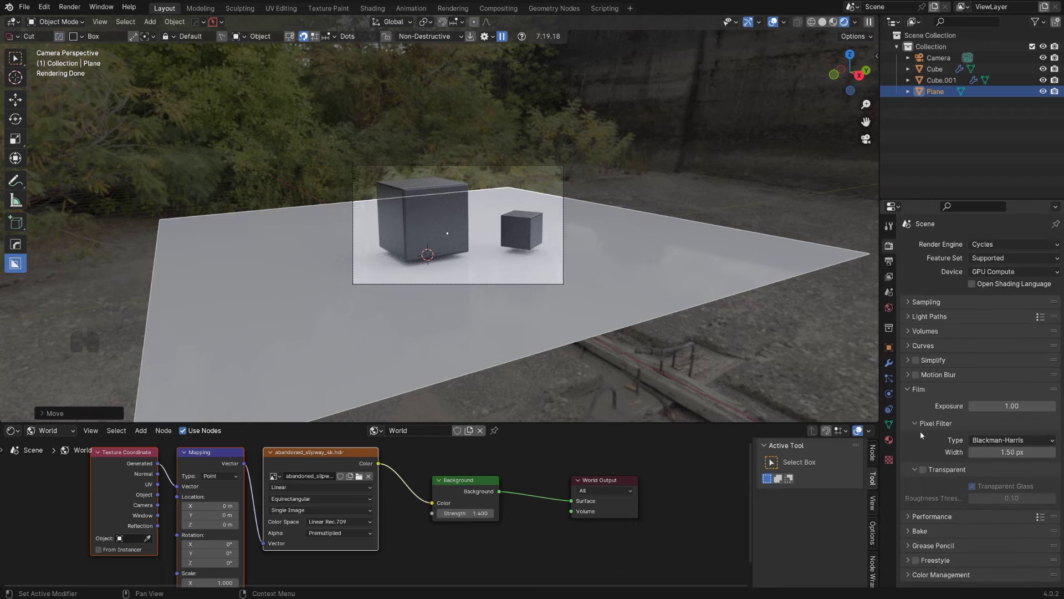
click(923, 470)
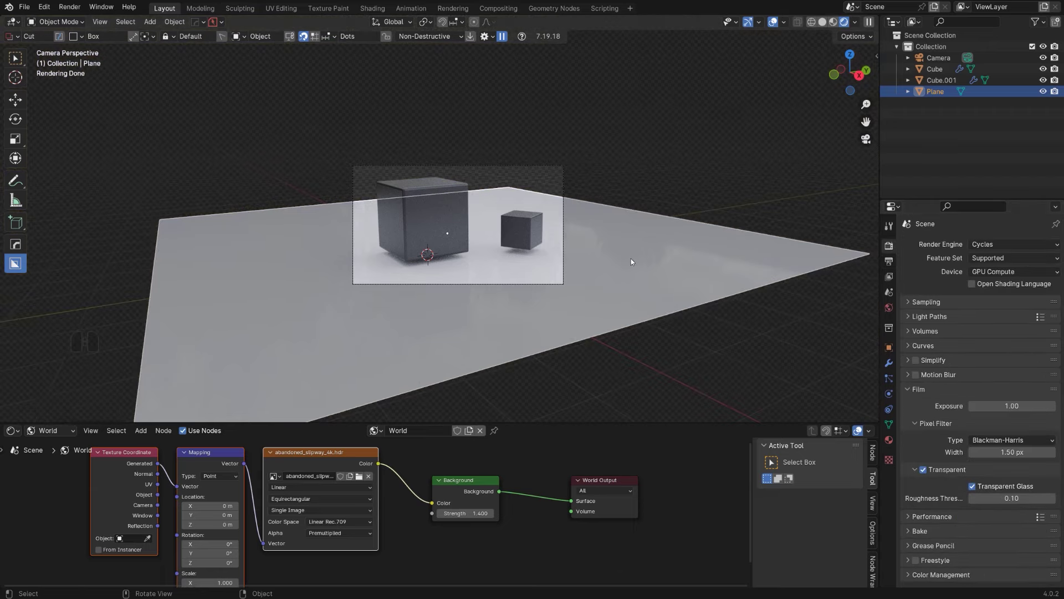
- Rotate the plane about Z until its rear edge runs parallel to the camera frame, and narrow it along Y
key(r)
key(z)
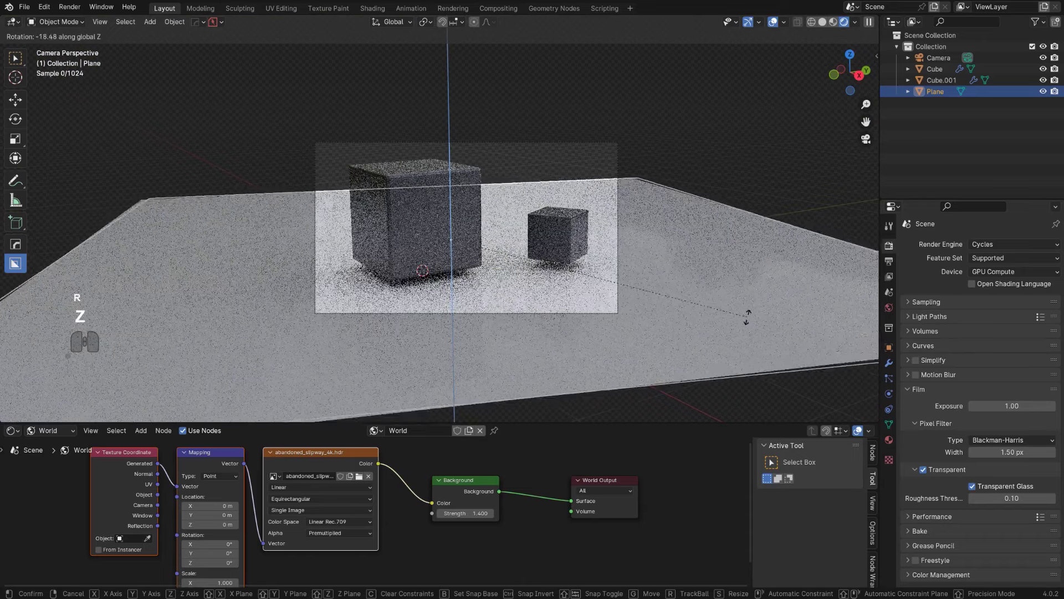
click(692, 364)
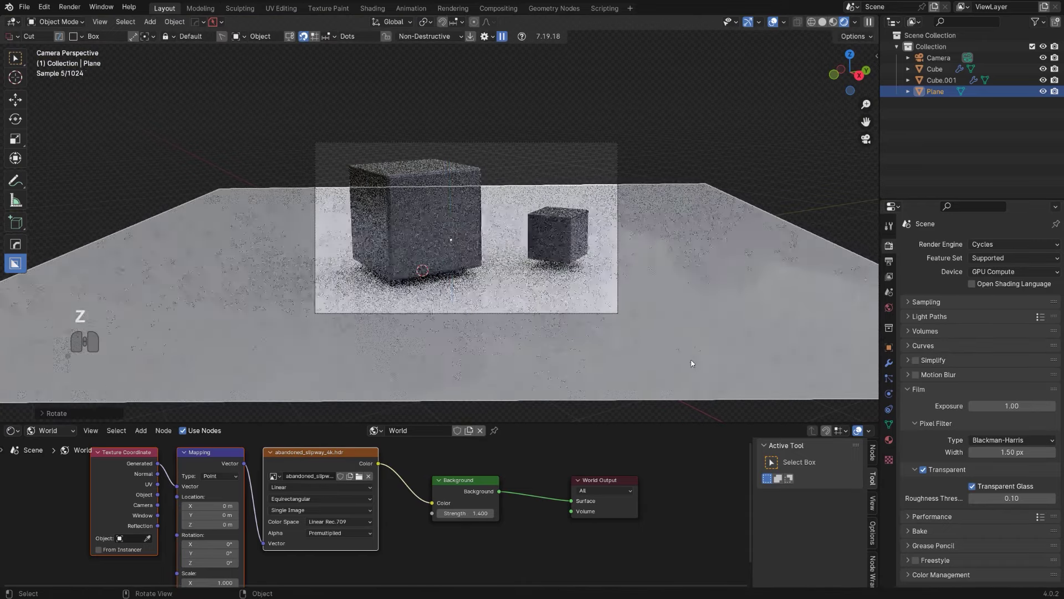
key(s)
key(x)
key(y)
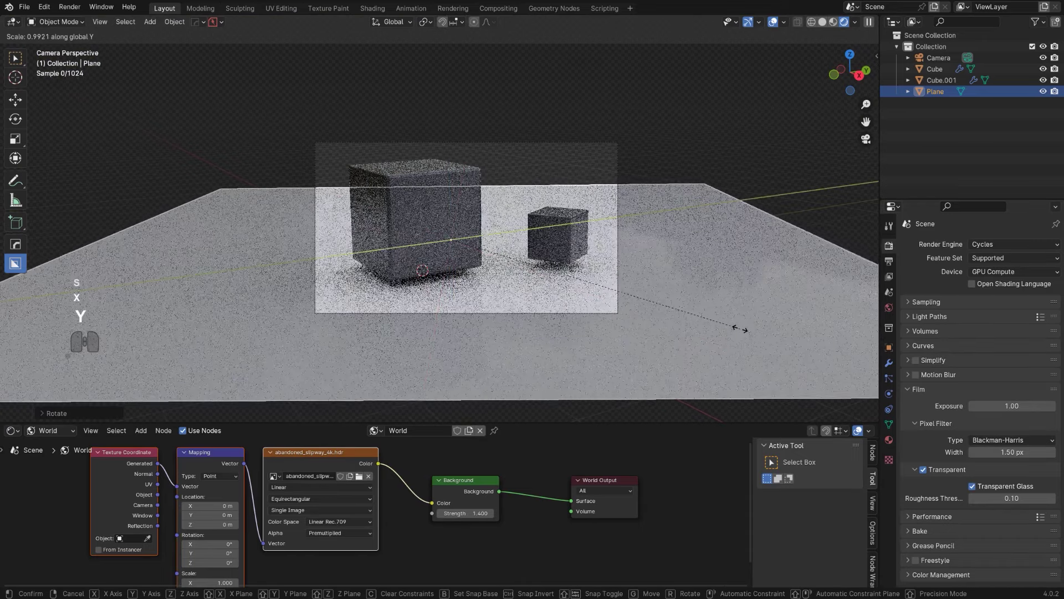
click(646, 282)
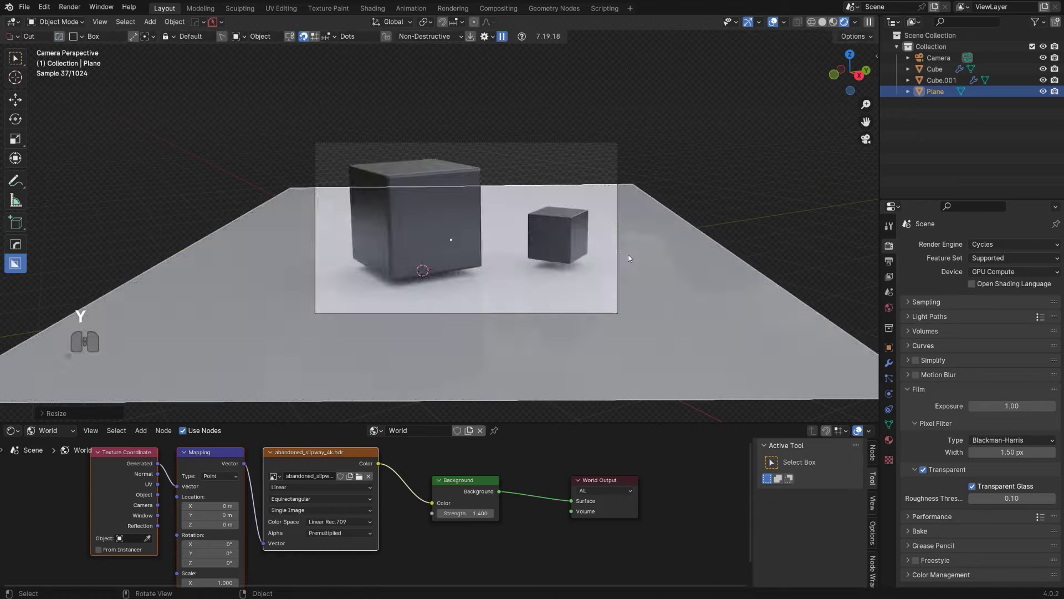
- Extrude the plane's rear edge, farthest from the camera, straight up along Z to form a tall back wall
middle_drag(521, 212, 643, 222)
scroll(550, 219, down, 7)
middle_drag(543, 216, 460, 265)
scroll(443, 215, up, 3)
key(Tab)
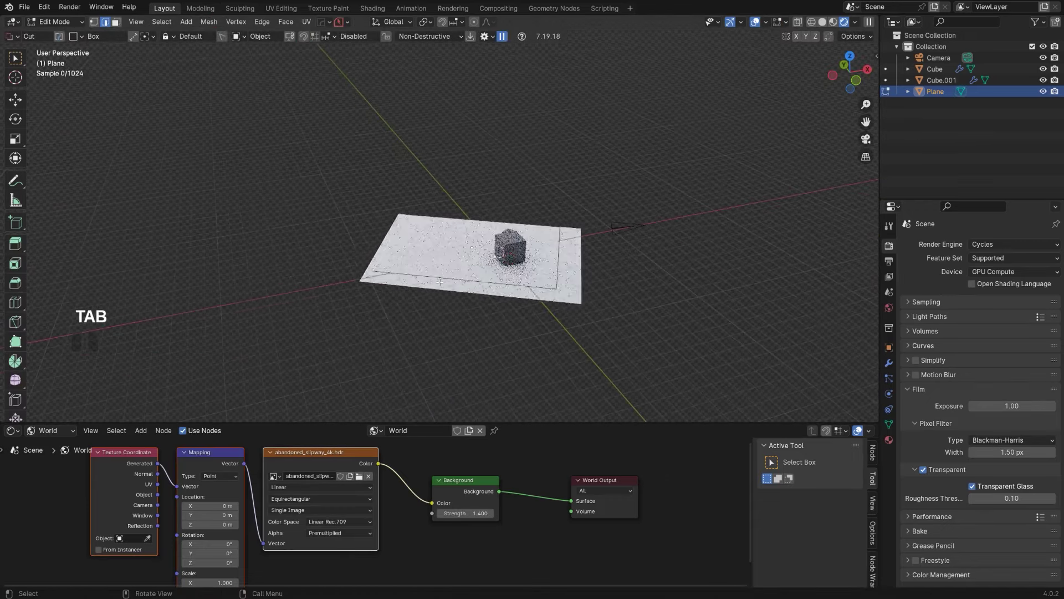
scroll(367, 250, down, 2)
key(e)
key(z)
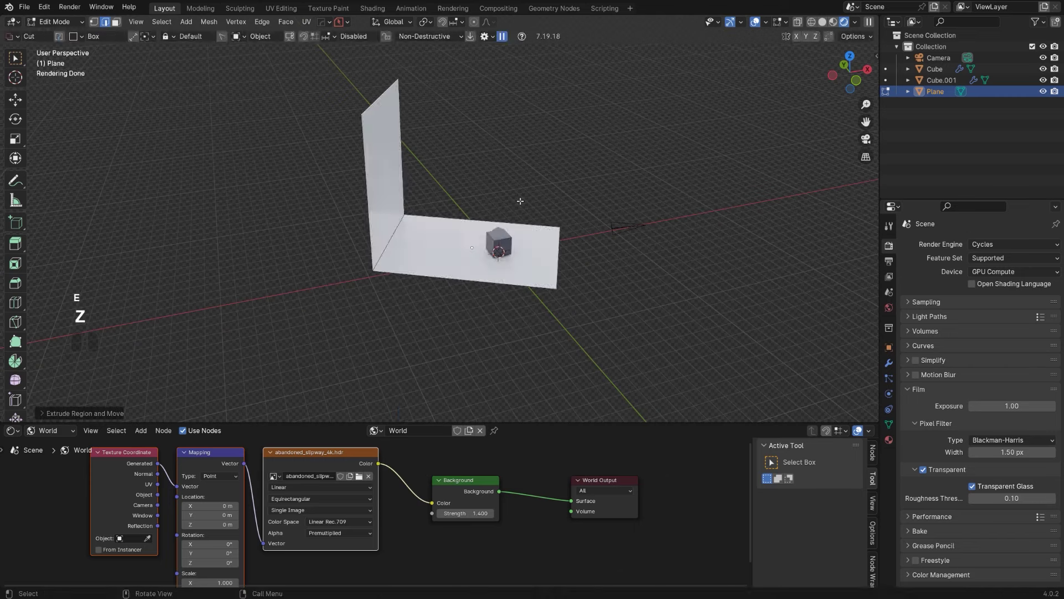
click(518, 199)
- Move the wall's upper edge backward along the local X axis, away from the cubes, so the wall becomes a long slope
key(g)
key(x)
key(x)
click(316, 214)
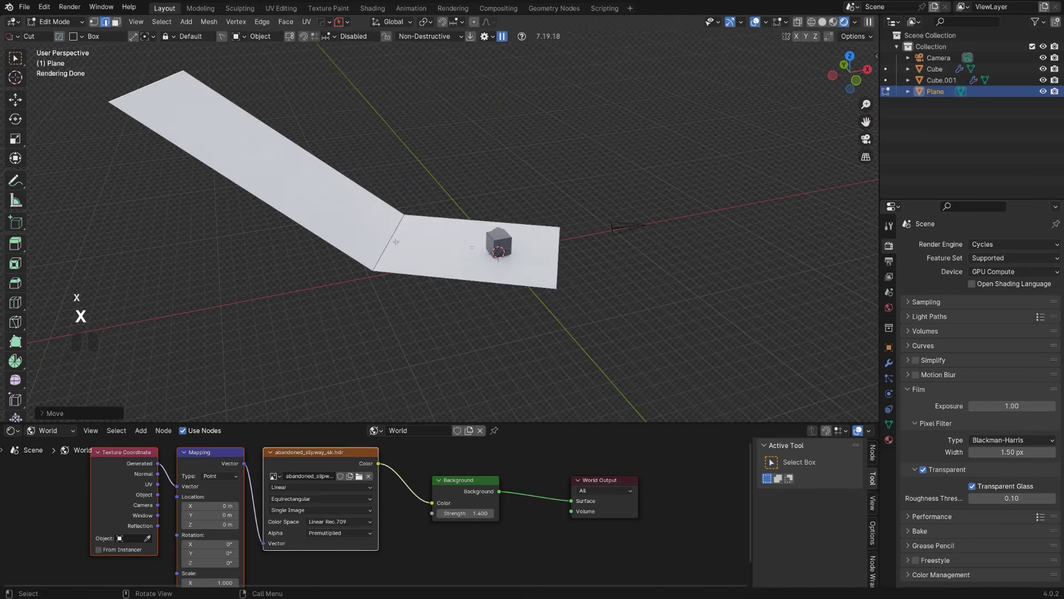
- Bevel the crease between the floor and the sloped wall about 1 m wide with 26 segments, and return to Object Mode
key(ctrl+b)
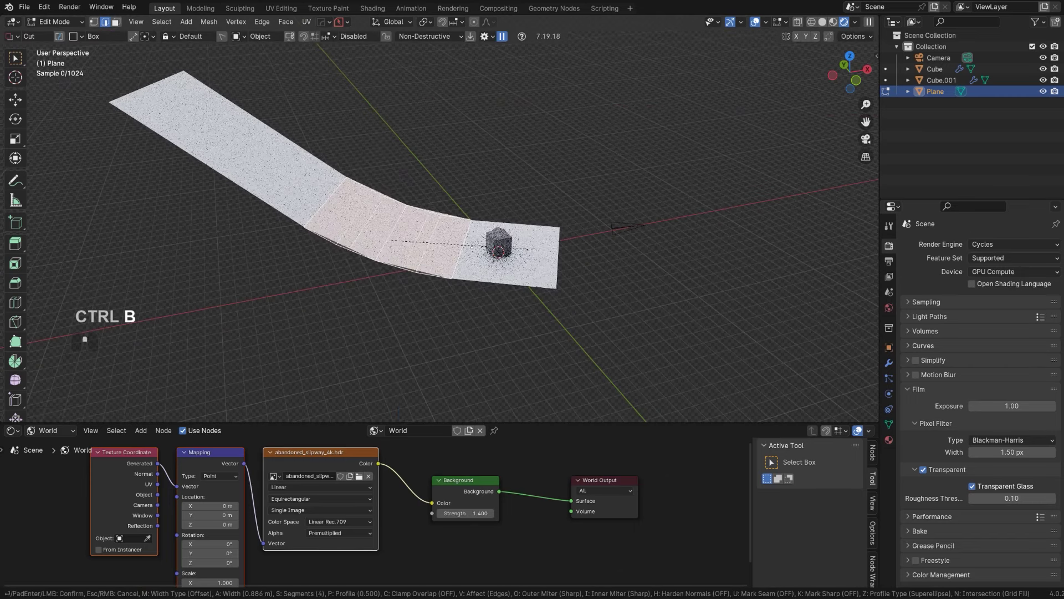
scroll(529, 247, up, 20)
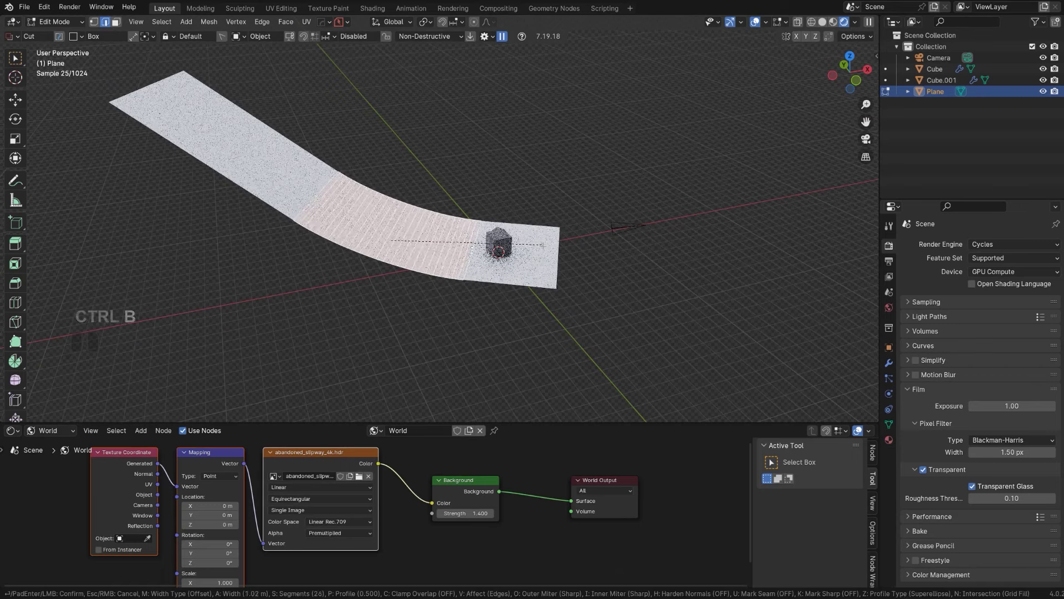
click(541, 244)
right_click(507, 249)
key(Tab)
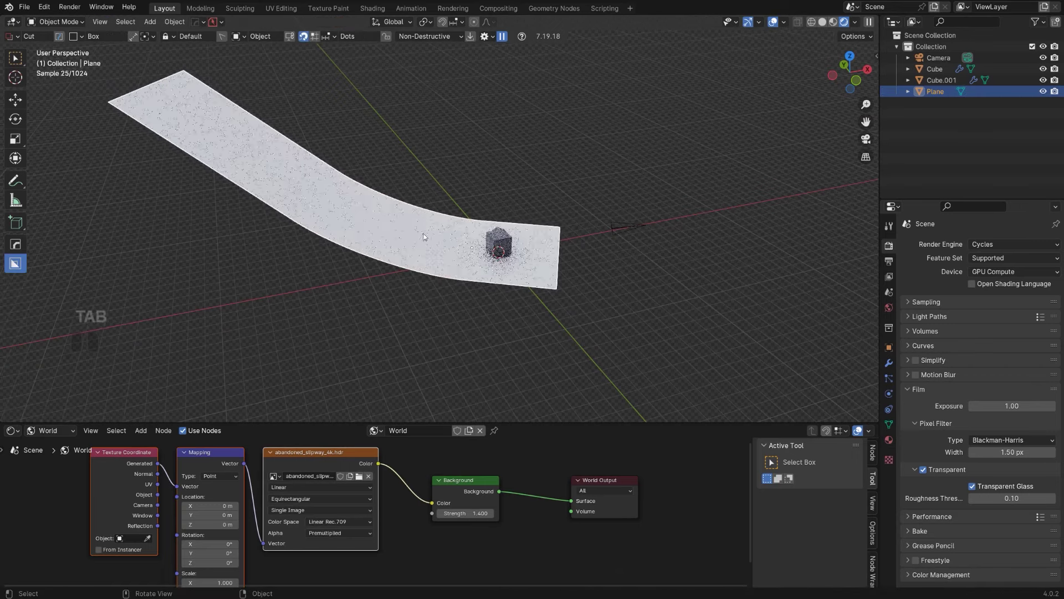
- Apply Hard Ops Sharpen to the curved backdrop and check how it looks behind both cubes through the camera
key(q)
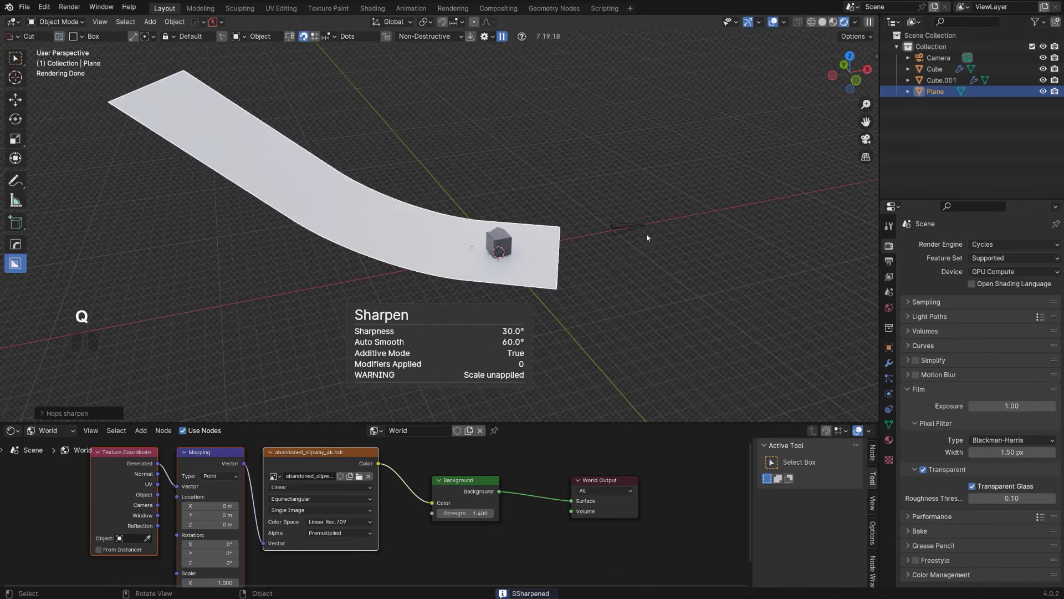
key(KP_0)
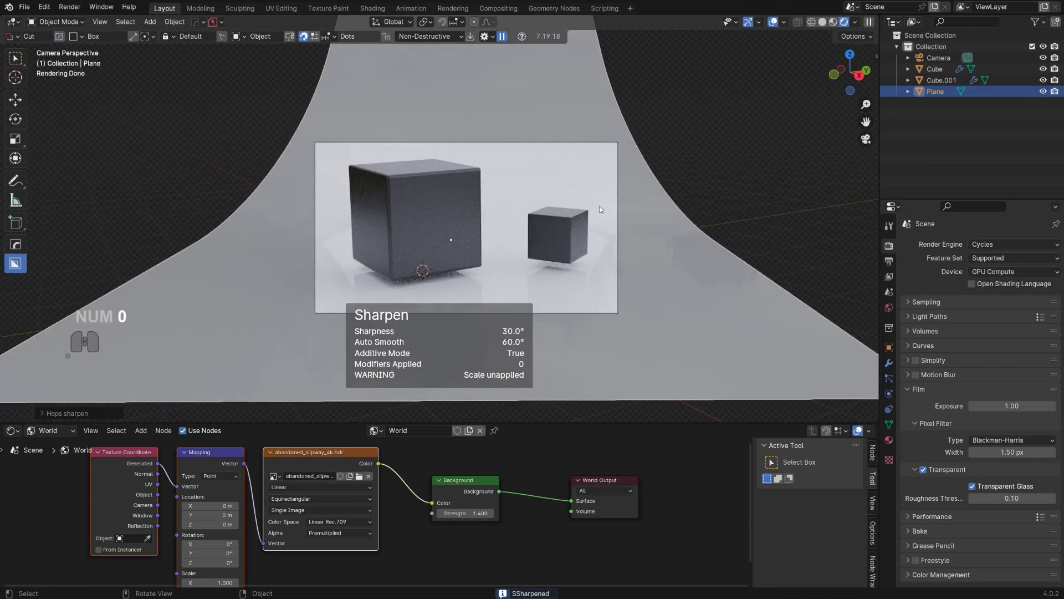
scroll(600, 209, up, 1)
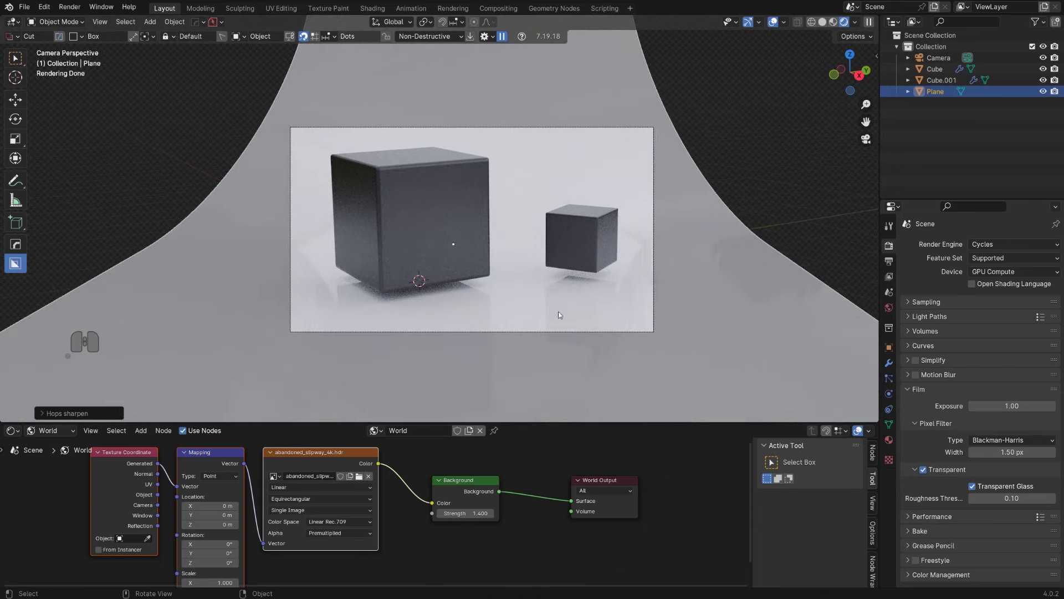
scroll(520, 157, down, 5)
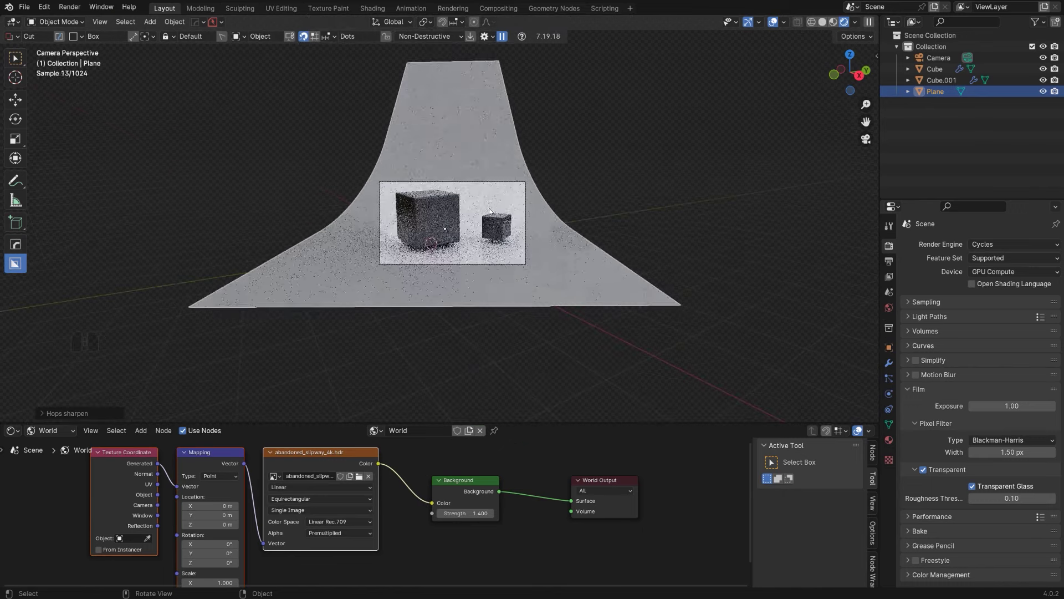
scroll(477, 194, up, 3)
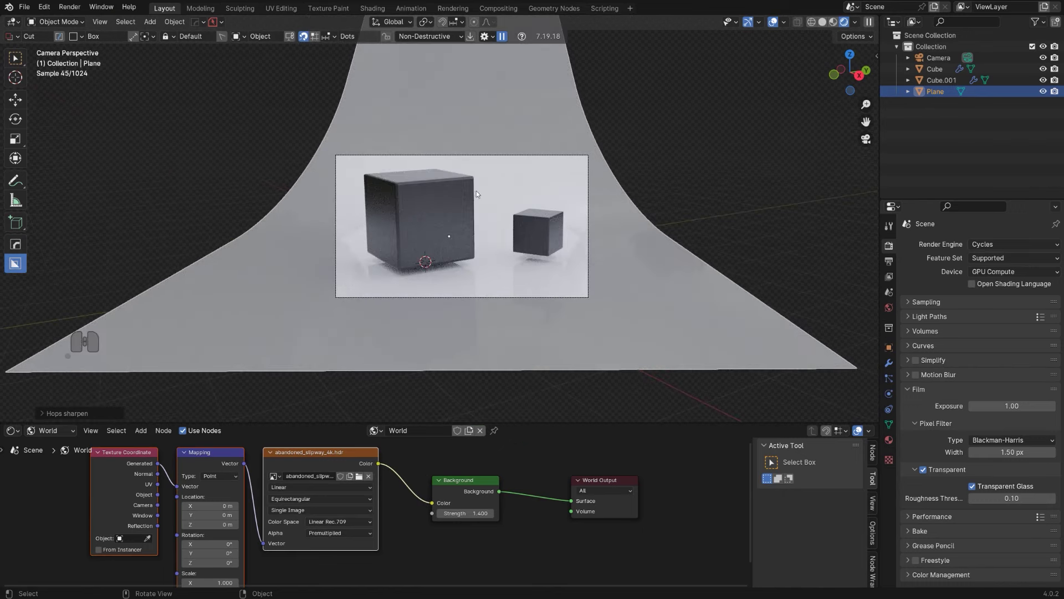
scroll(513, 163, up, 2)
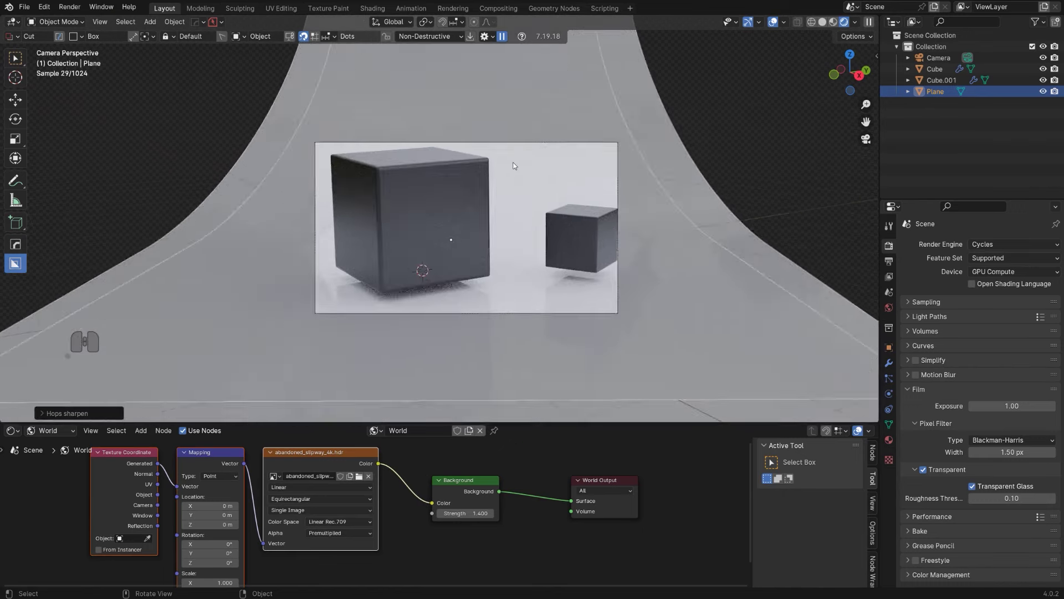
scroll(523, 171, down, 1)
scroll(535, 190, up, 1)
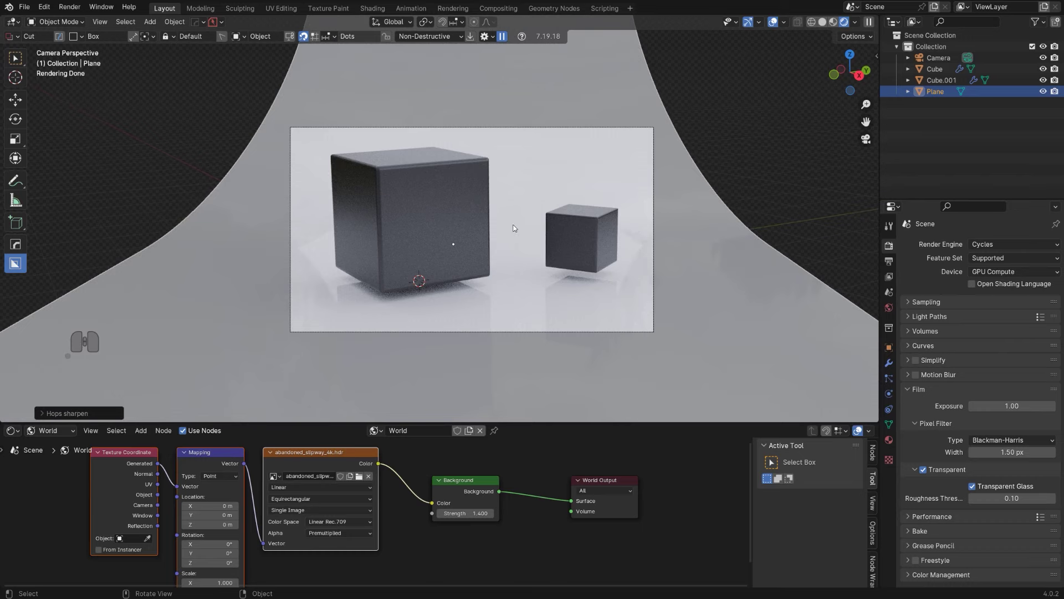
- Delete the backdrop's upper faces above the camera frame, keeping the curve just past the frame's upper edge, and return to Object Mode
scroll(515, 219, down, 1)
key(Tab)
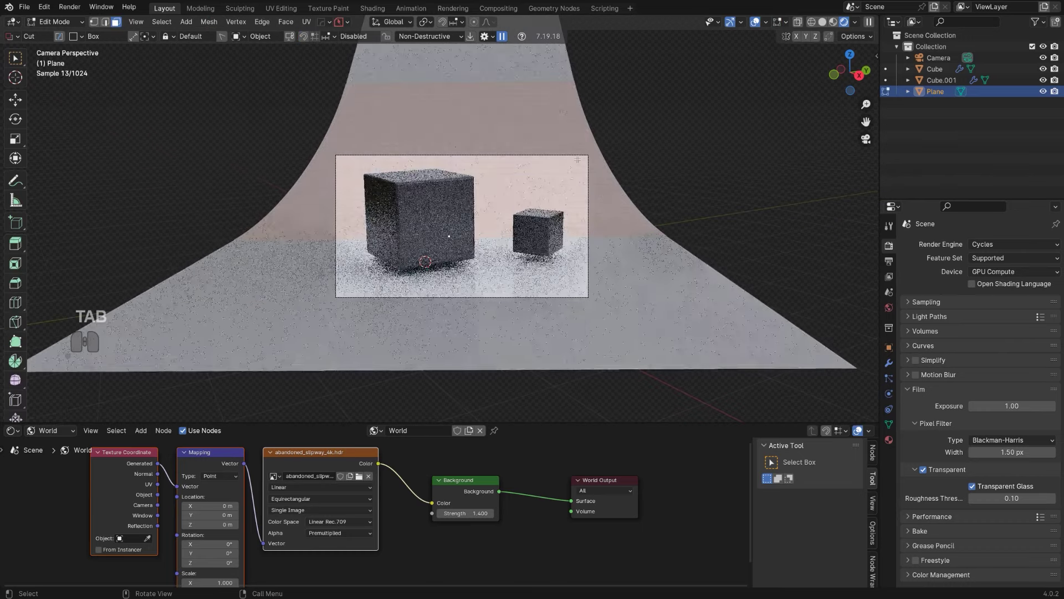
click(511, 135)
click(510, 148)
shift+click(483, 60)
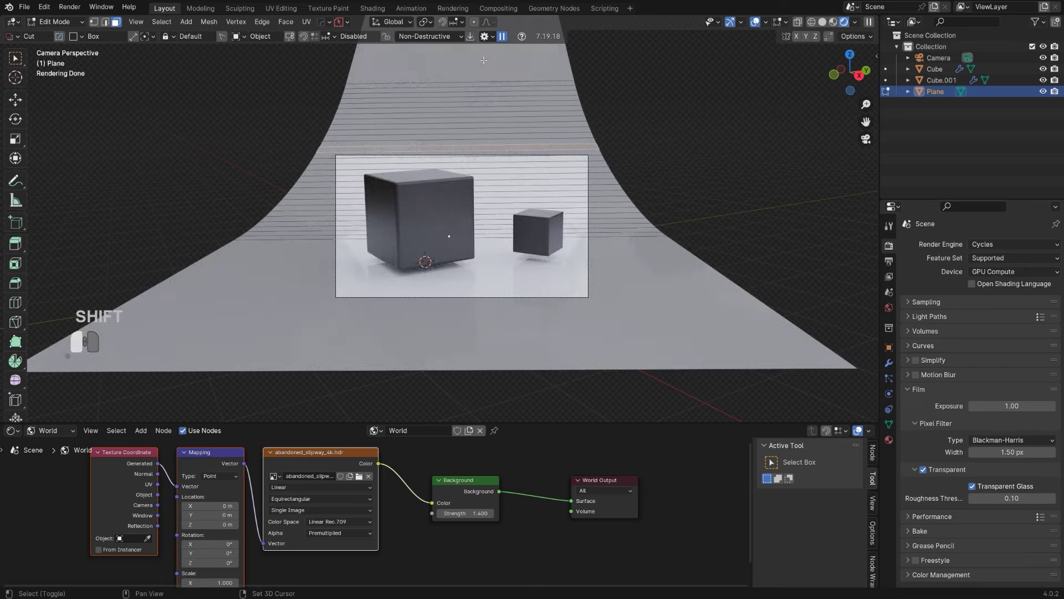
shift+click(476, 138)
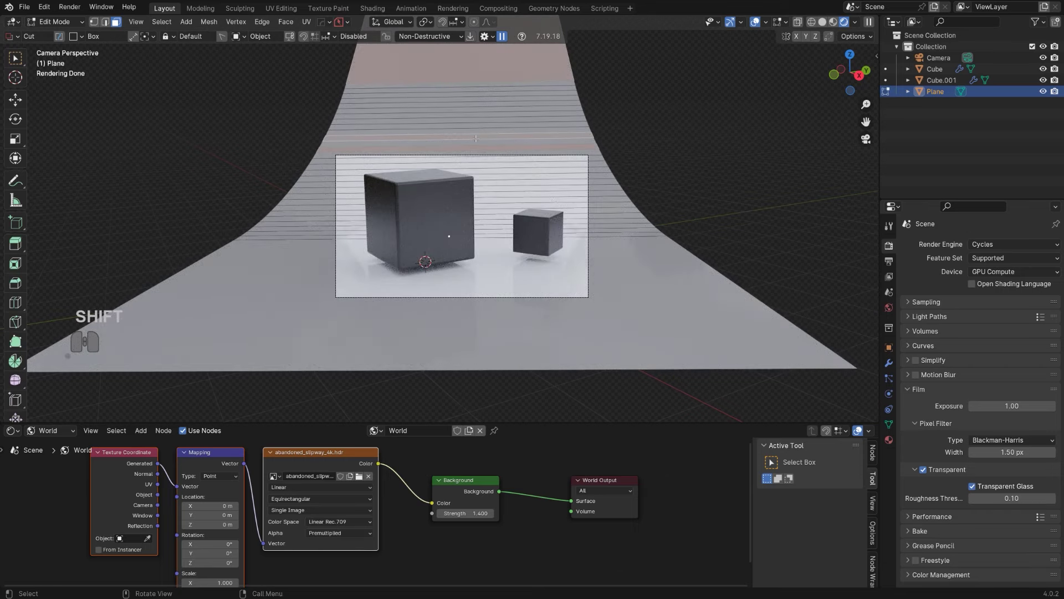
key(ctrl+z)
key(ctrl+z)
key(ctrl+z)
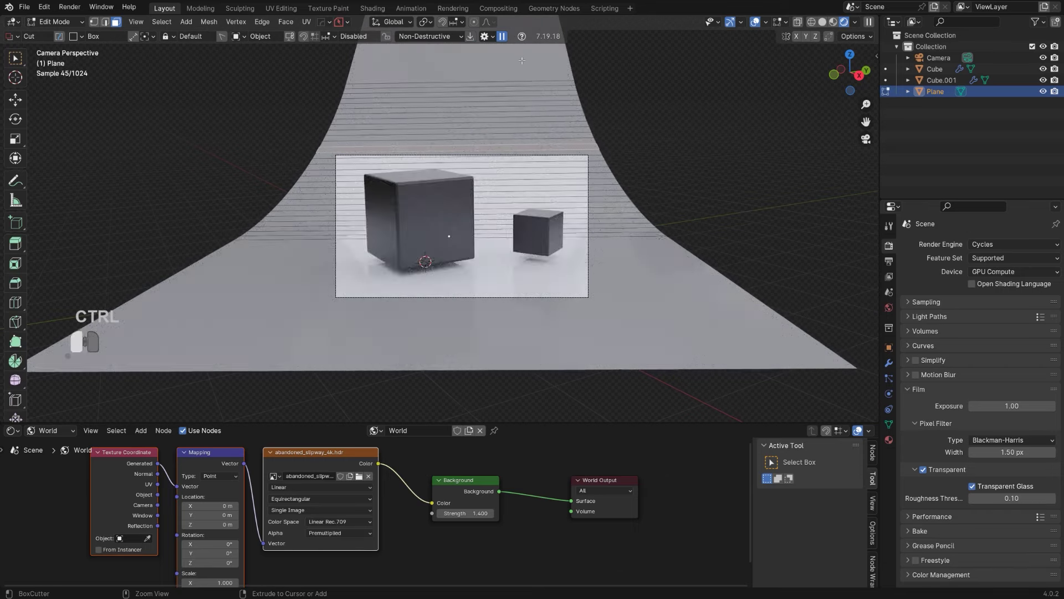
key(x)
click(659, 212)
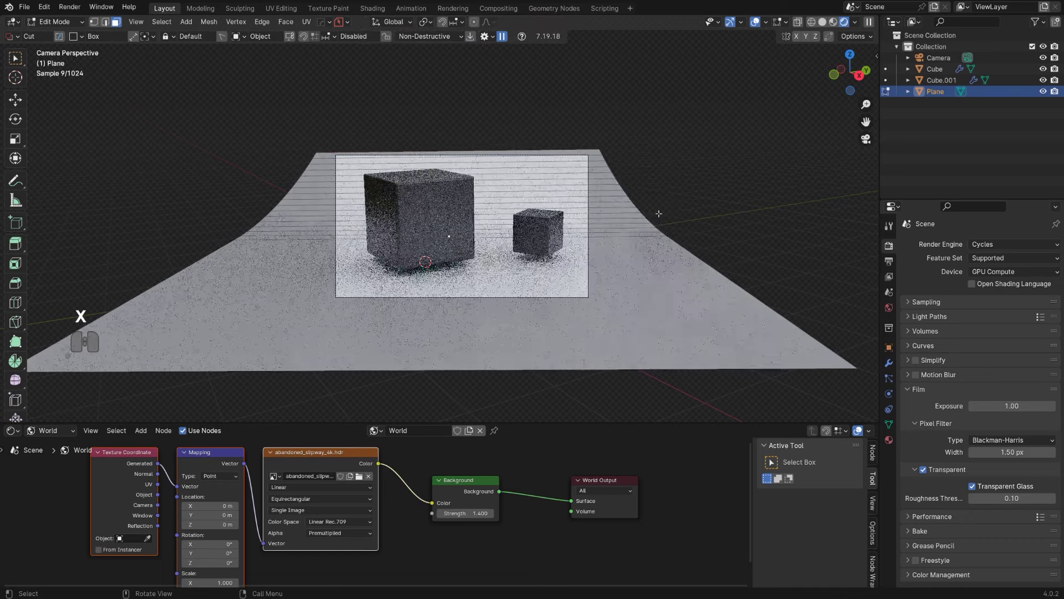
key(Tab)
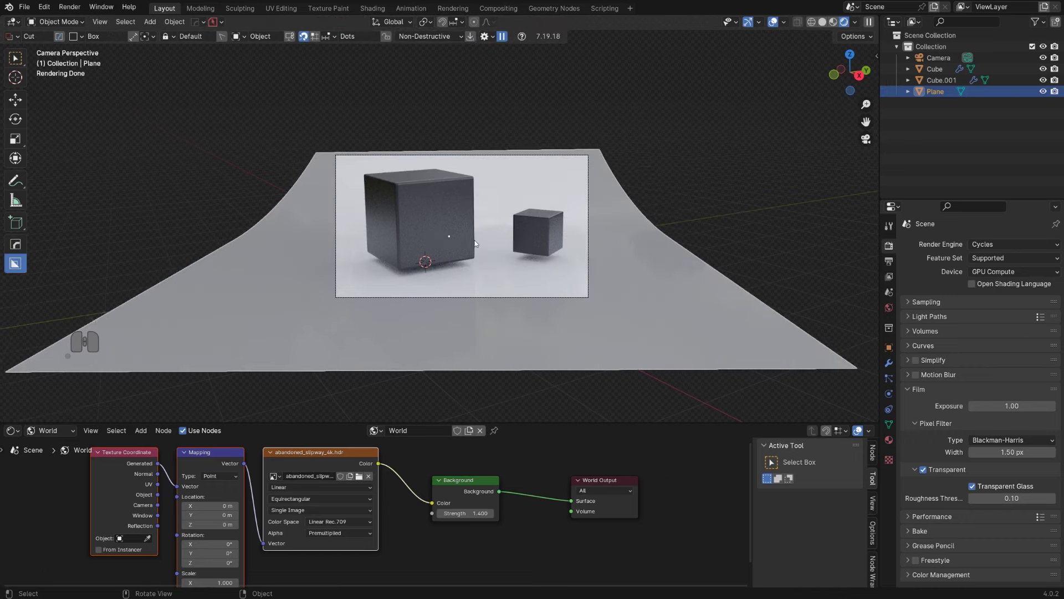
- Try deleting the backdrop floor faces outside the camera frame, undo the deletion, and return to Object Mode
key(ctrl+z)
key(x)
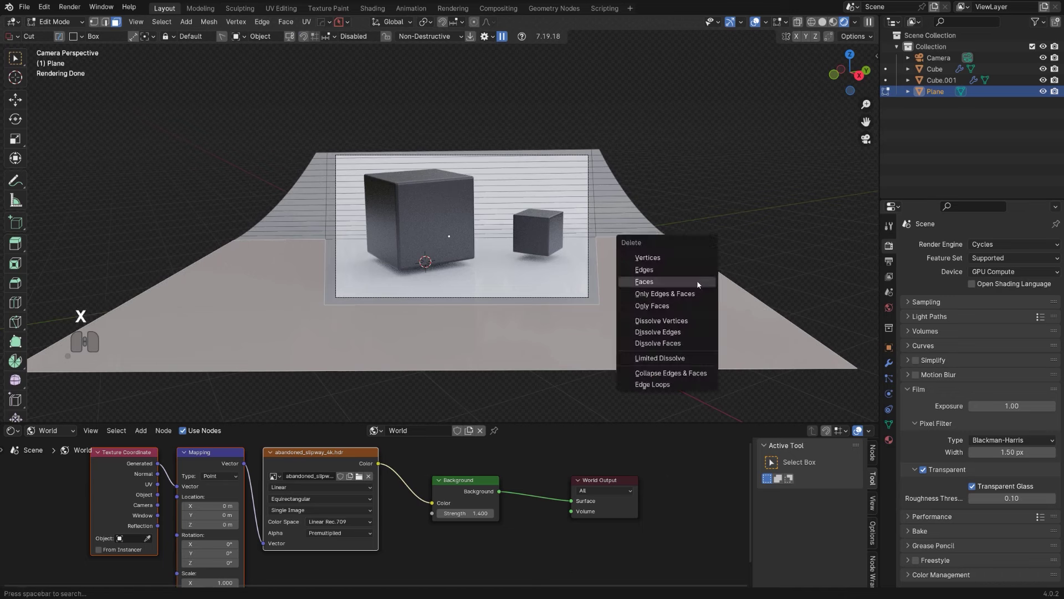
click(684, 282)
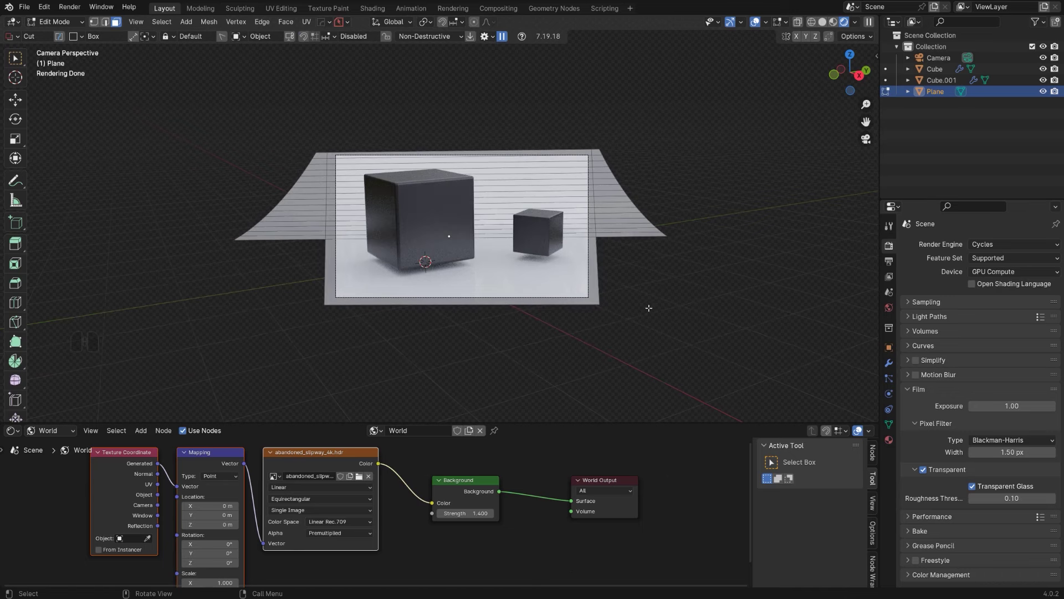
key(ctrl+z)
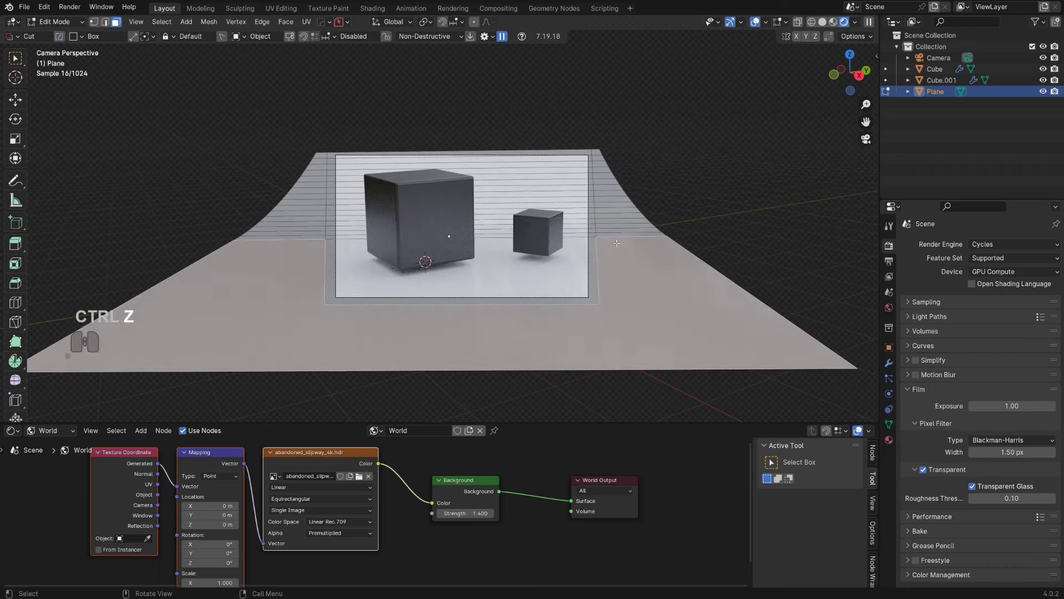
key(Tab)
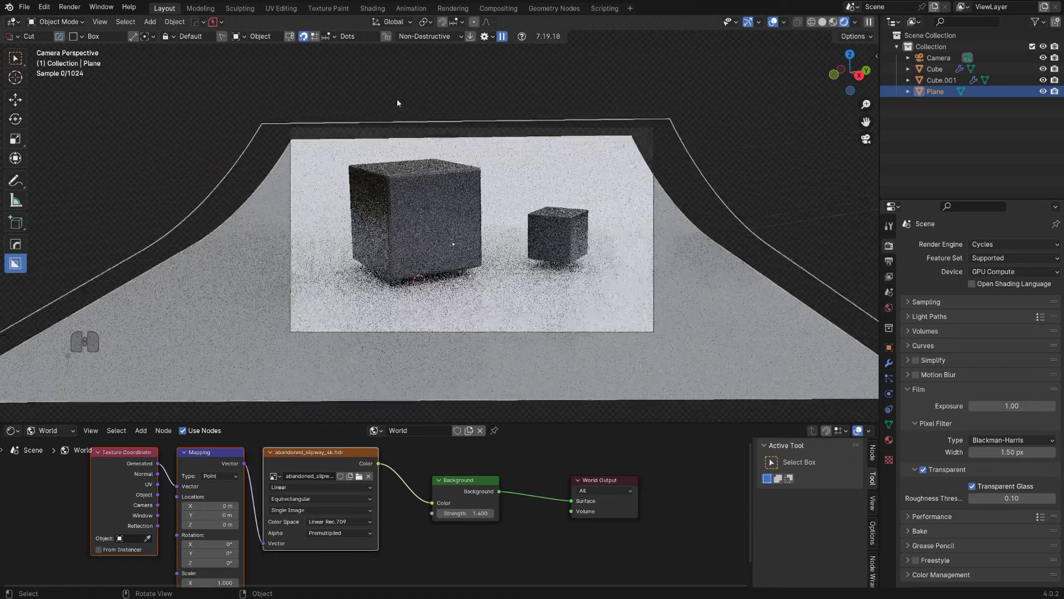
- Render the camera view as a still image, inspect the cubes in the result, and close the render window
scroll(514, 164, up, 2)
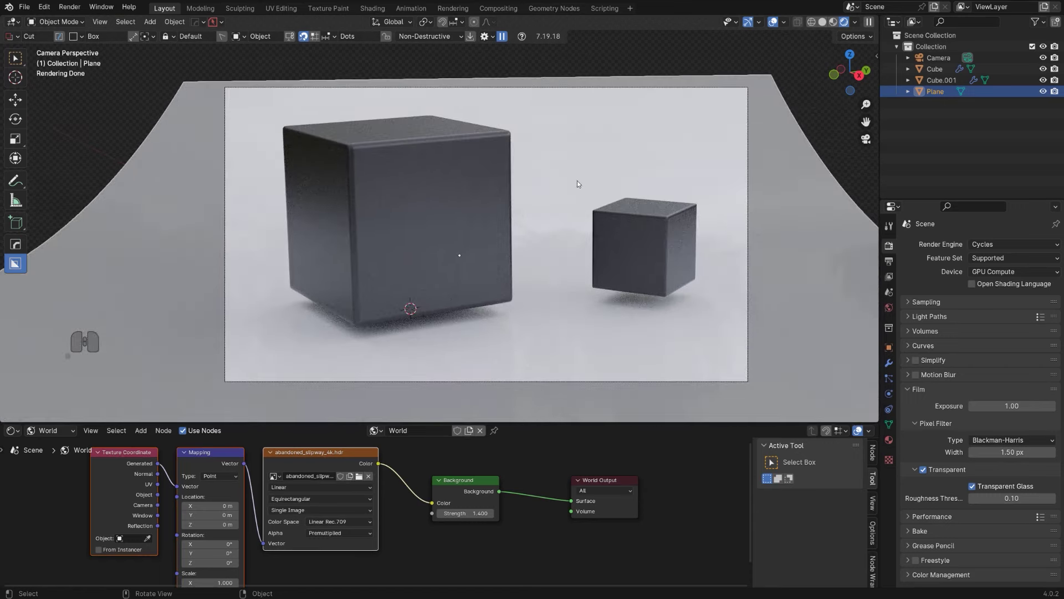
scroll(577, 181, down, 4)
scroll(540, 188, up, 4)
click(70, 7)
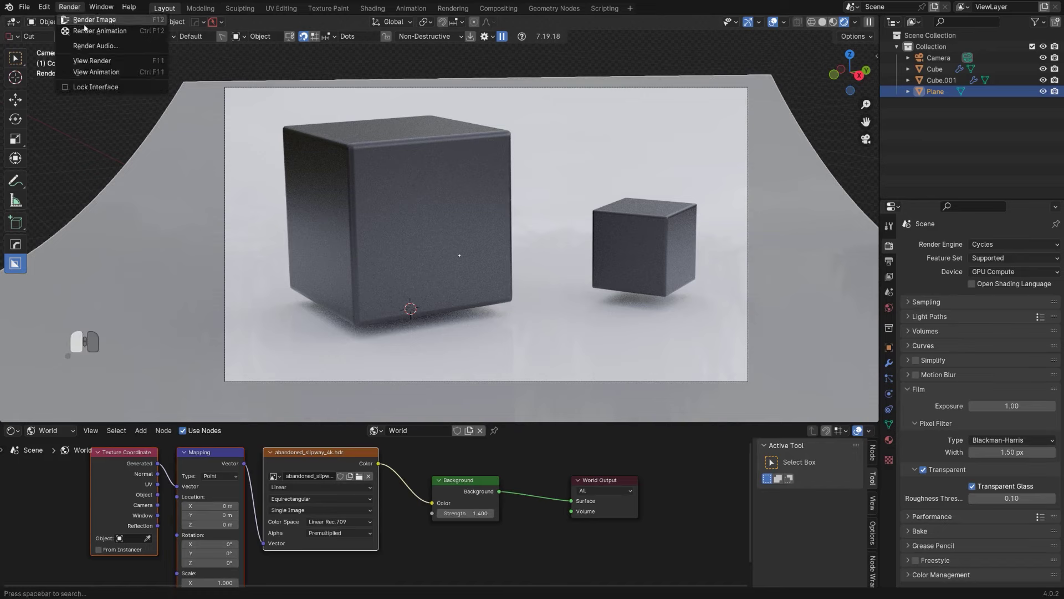
click(83, 20)
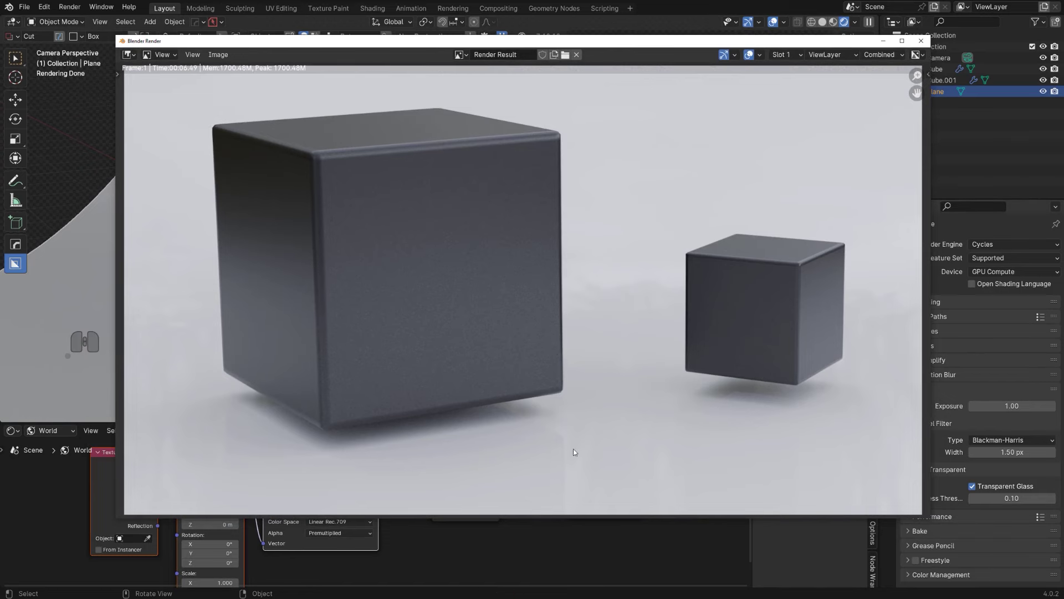
scroll(608, 396, down, 1)
key(Escape)
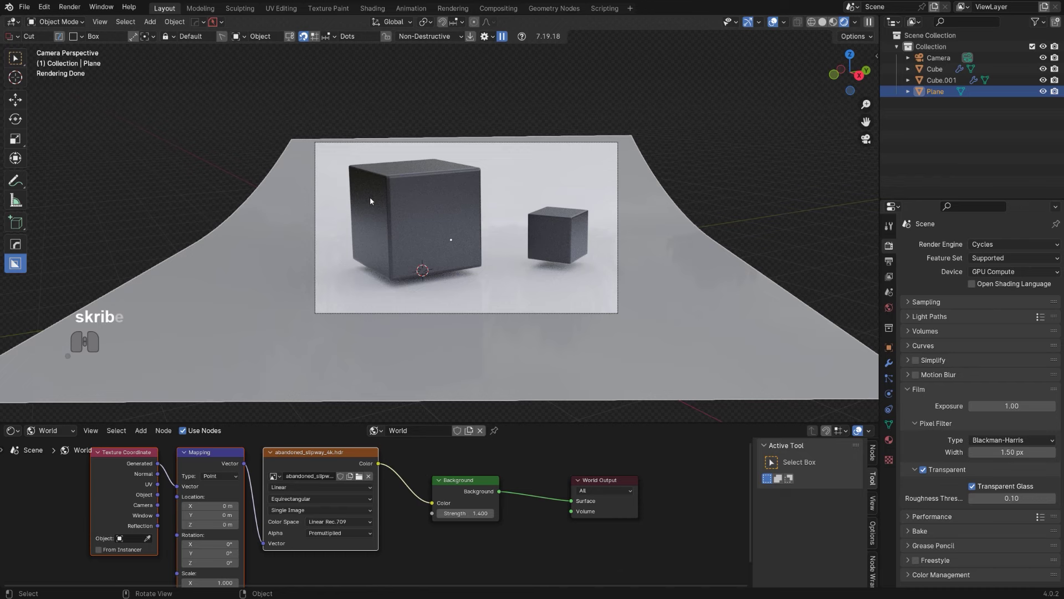
- Add an area light beside the large cube, just outside the camera frame, and rotate it to aim at the cubes
key(shift+a)
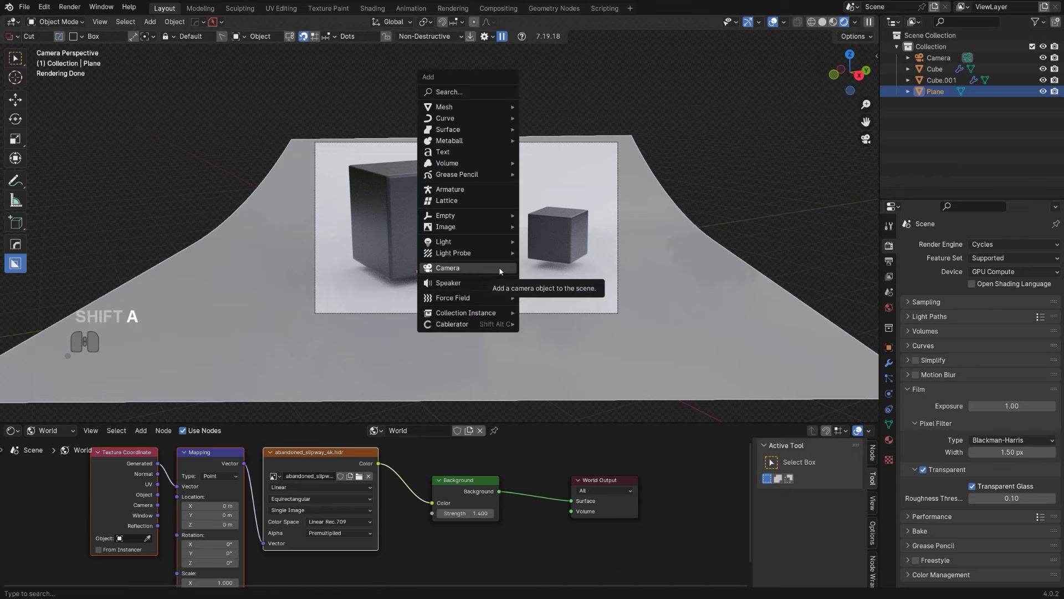
mouse_move(494, 242)
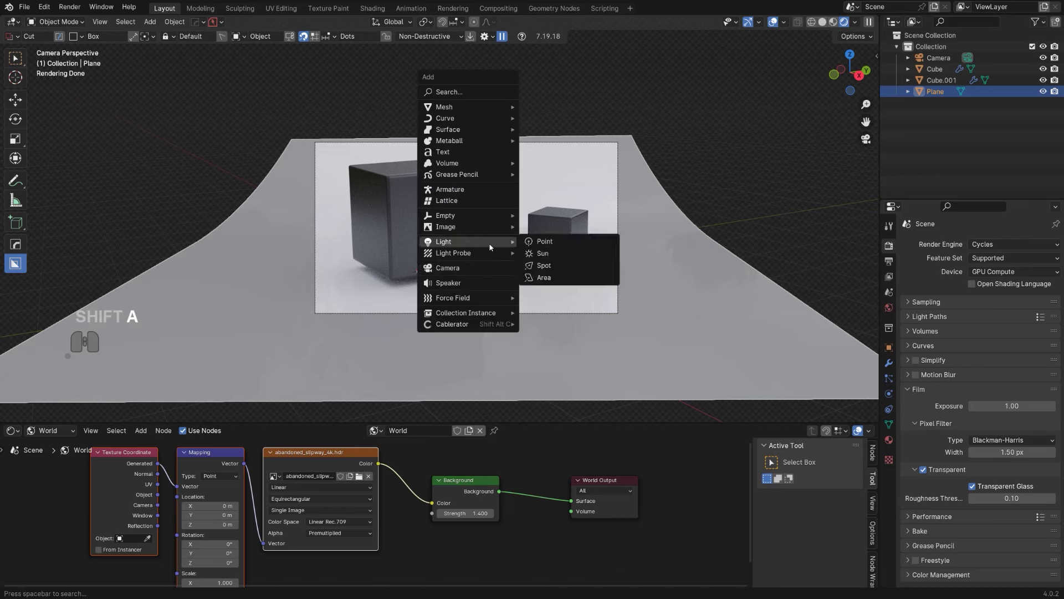
click(556, 279)
key(g)
click(395, 169)
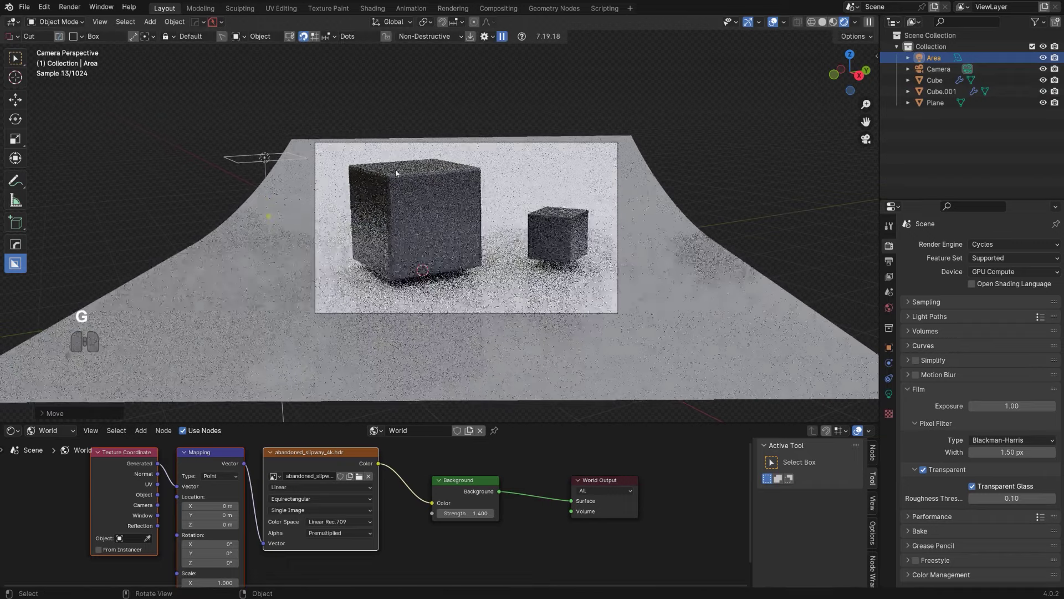
key(r)
click(294, 219)
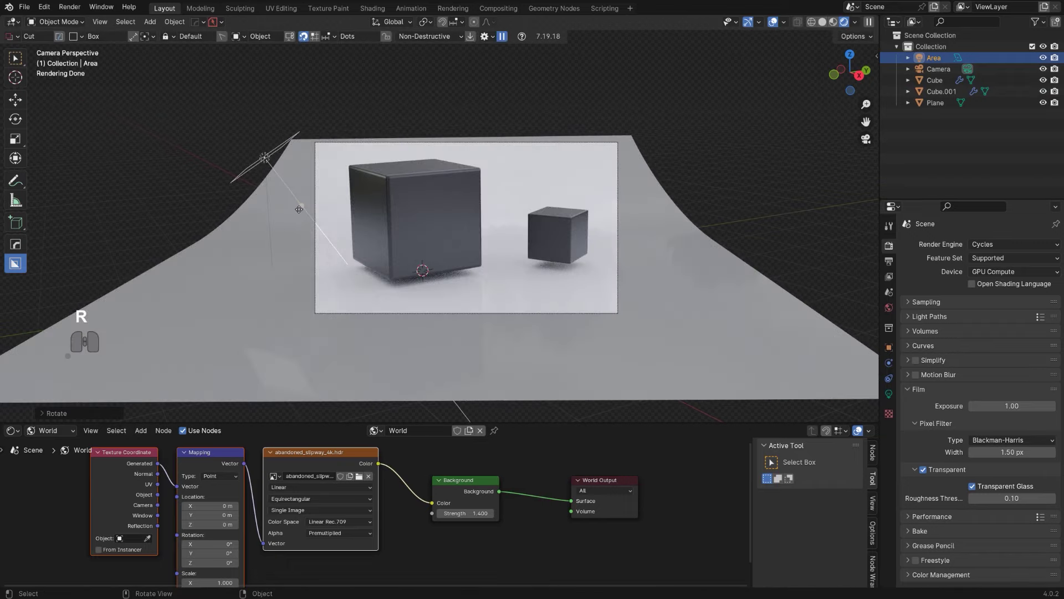
drag(335, 208, 379, 190)
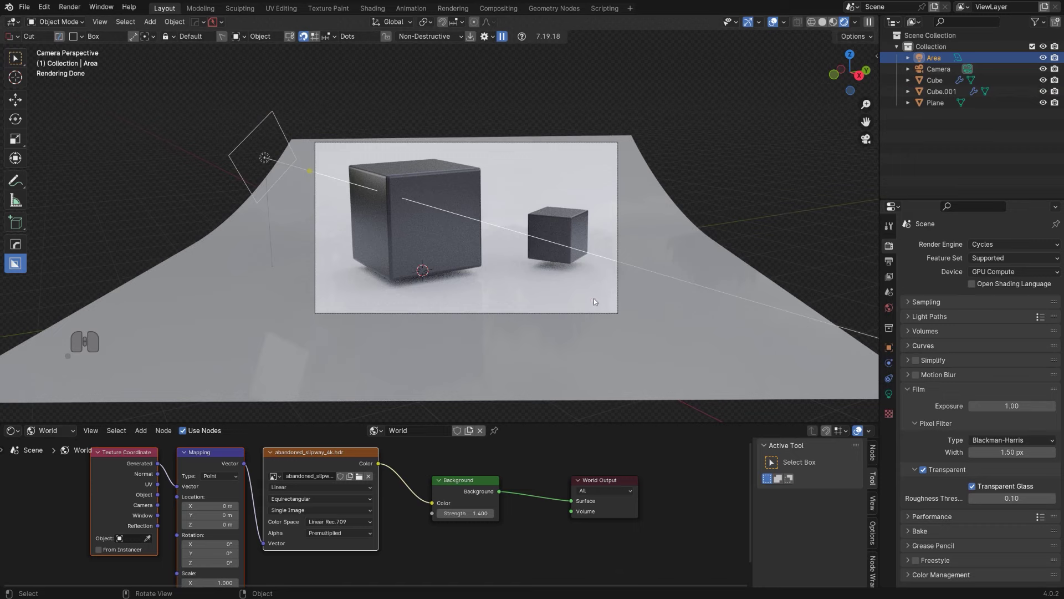
- Undo the area light's last adjustments and delete the light from the scene
key(ctrl+z)
key(ctrl+z)
key(x)
click(581, 279)
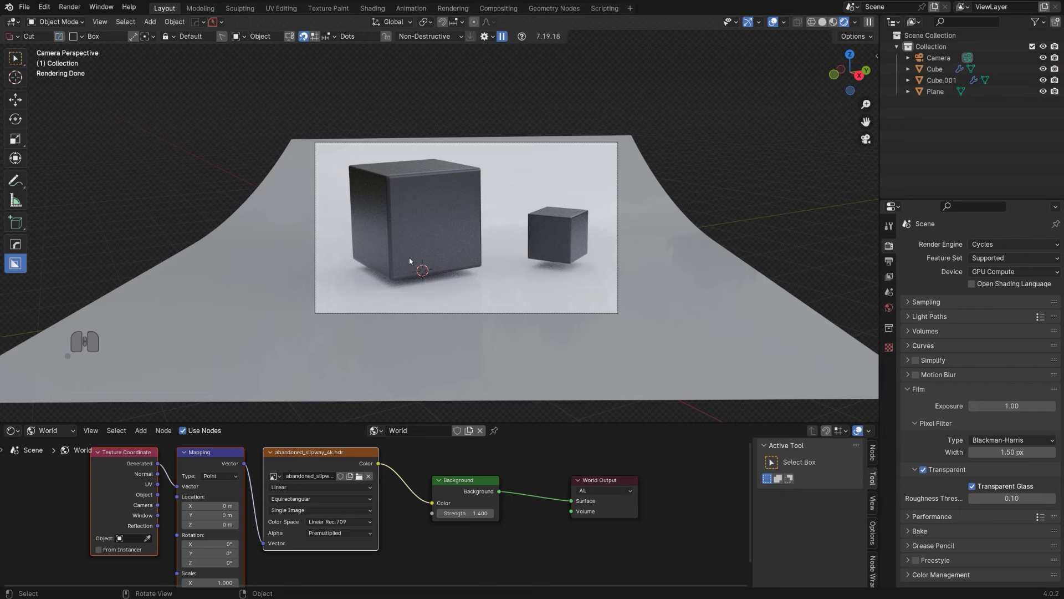
scroll(411, 261, down, 1)
key(shift+a)
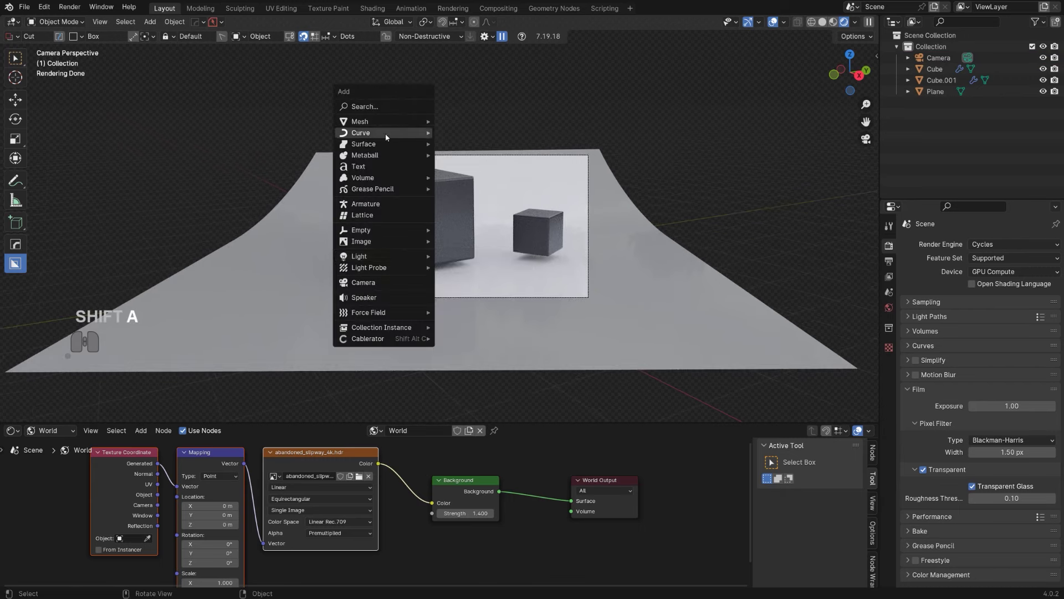
mouse_move(381, 121)
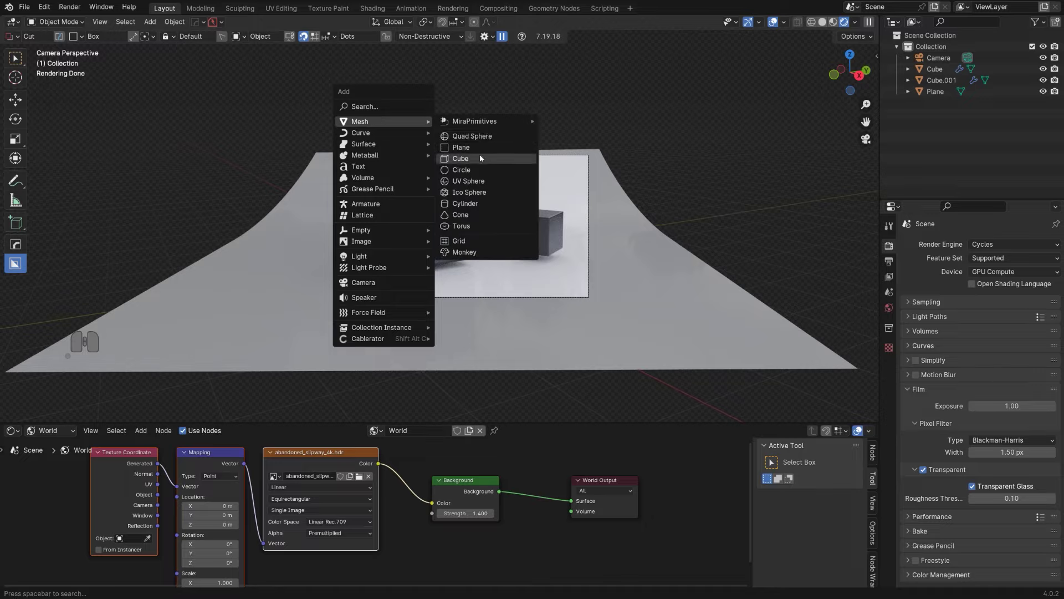
click(477, 139)
key(x)
click(475, 161)
- Add a mesh plane and move it beside the large cube's dark side, outside the camera frame
key(shift+a)
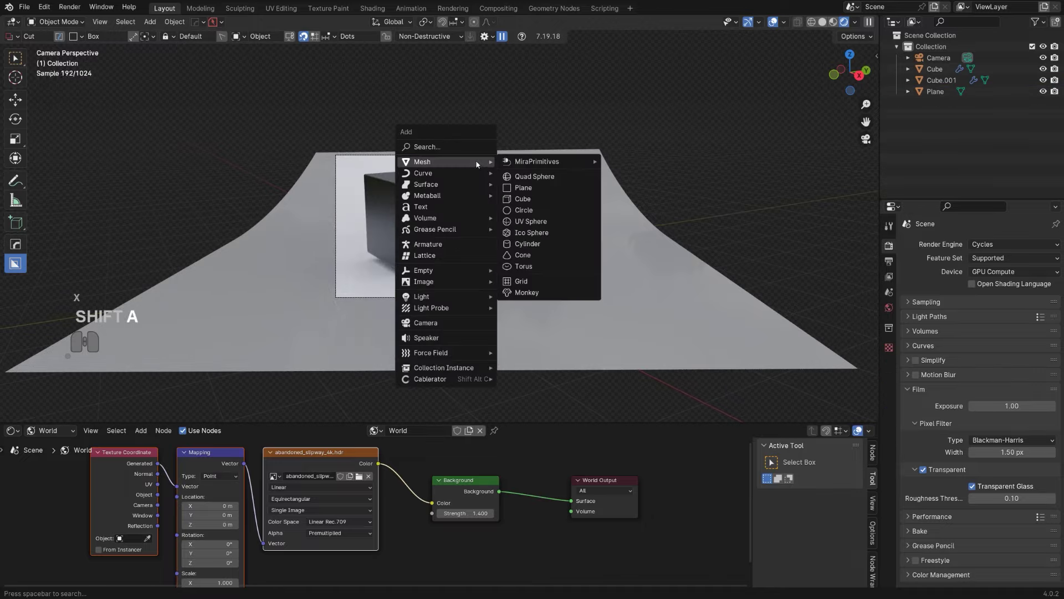
click(523, 188)
scroll(491, 277, up, 4)
key(g)
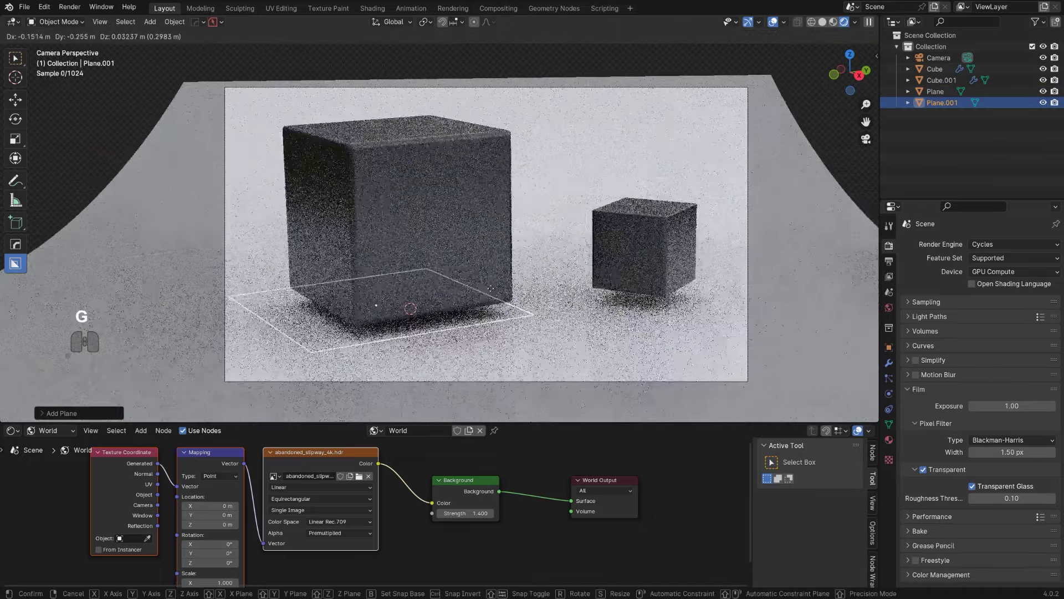
click(256, 219)
scroll(297, 273, down, 3)
scroll(389, 253, up, 2)
- Rotate the new plane upright about the global X and Z axes and scale it up into a tall reflector panel
key(r)
key(x)
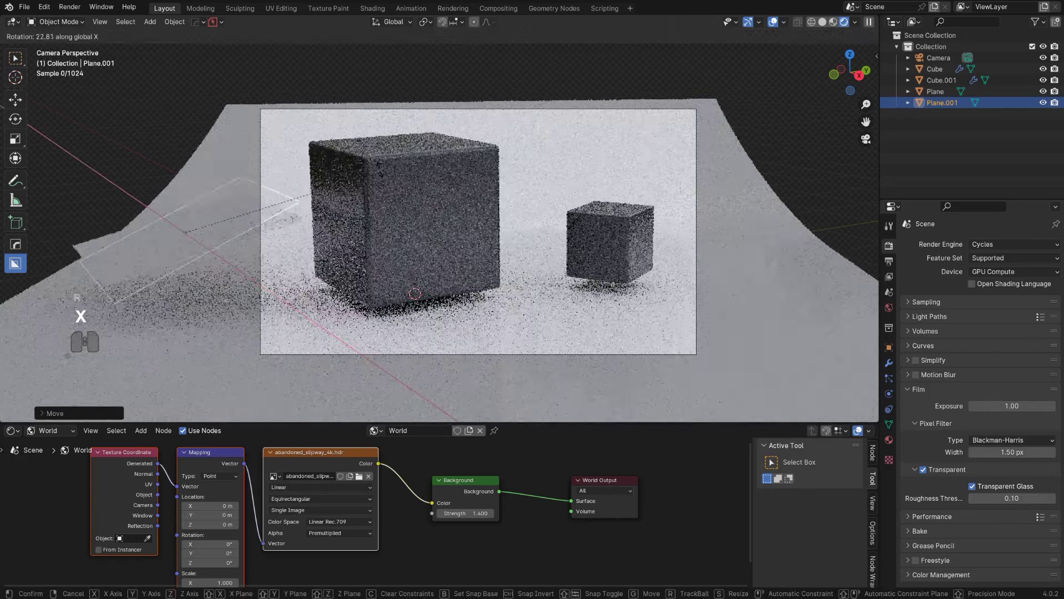
key(z)
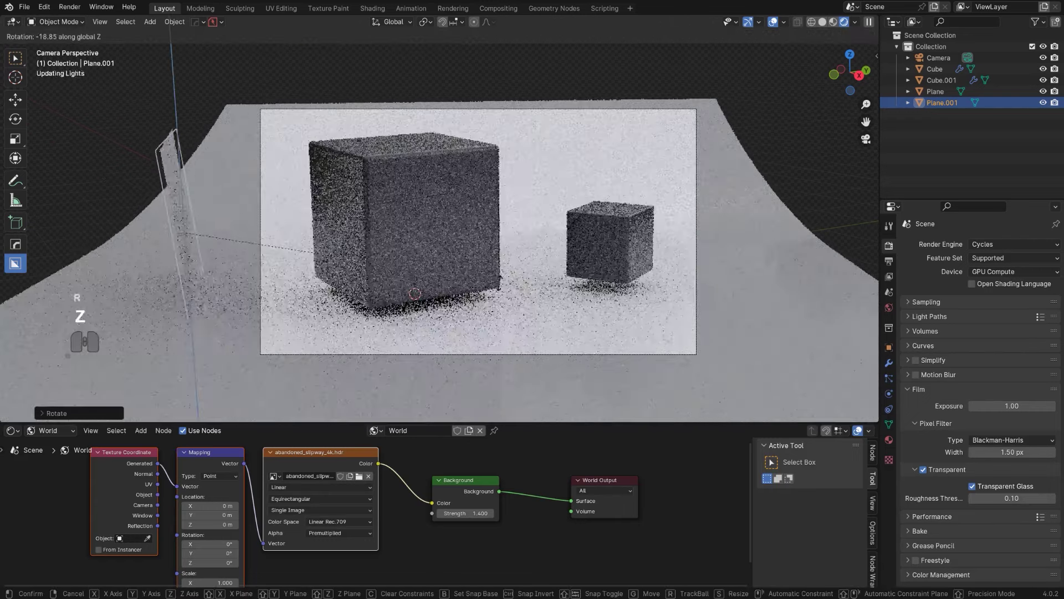
click(313, 252)
key(s)
click(272, 208)
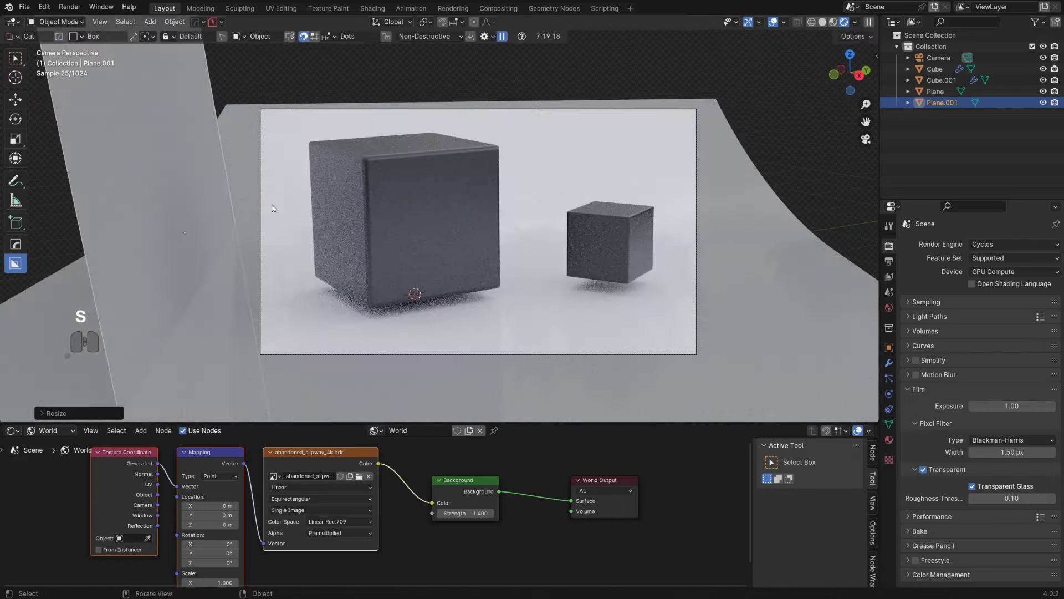
- Give the reflector panel a new material with a pure white base color, value 1.000
click(889, 439)
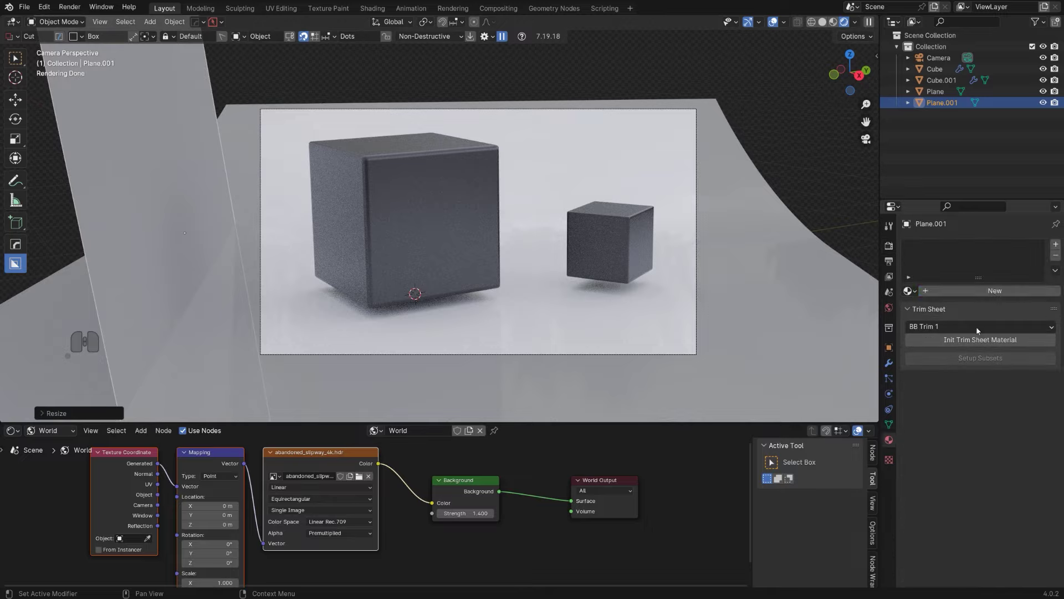
click(995, 292)
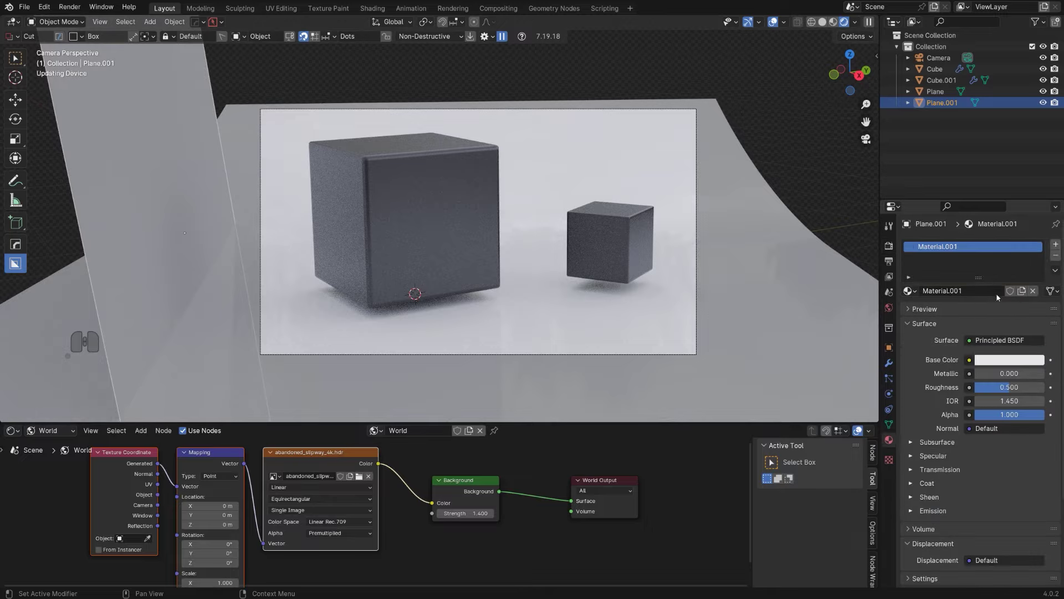
click(1010, 360)
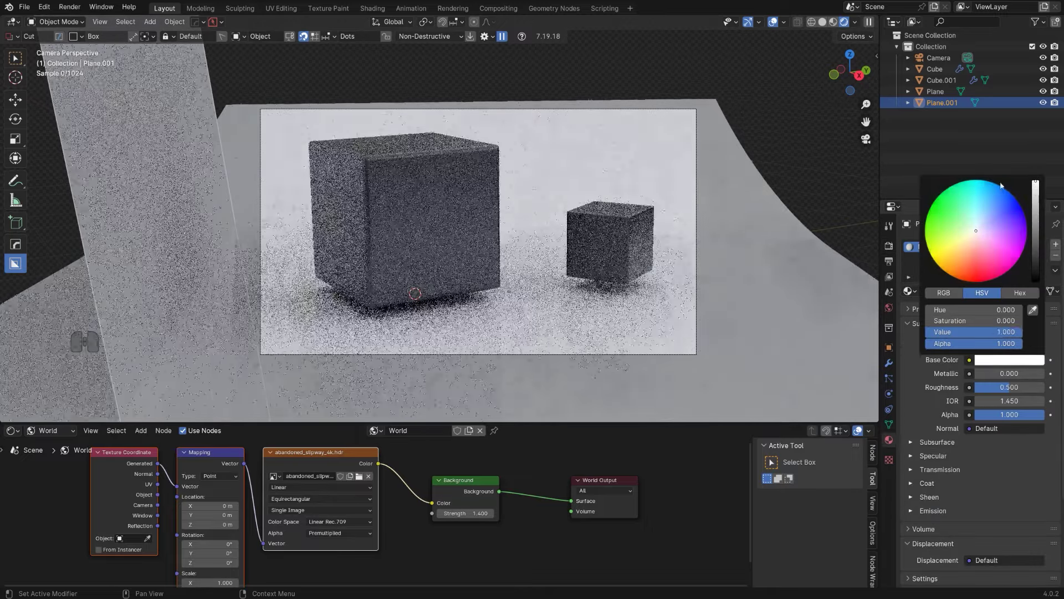
- Turn off the film's transparency, inspect the panel's position among the HDRI surroundings from several angles, and return to the camera view
scroll(308, 186, down, 3)
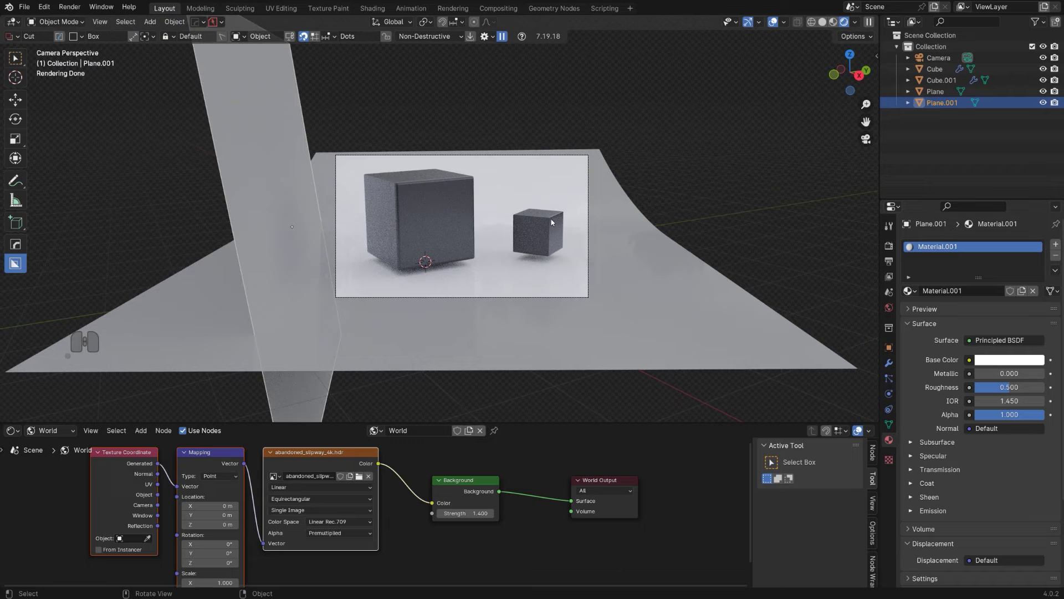
scroll(552, 222, down, 3)
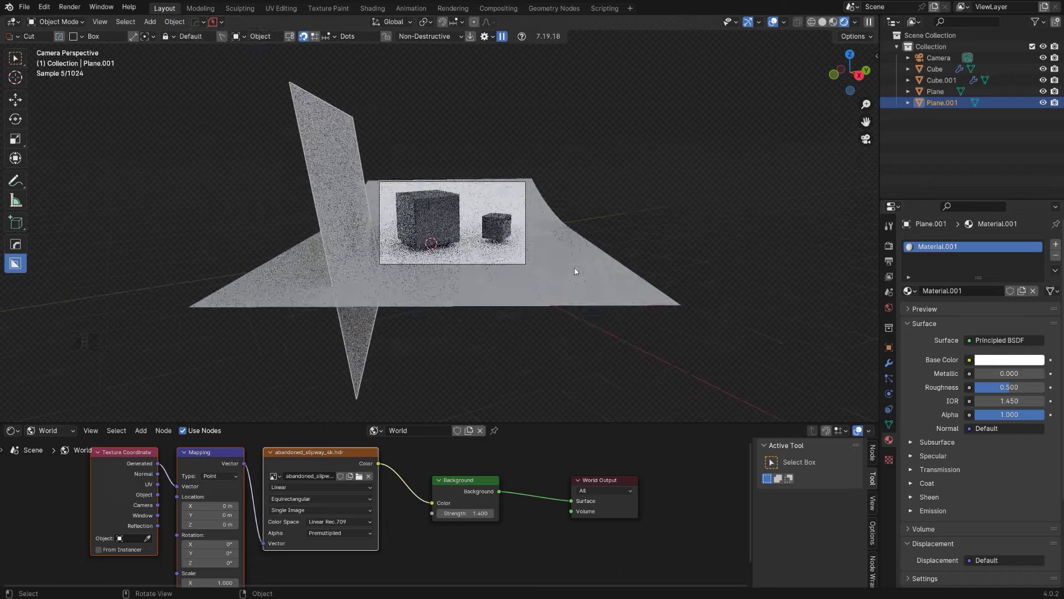
middle_drag(646, 271, 527, 140)
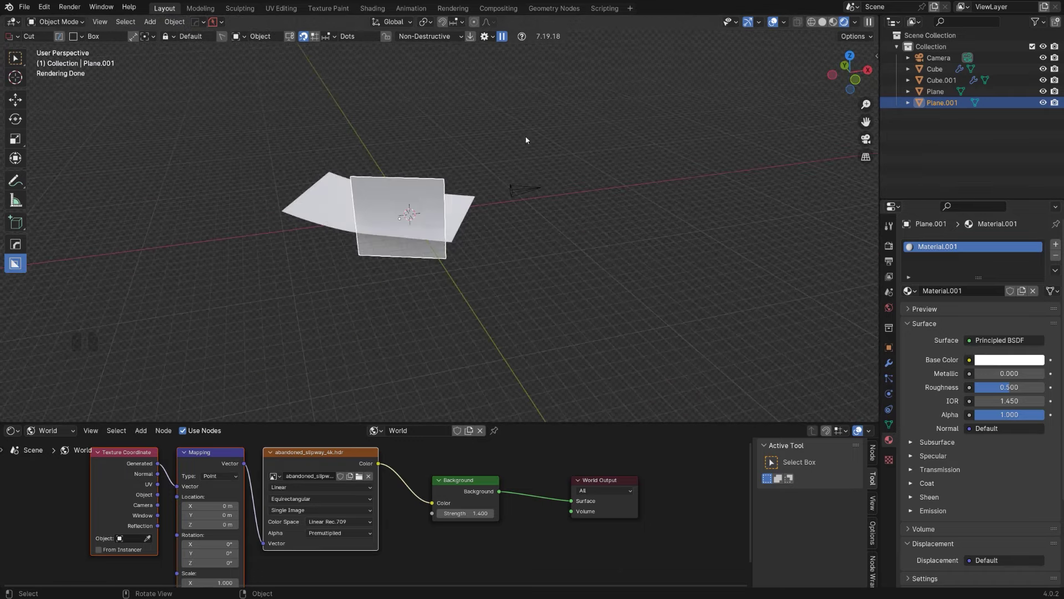
click(889, 246)
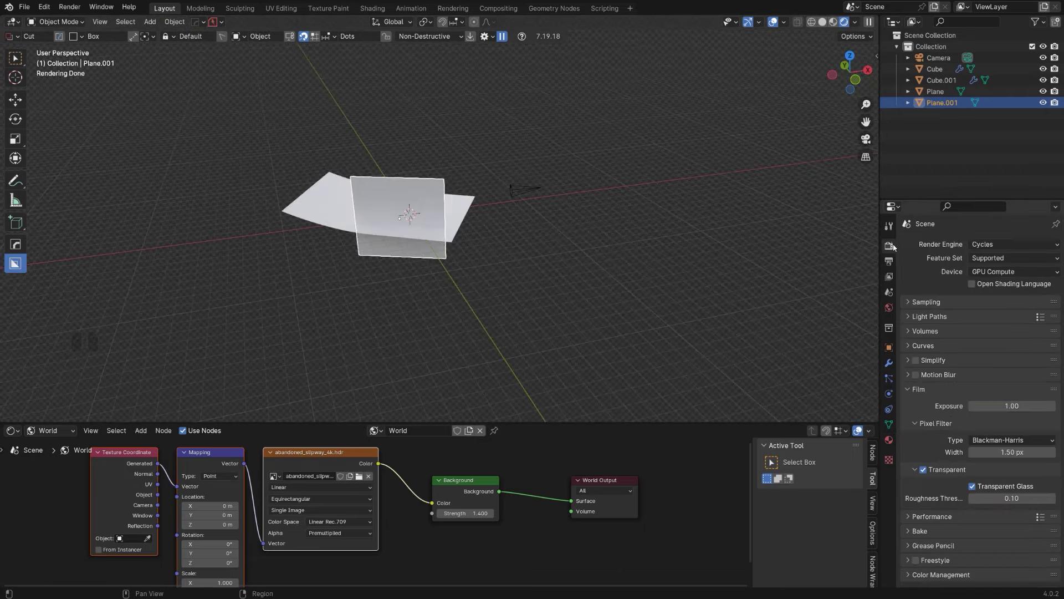
click(923, 470)
middle_drag(610, 209, 577, 202)
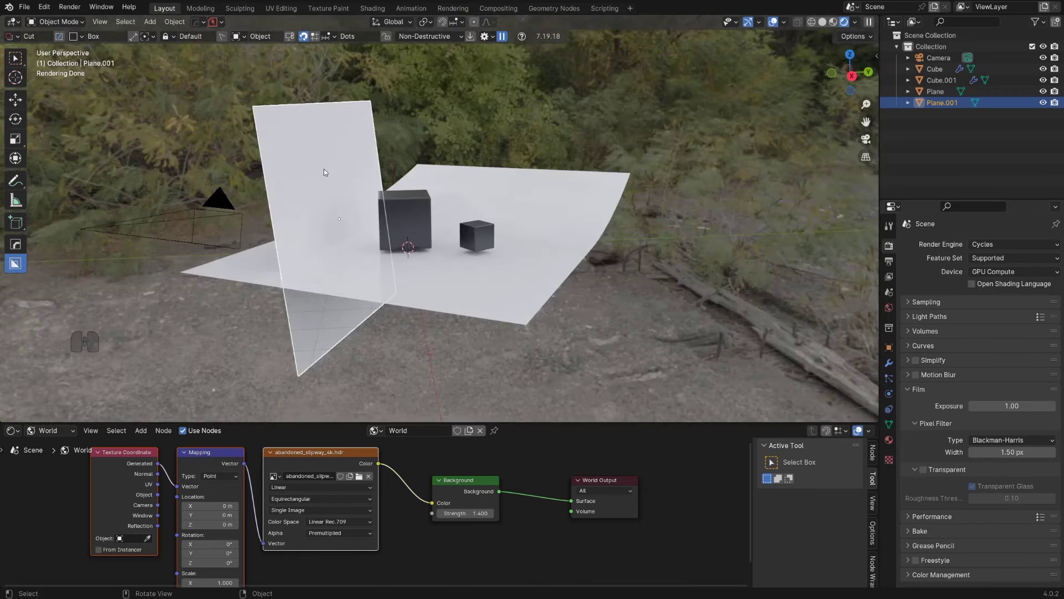
middle_drag(324, 168, 398, 203)
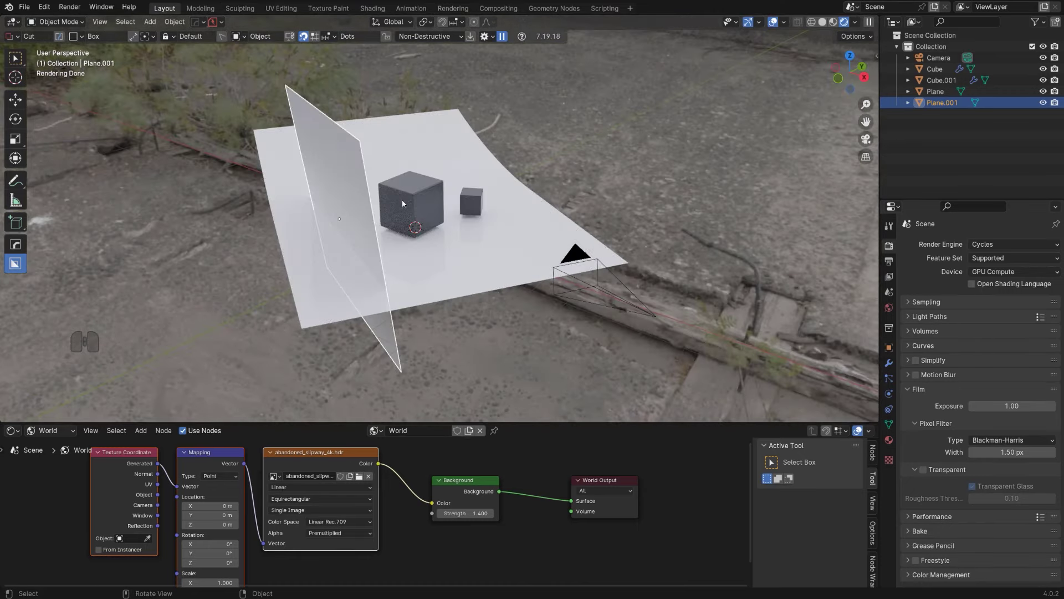
key(KP_0)
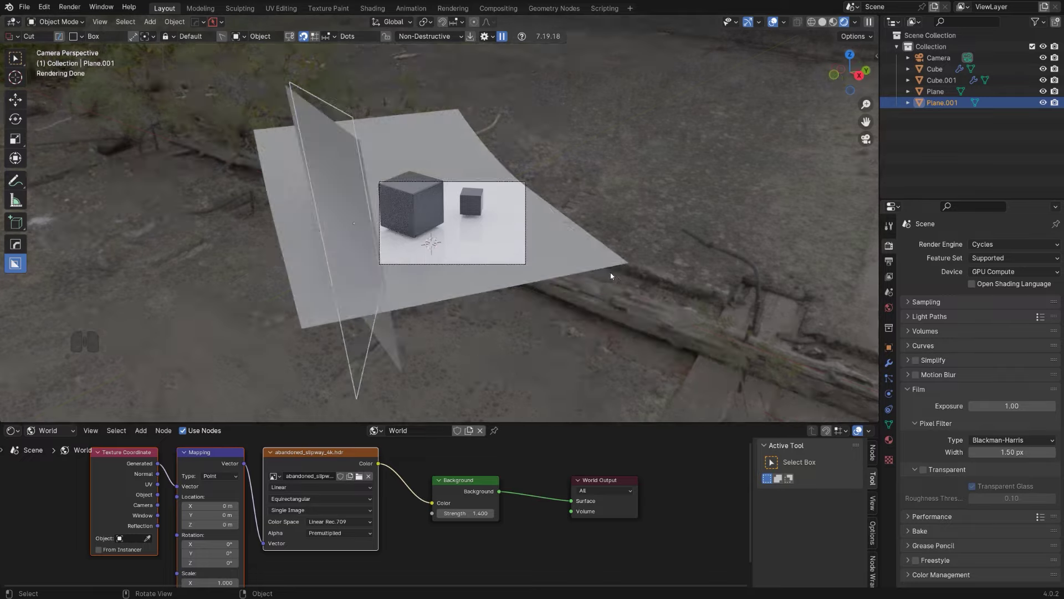
- Undo the last change and set the reflector panel's base color value to 1.000
key(ctrl+z)
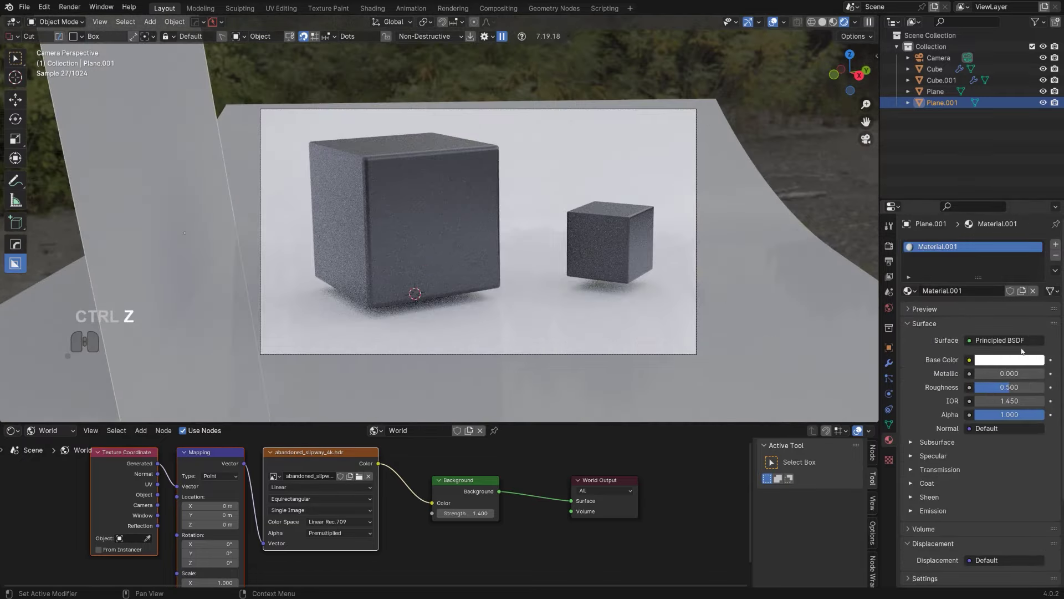
click(1021, 360)
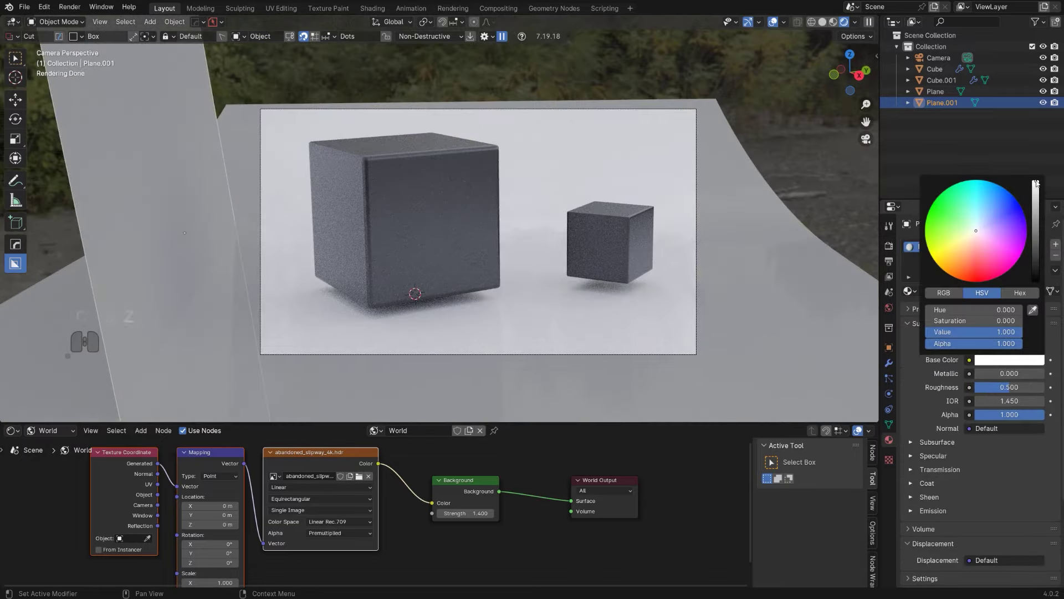
mouse_move(1036, 184)
mouse_down()
mouse_move(1035, 225)
mouse_move(1035, 180)
mouse_up()
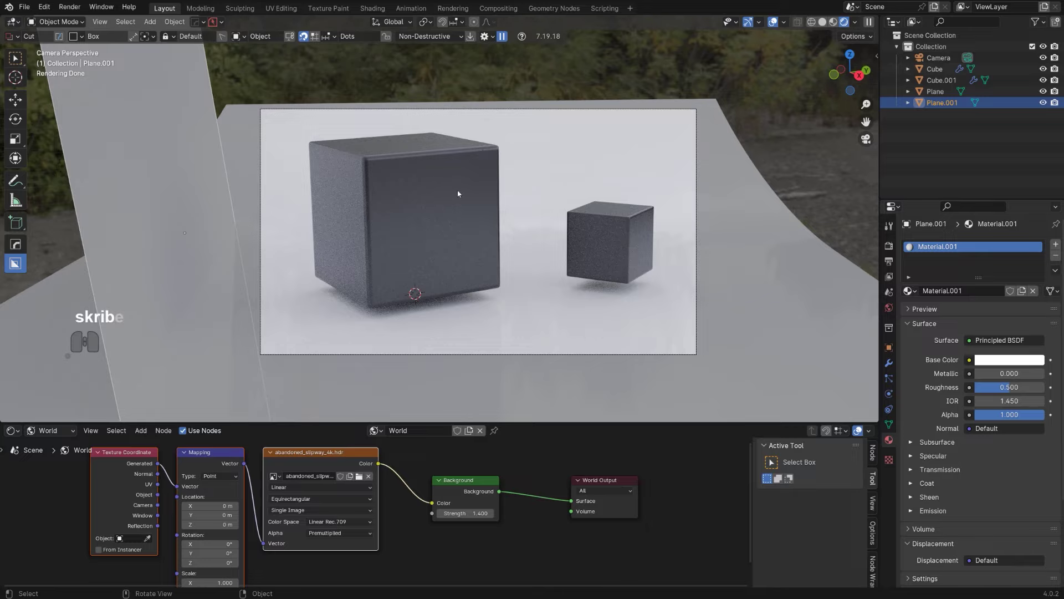
- Darken the reflector panel's base color to a medium grey and check its effect on both cubes
click(1036, 360)
drag(1036, 189, 1036, 224)
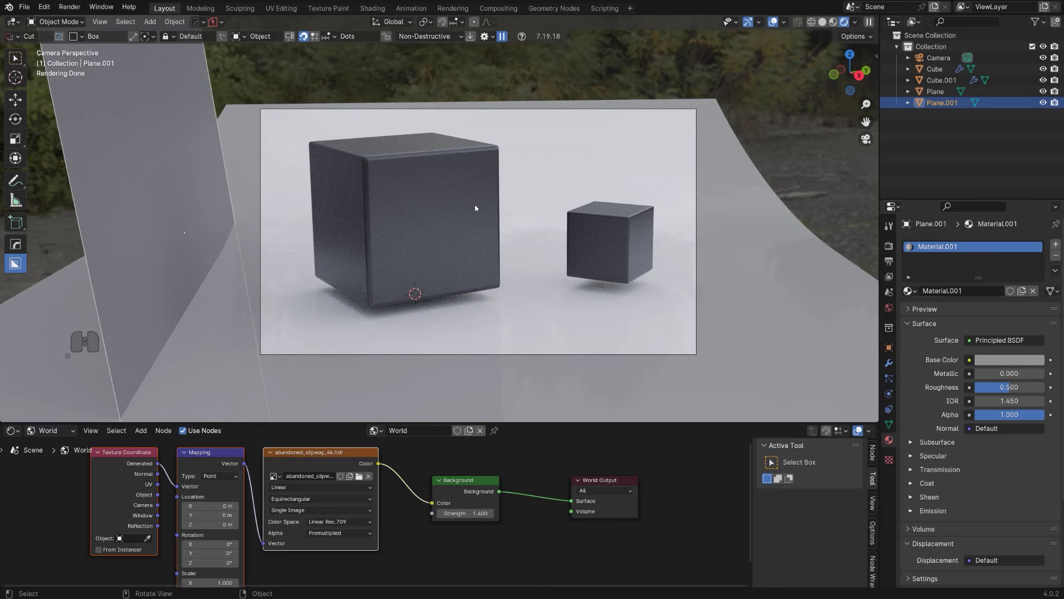
scroll(503, 218, down, 2)
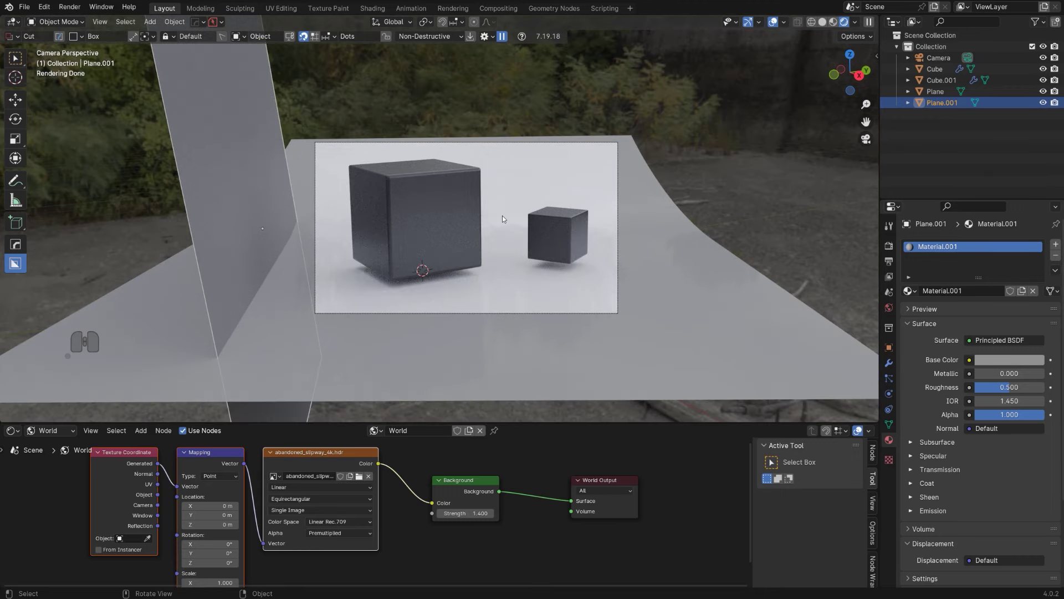